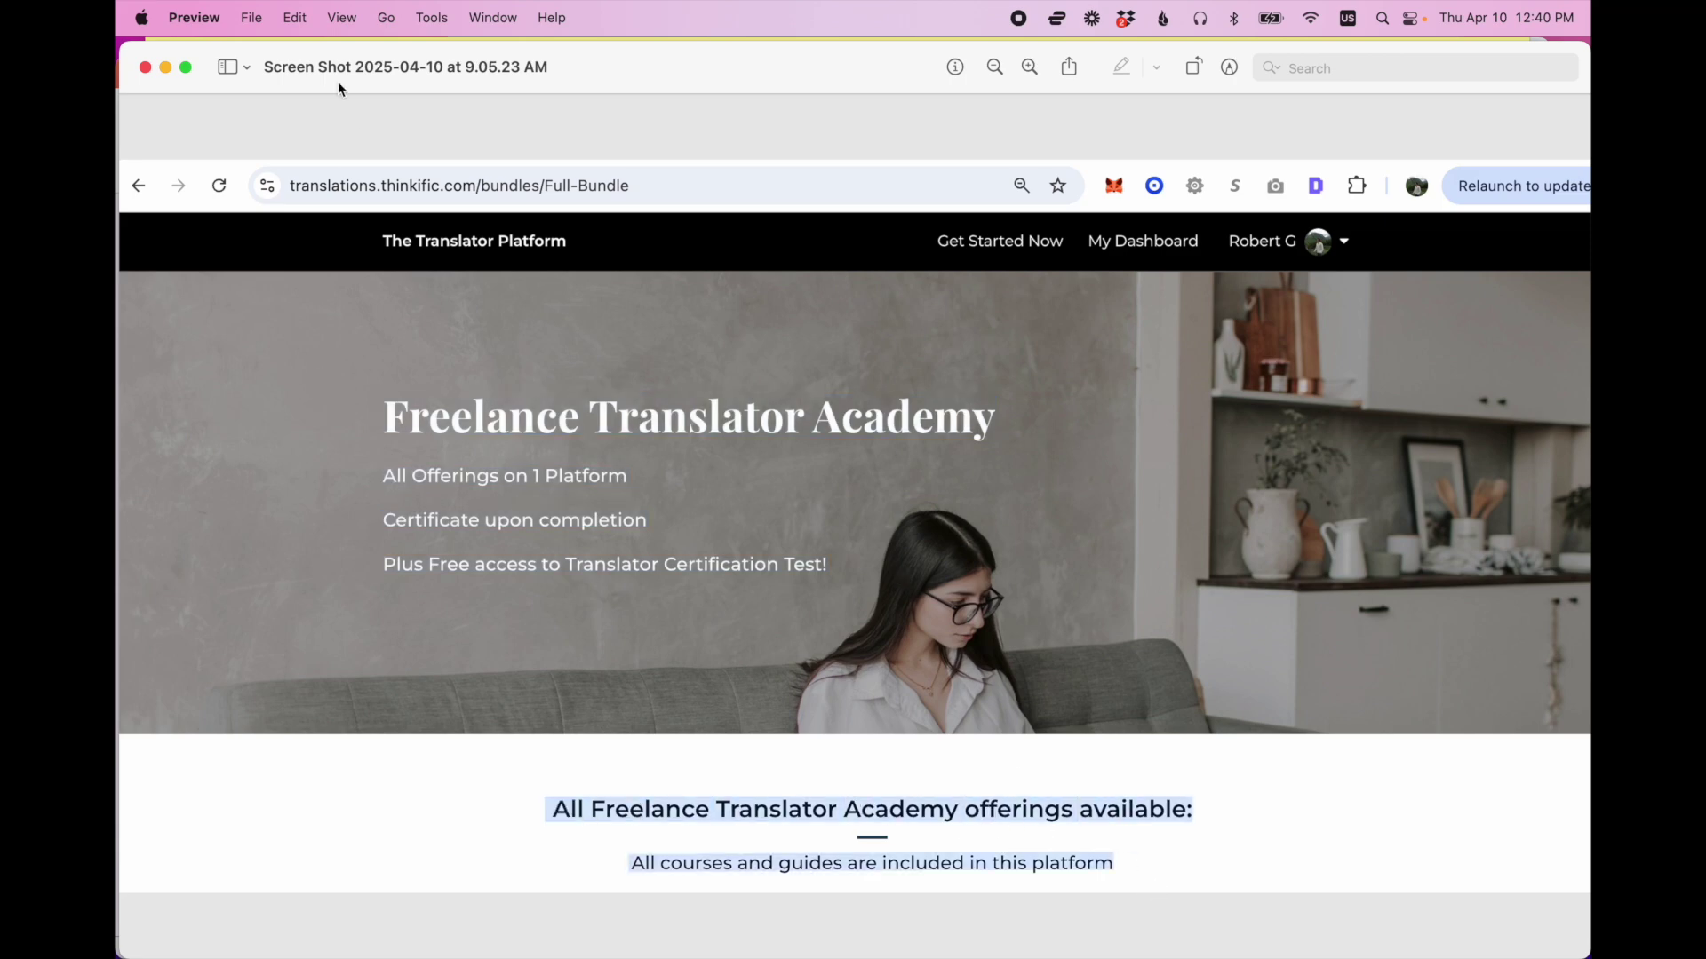
Copy the dialogue of the comic's first panel from the image and paste it into the blank Stickies note
left_click(147, 69)
left_click_drag(504, 113, 761, 229)
key("cmd+c")
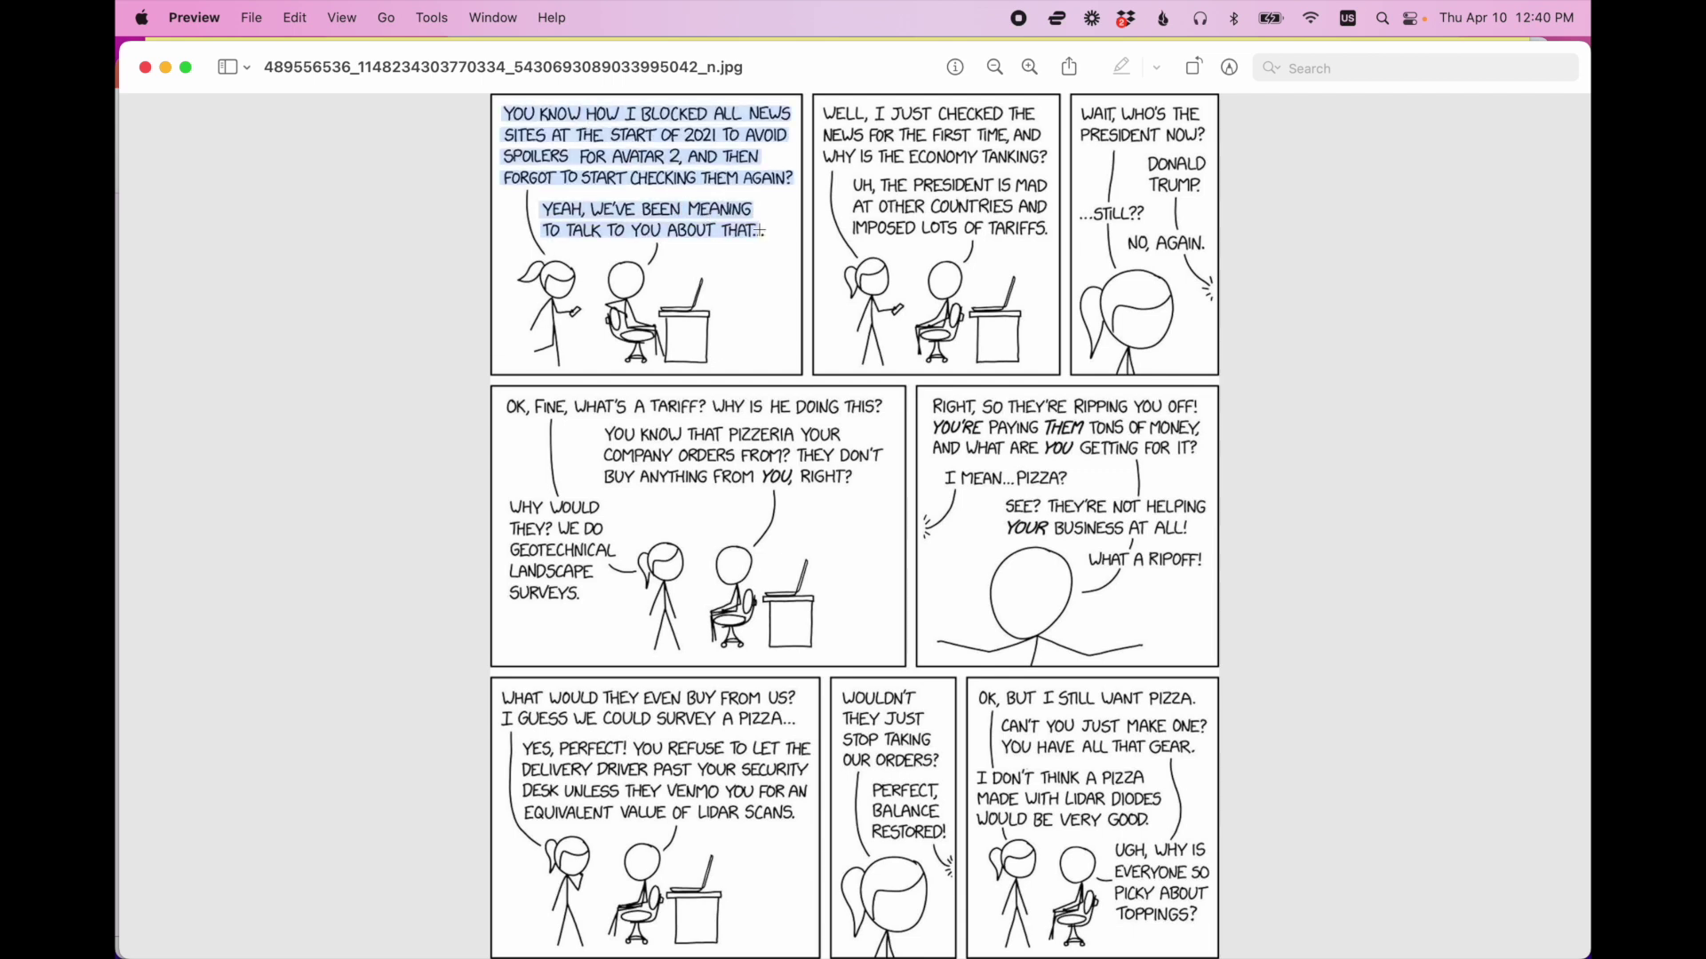
left_click(183, 430)
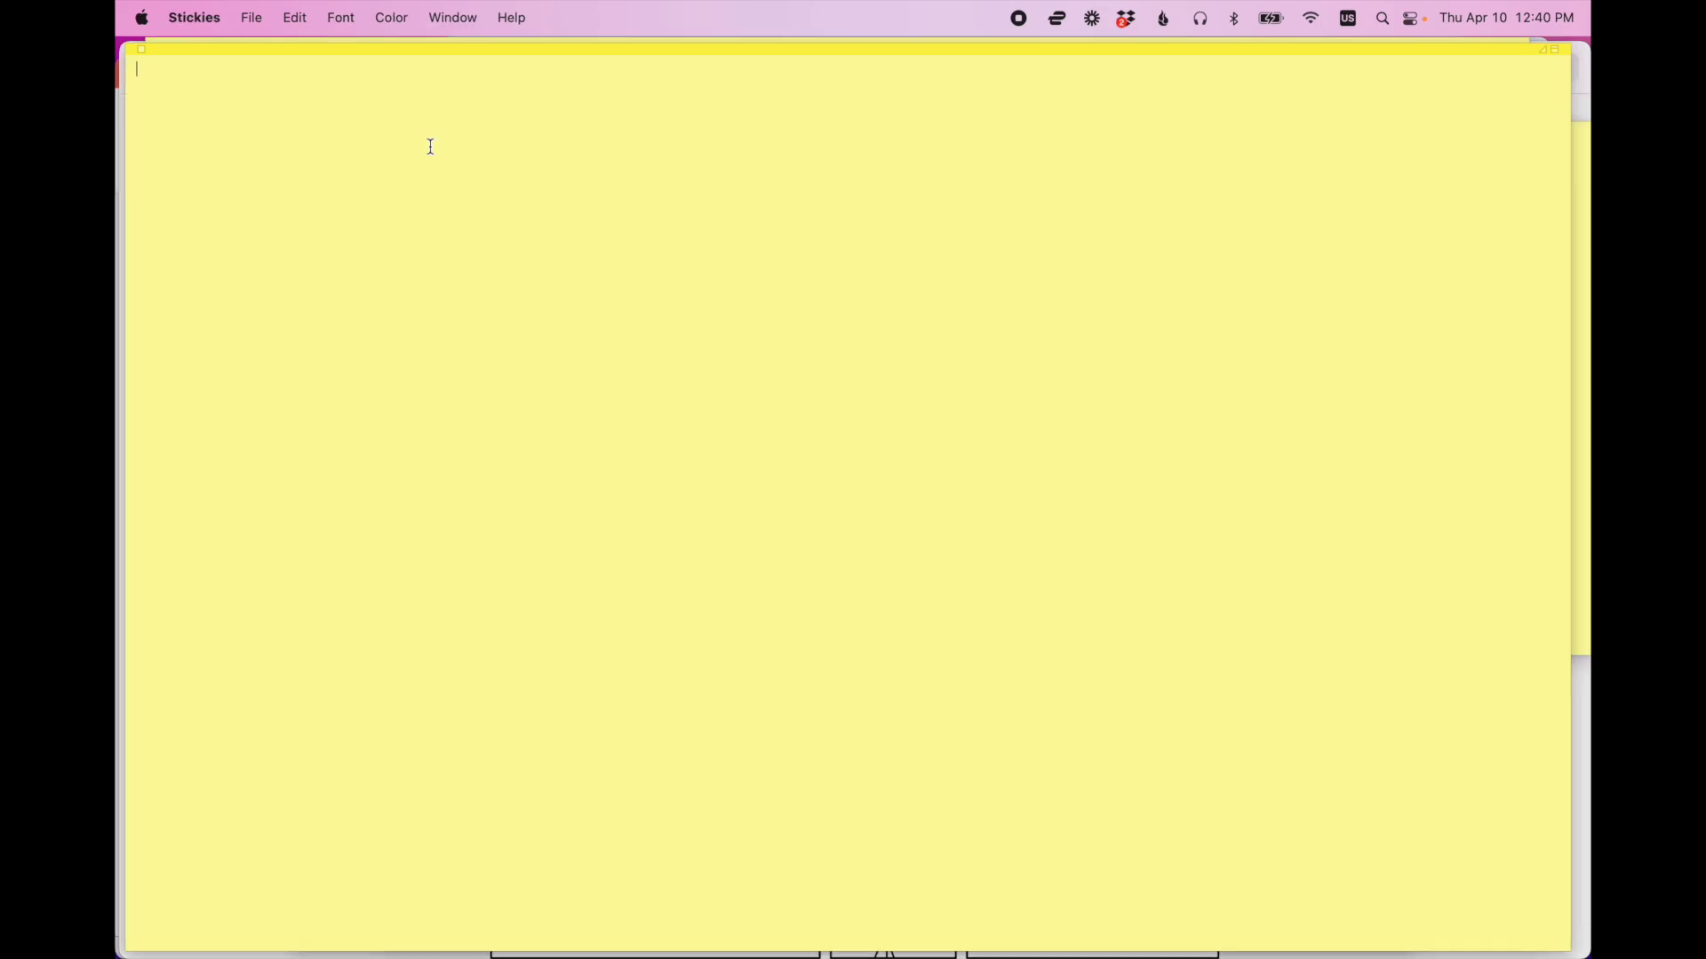
key("cmd+v")
Switch back to Preview and close the comic image
key("cmd+Tab")
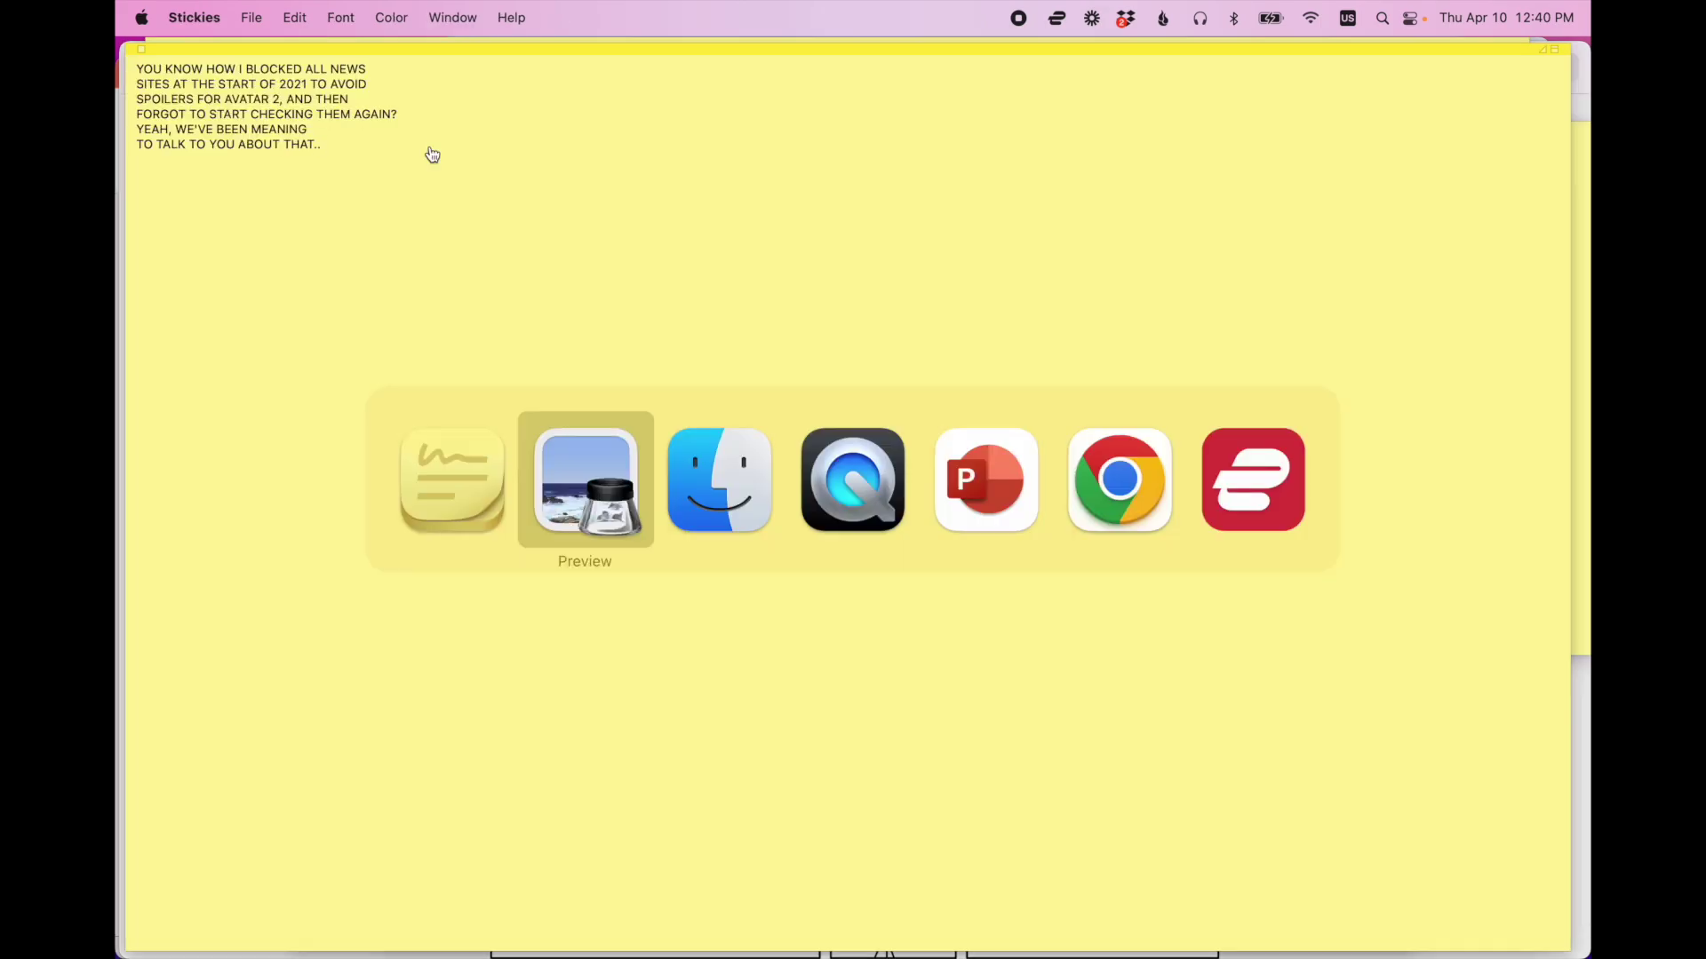
key("cmd+Tab")
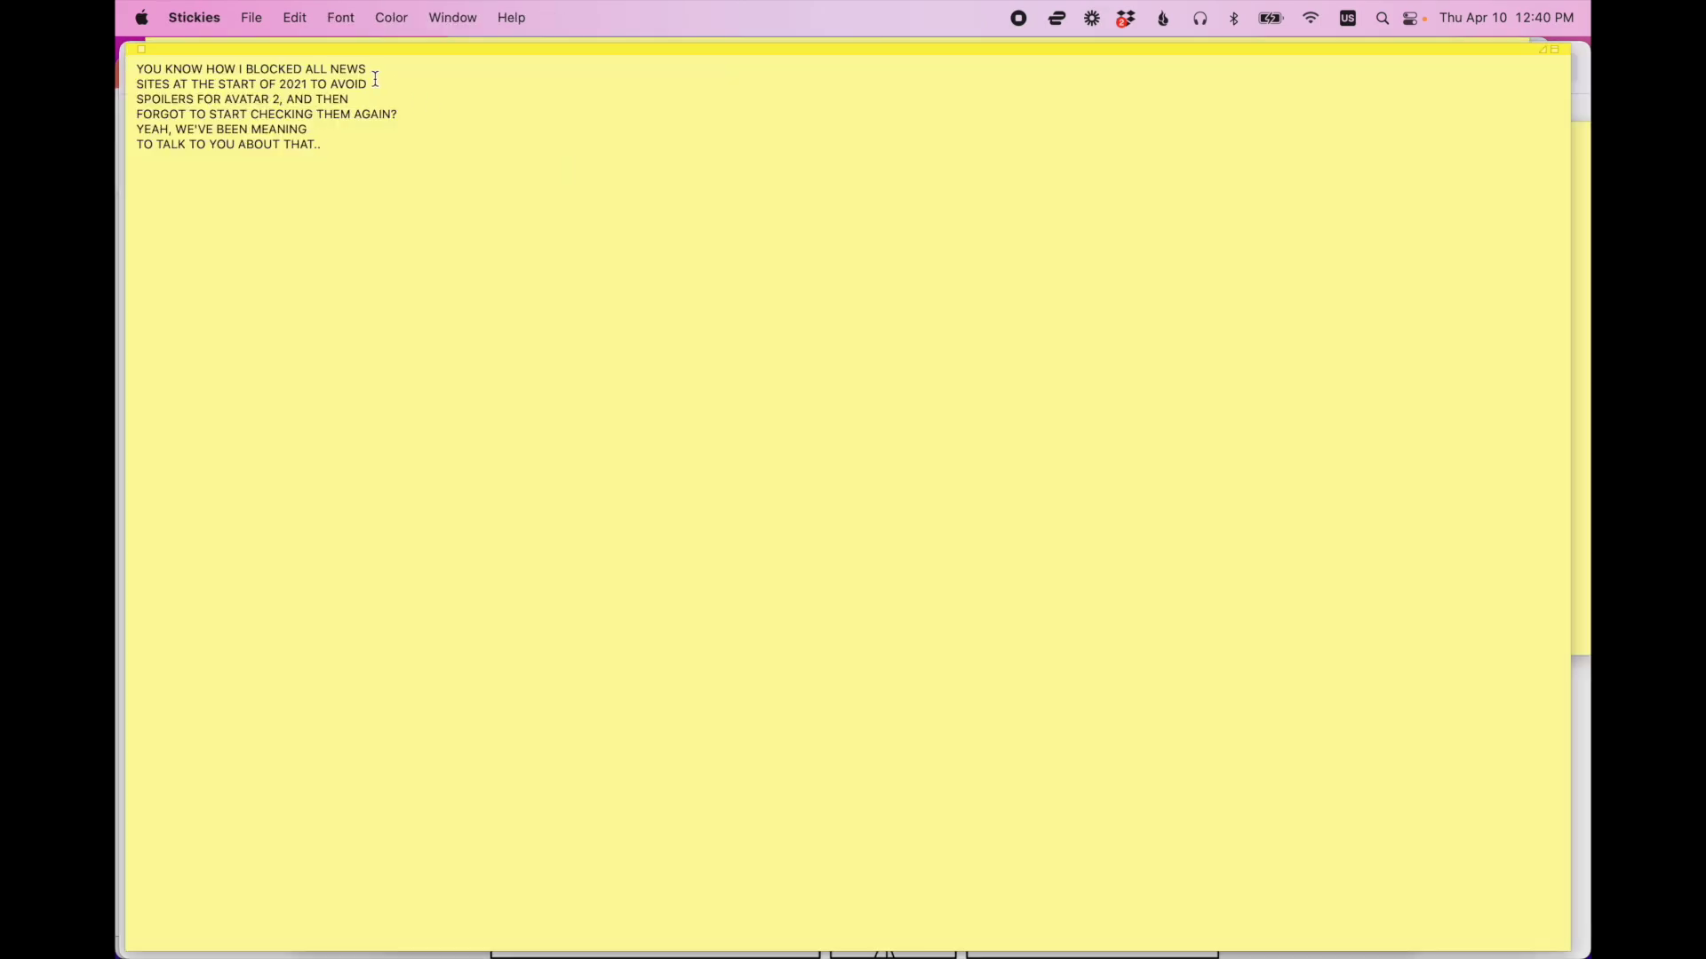
key("cmd+Tab")
key("cmd+Tab")
key("cmd+Tab")
key("super+Tab")
key("super+Tab")
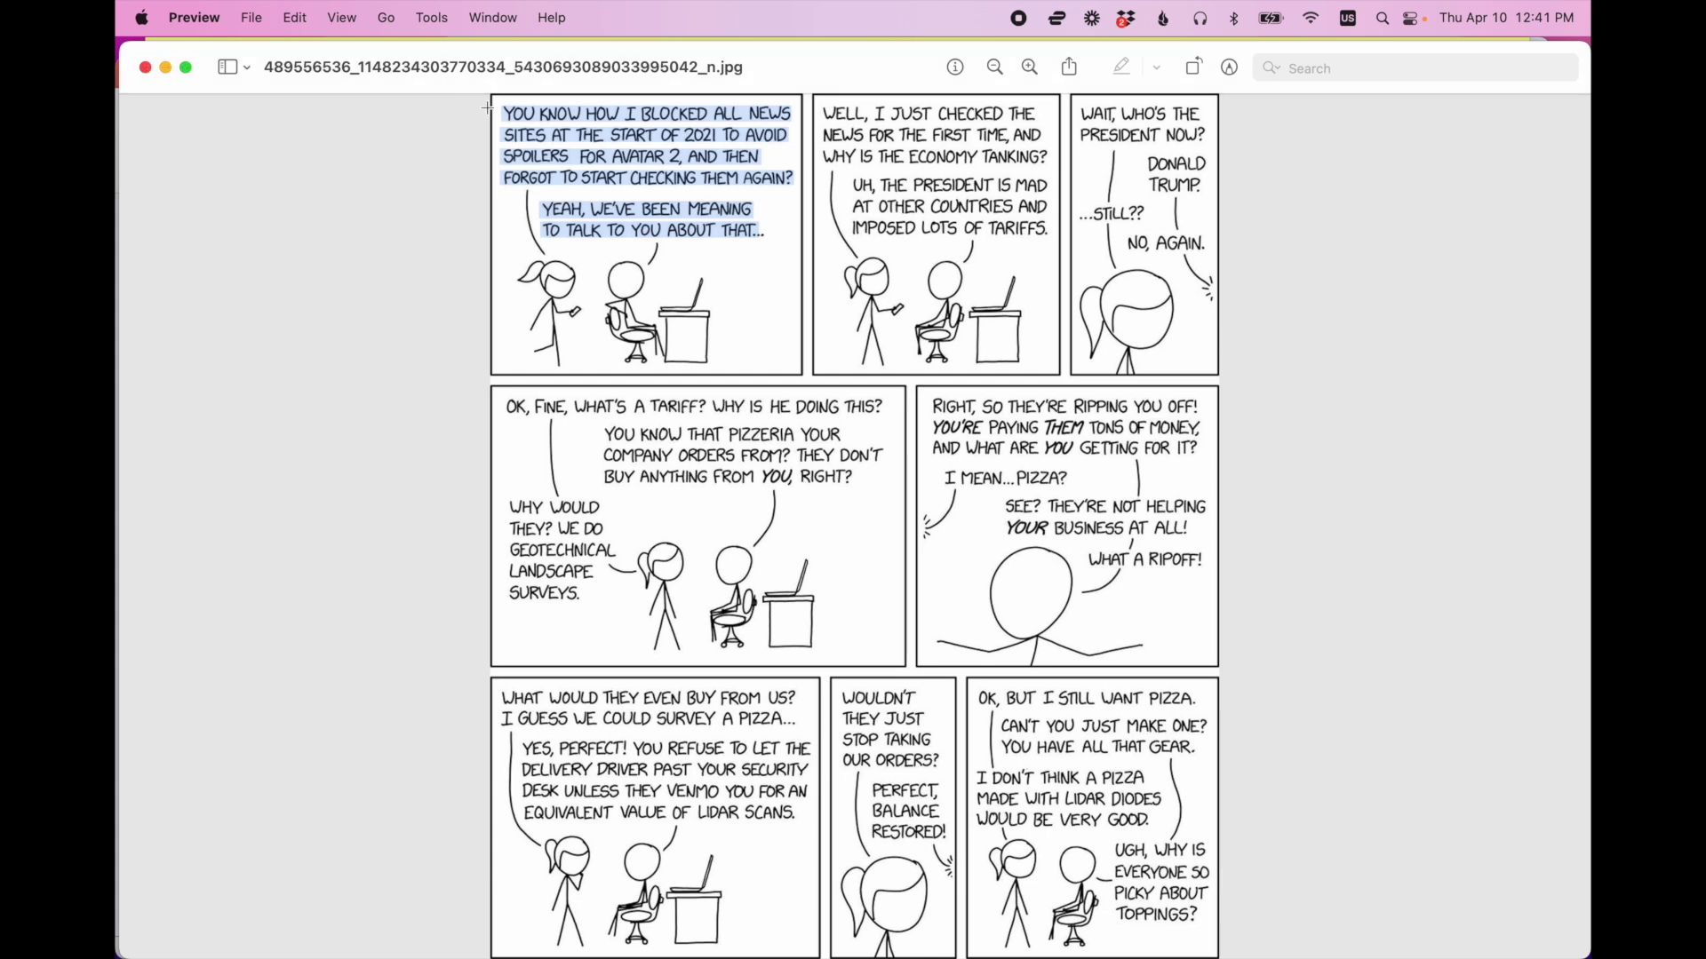
left_click(146, 69)
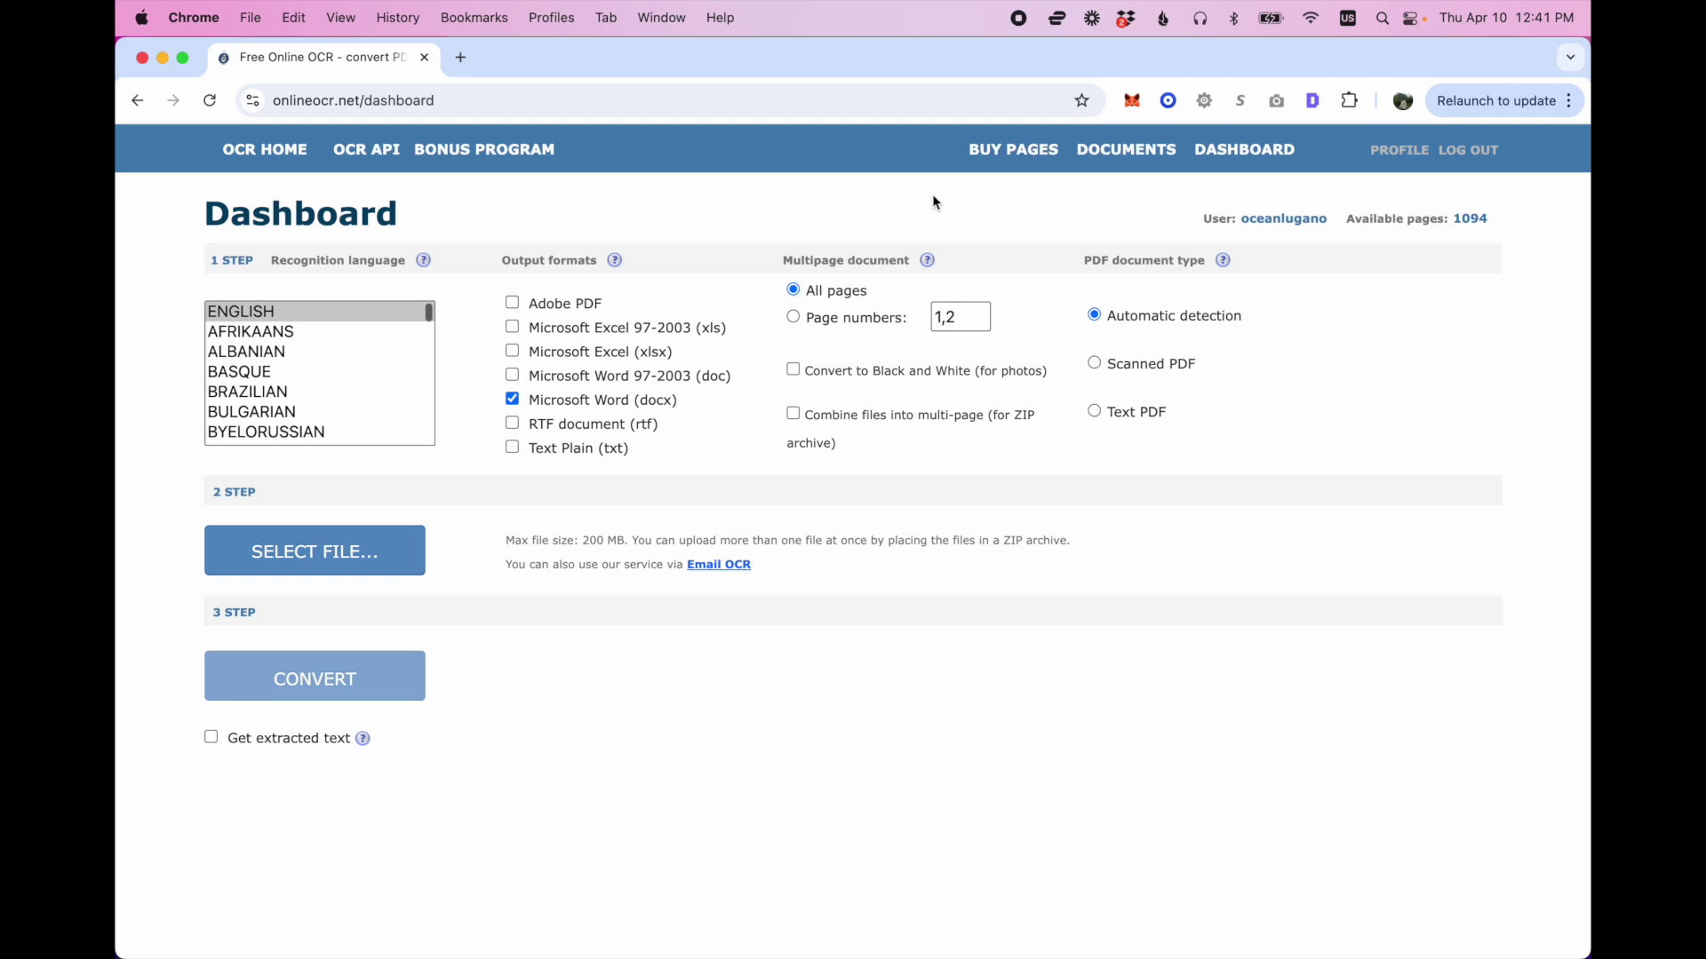
Review the weekly, monthly and lifetime plans on the Online OCR pricing page and return to the dashboard
left_click(995, 159)
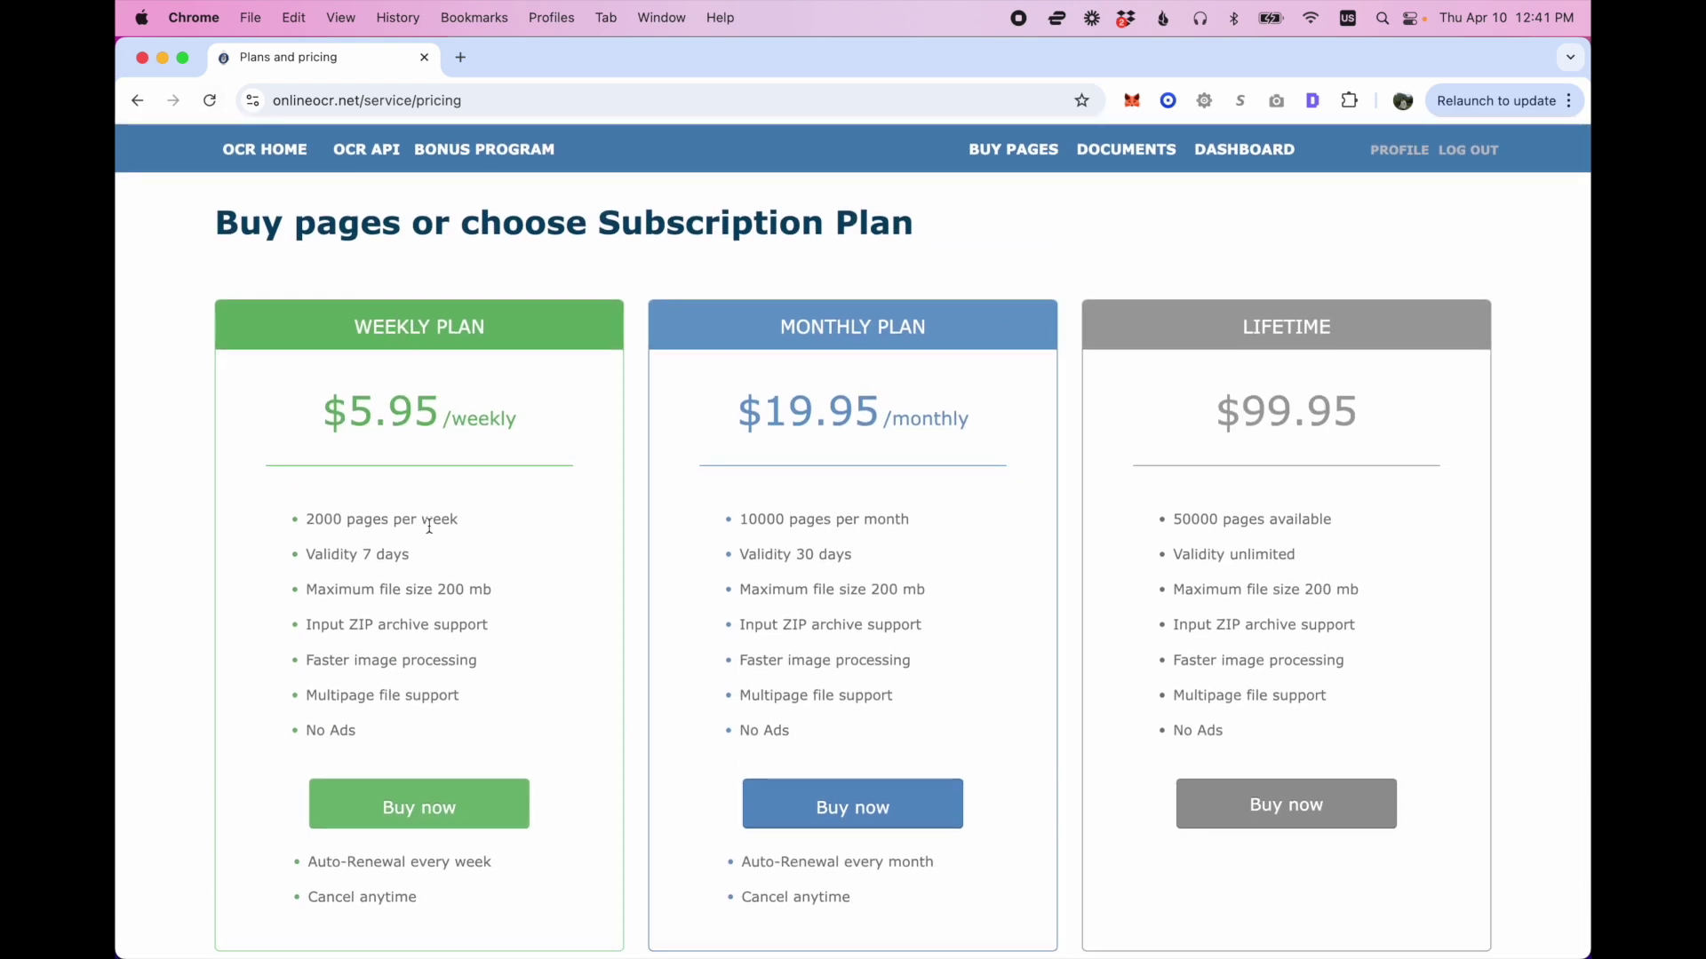
scroll(372, 367, "down", 1)
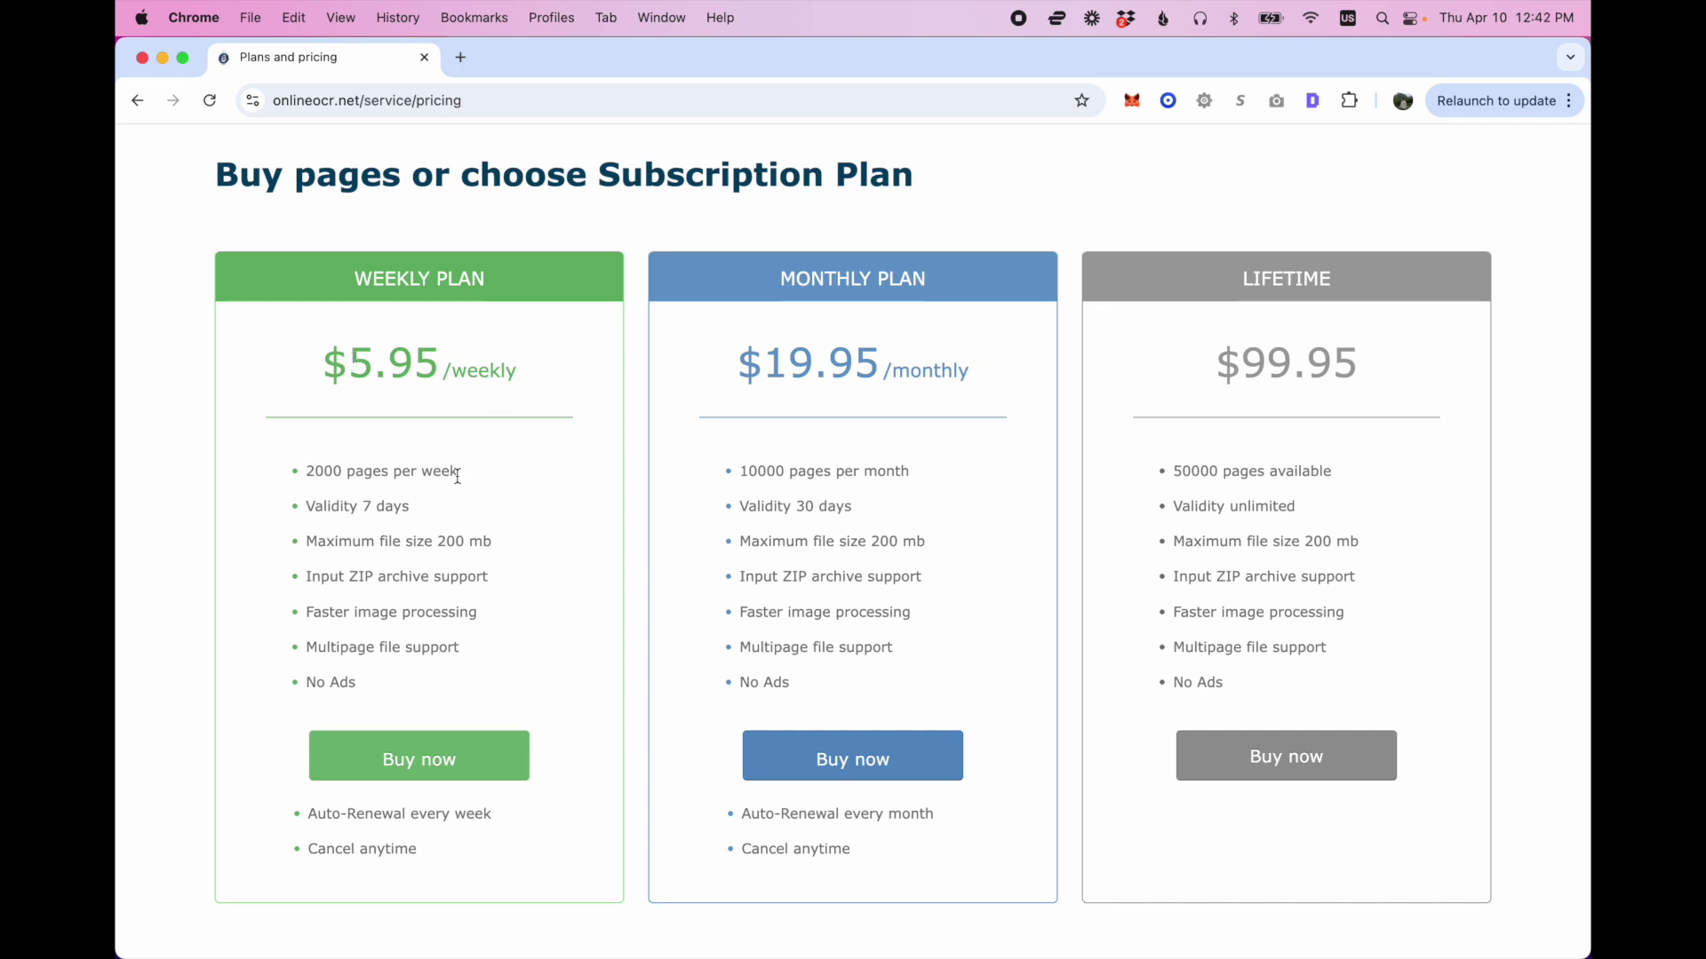
scroll(466, 504, "up", 1)
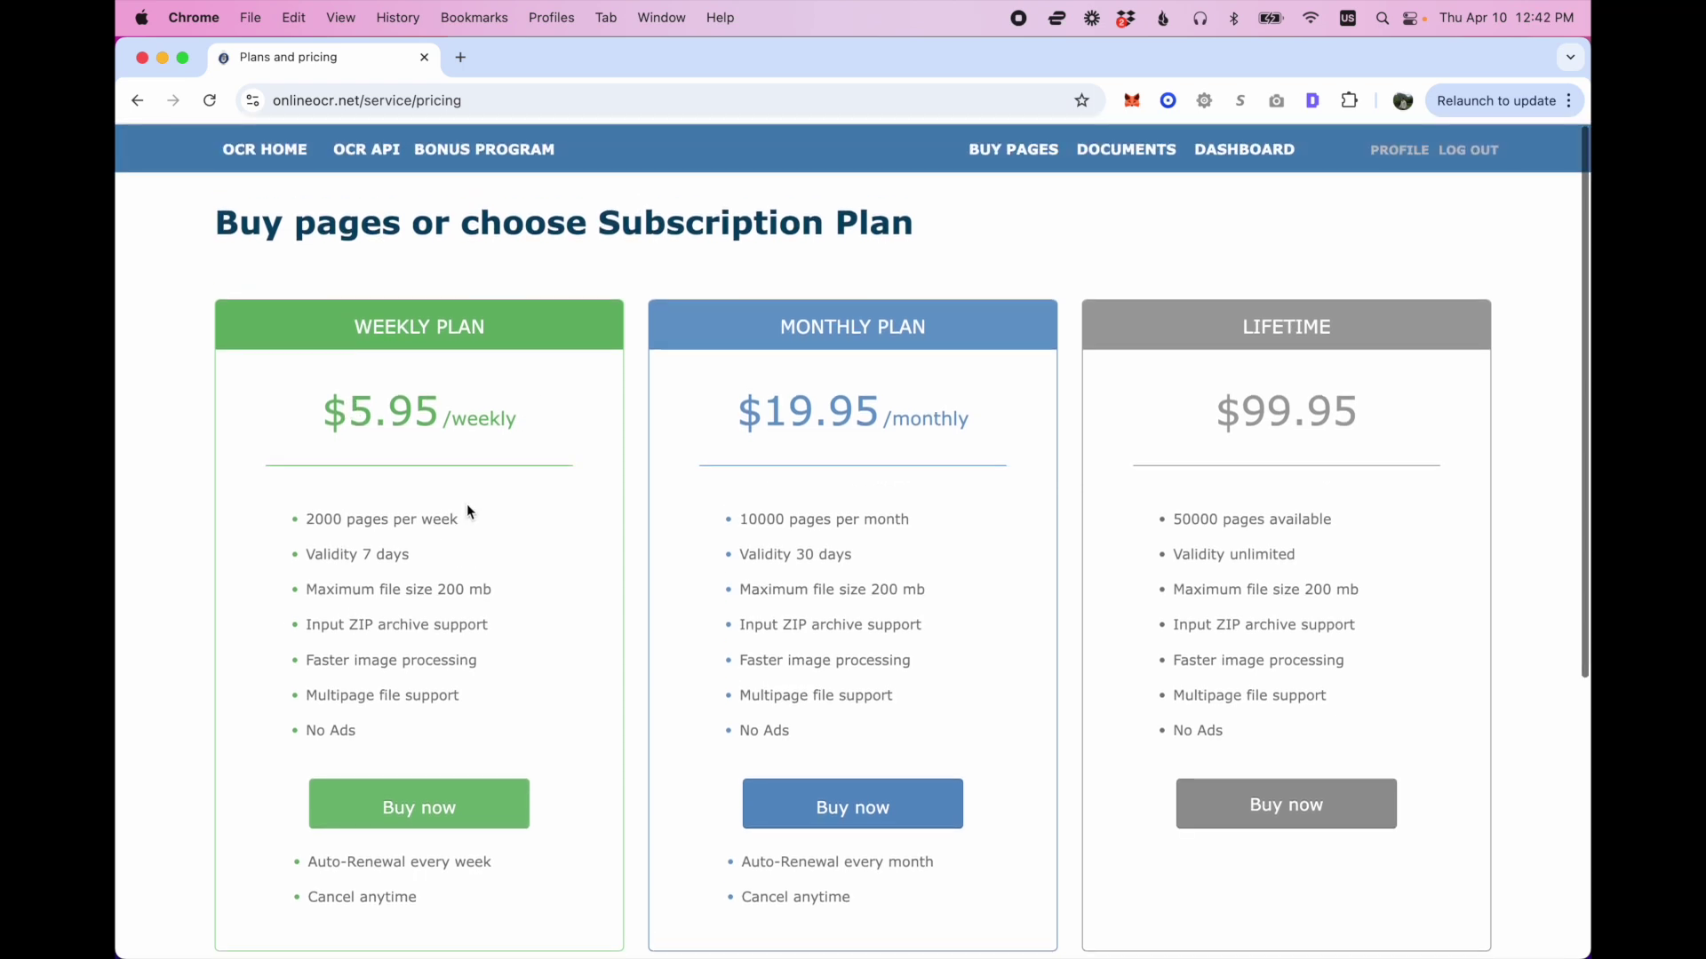
left_click(137, 100)
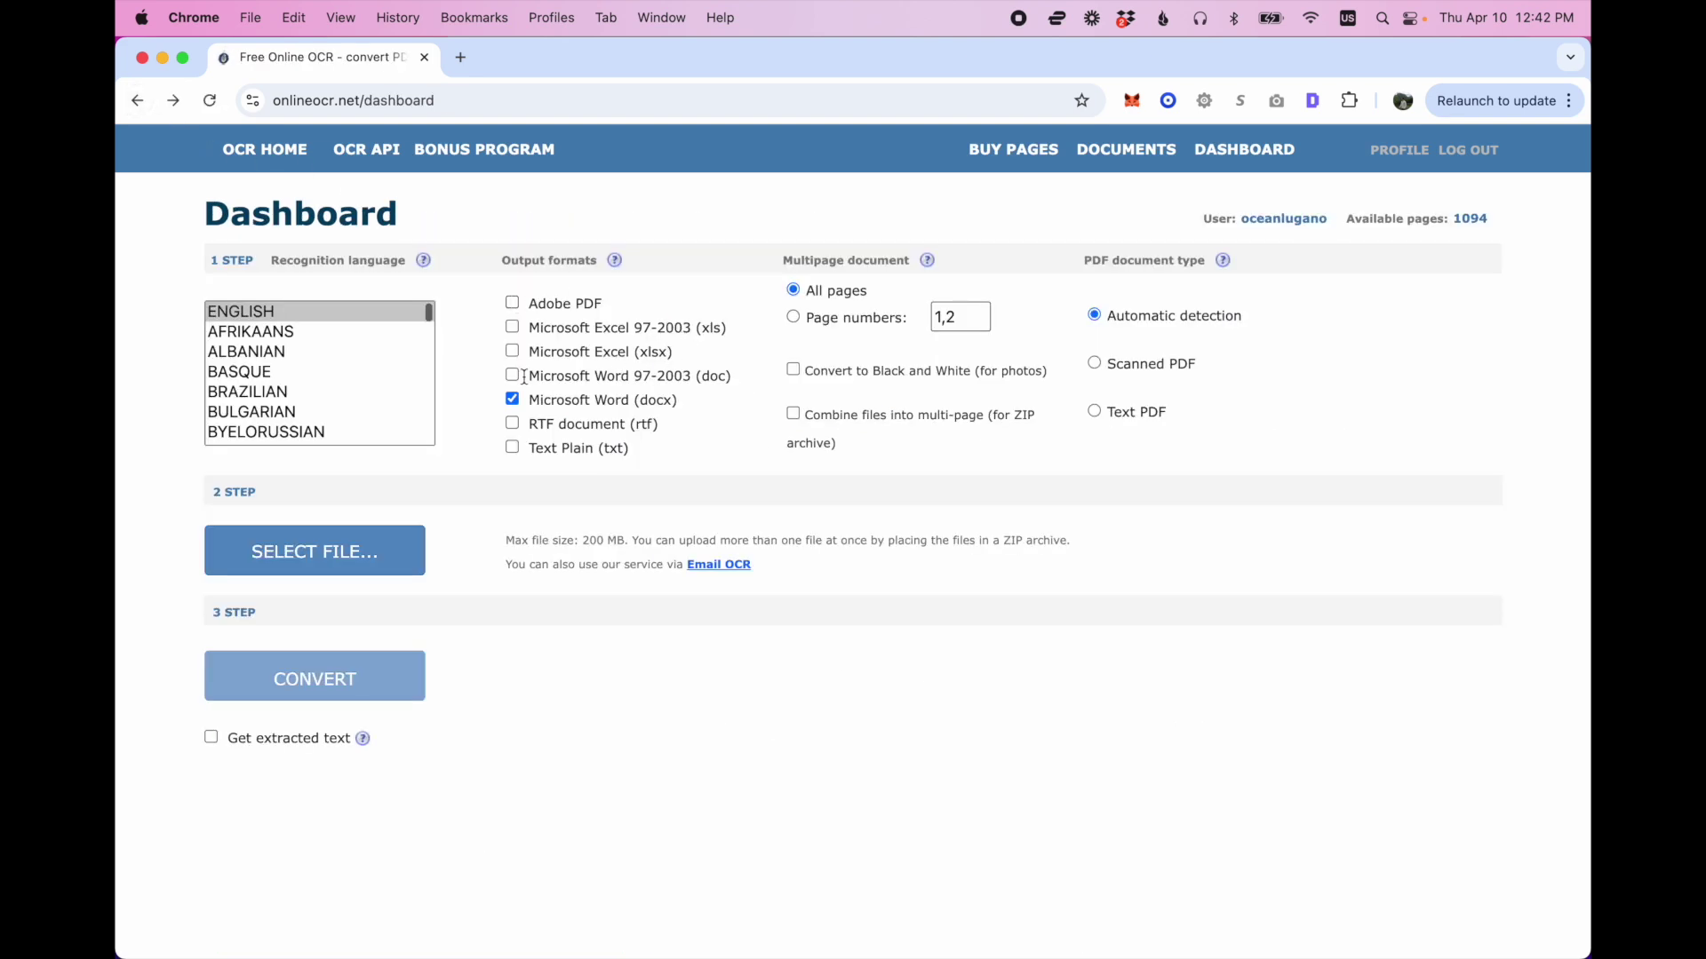
Look through the recognition languages offered on the dashboard
scroll(313, 351, "down", 8)
scroll(312, 351, "up", 5)
scroll(313, 351, "up", 3)
scroll(313, 351, "down", 2)
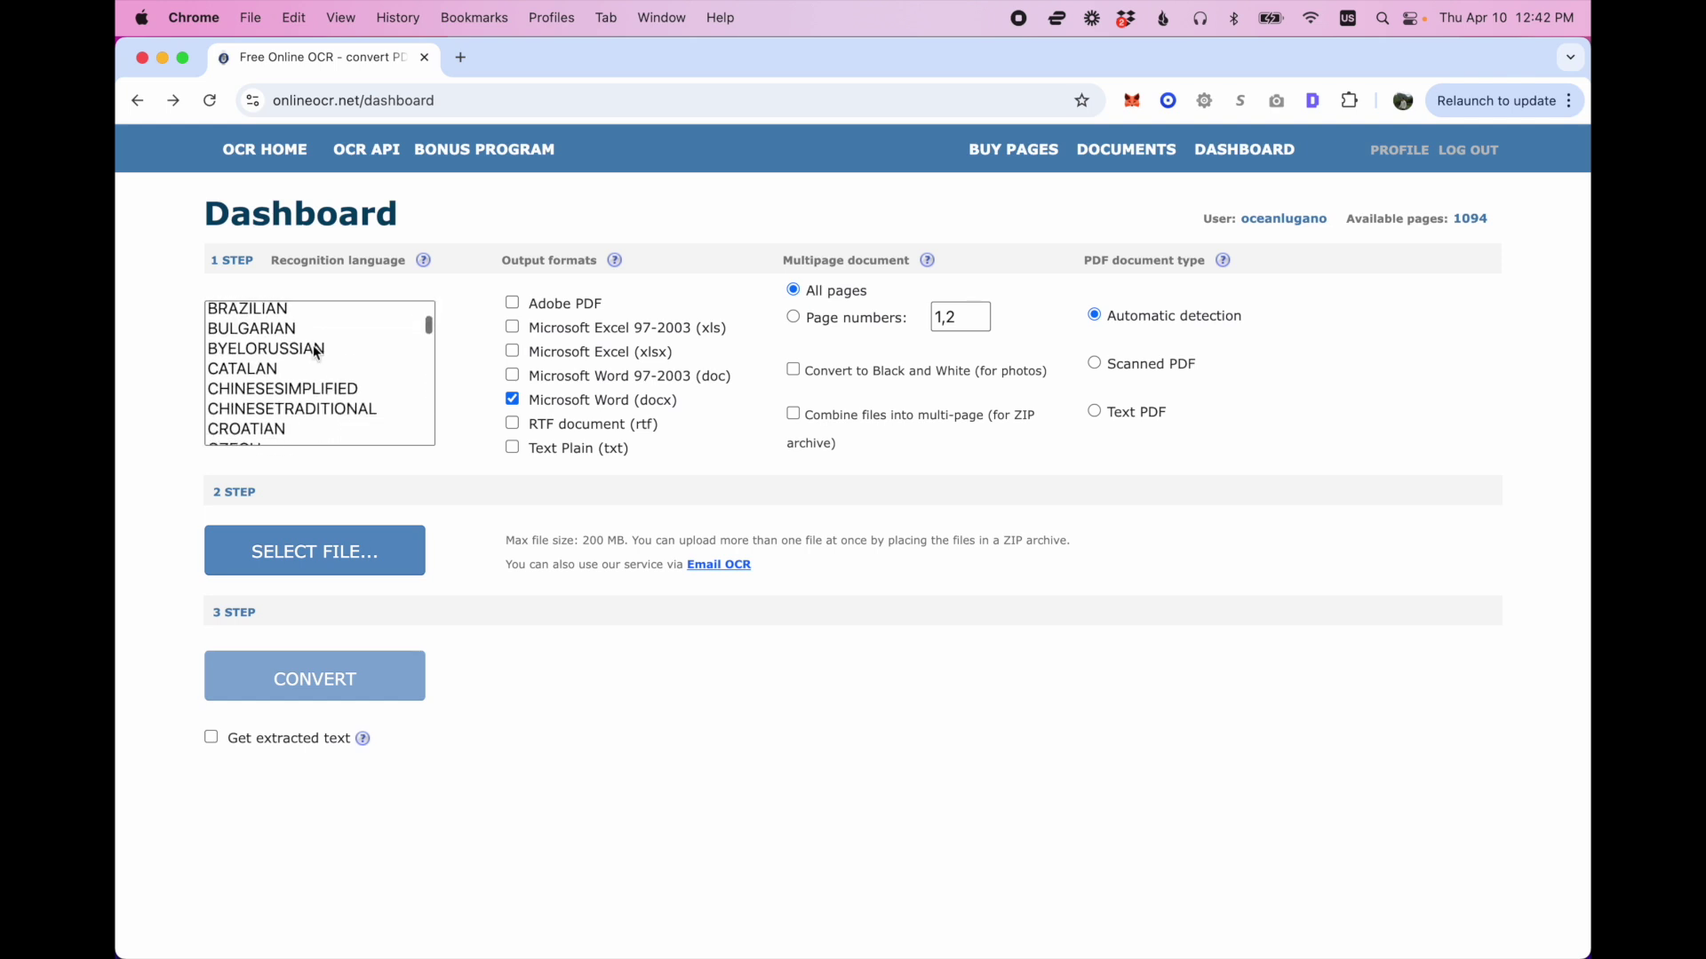
scroll(313, 351, "up", 3)
scroll(312, 351, "down", 1)
scroll(312, 351, "down", 2)
scroll(312, 351, "up", 3)
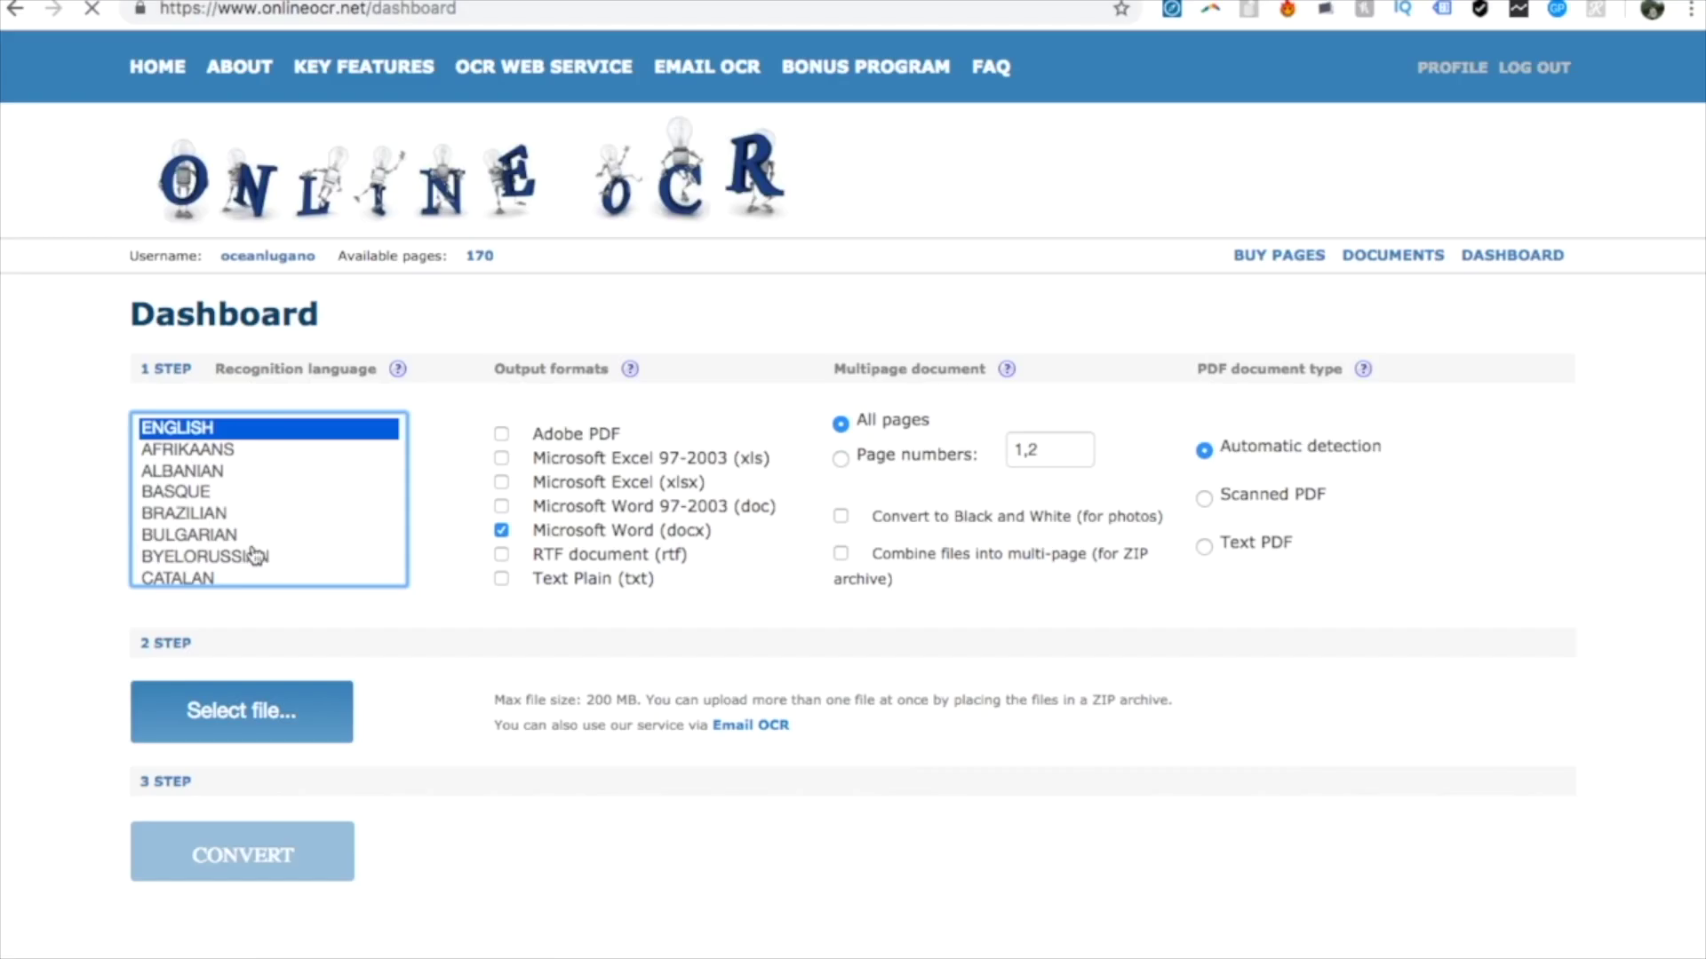
Try several other recognition languages, including BYELORUSSIAN, and reselect ENGLISH
scroll(255, 555, "down", 1)
scroll(256, 555, "up", 1)
left_click(194, 449)
left_click(198, 515)
left_click(206, 557)
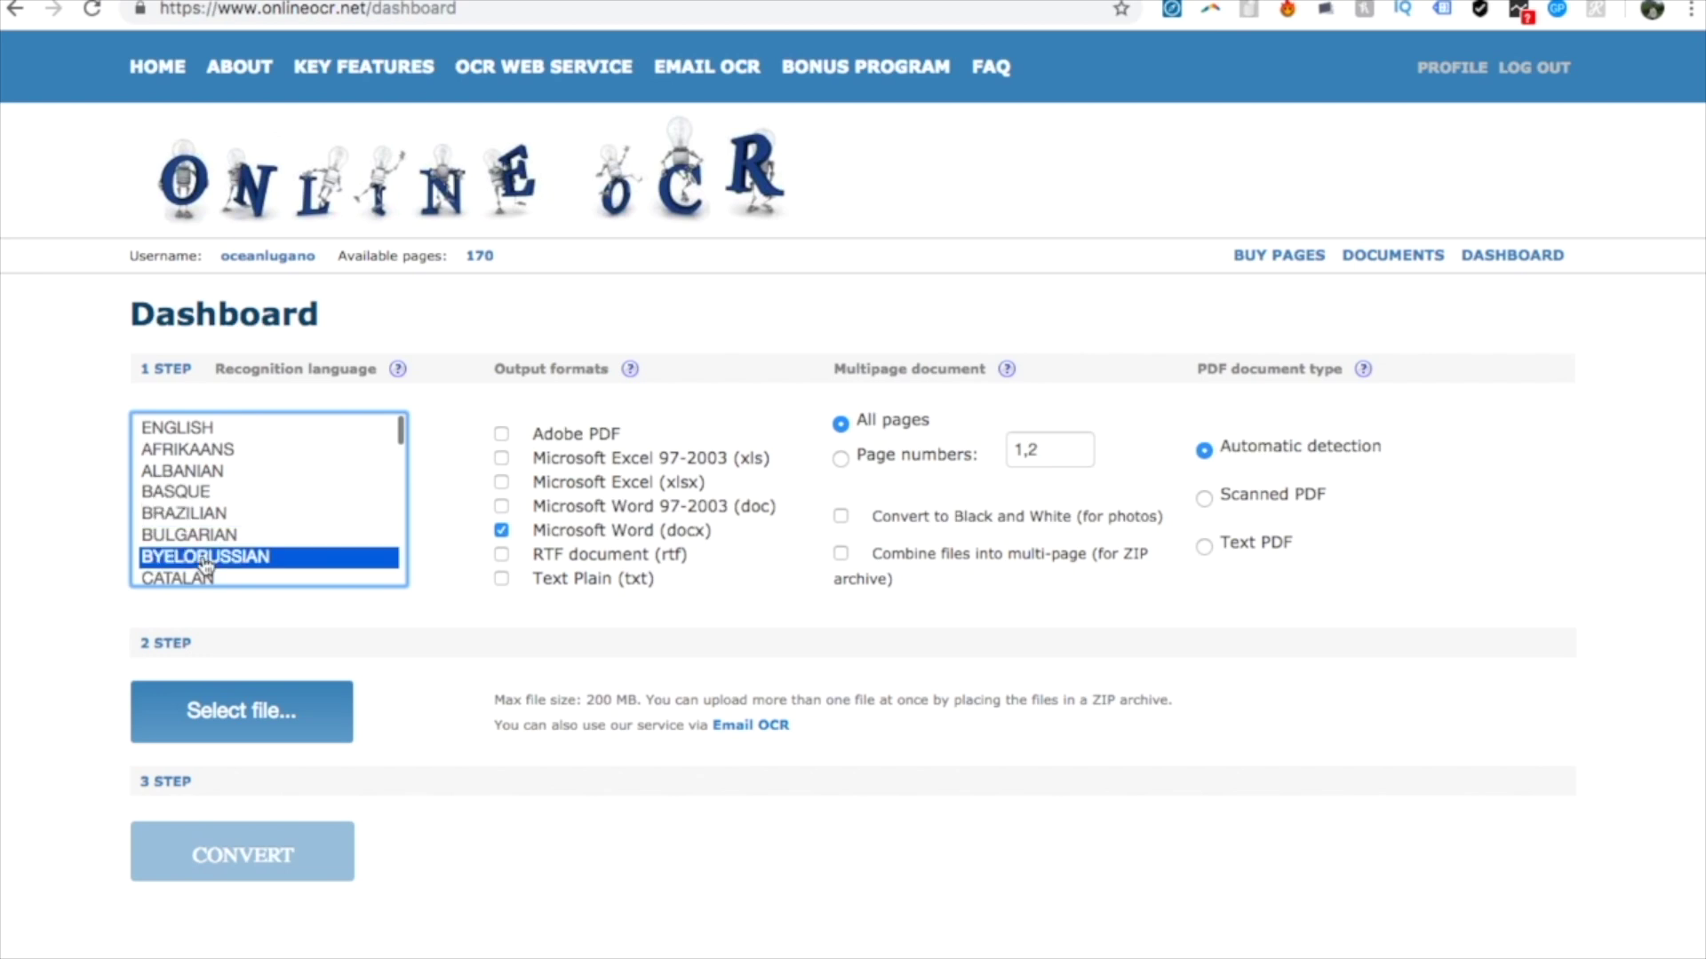
left_click(202, 579)
left_click(194, 428)
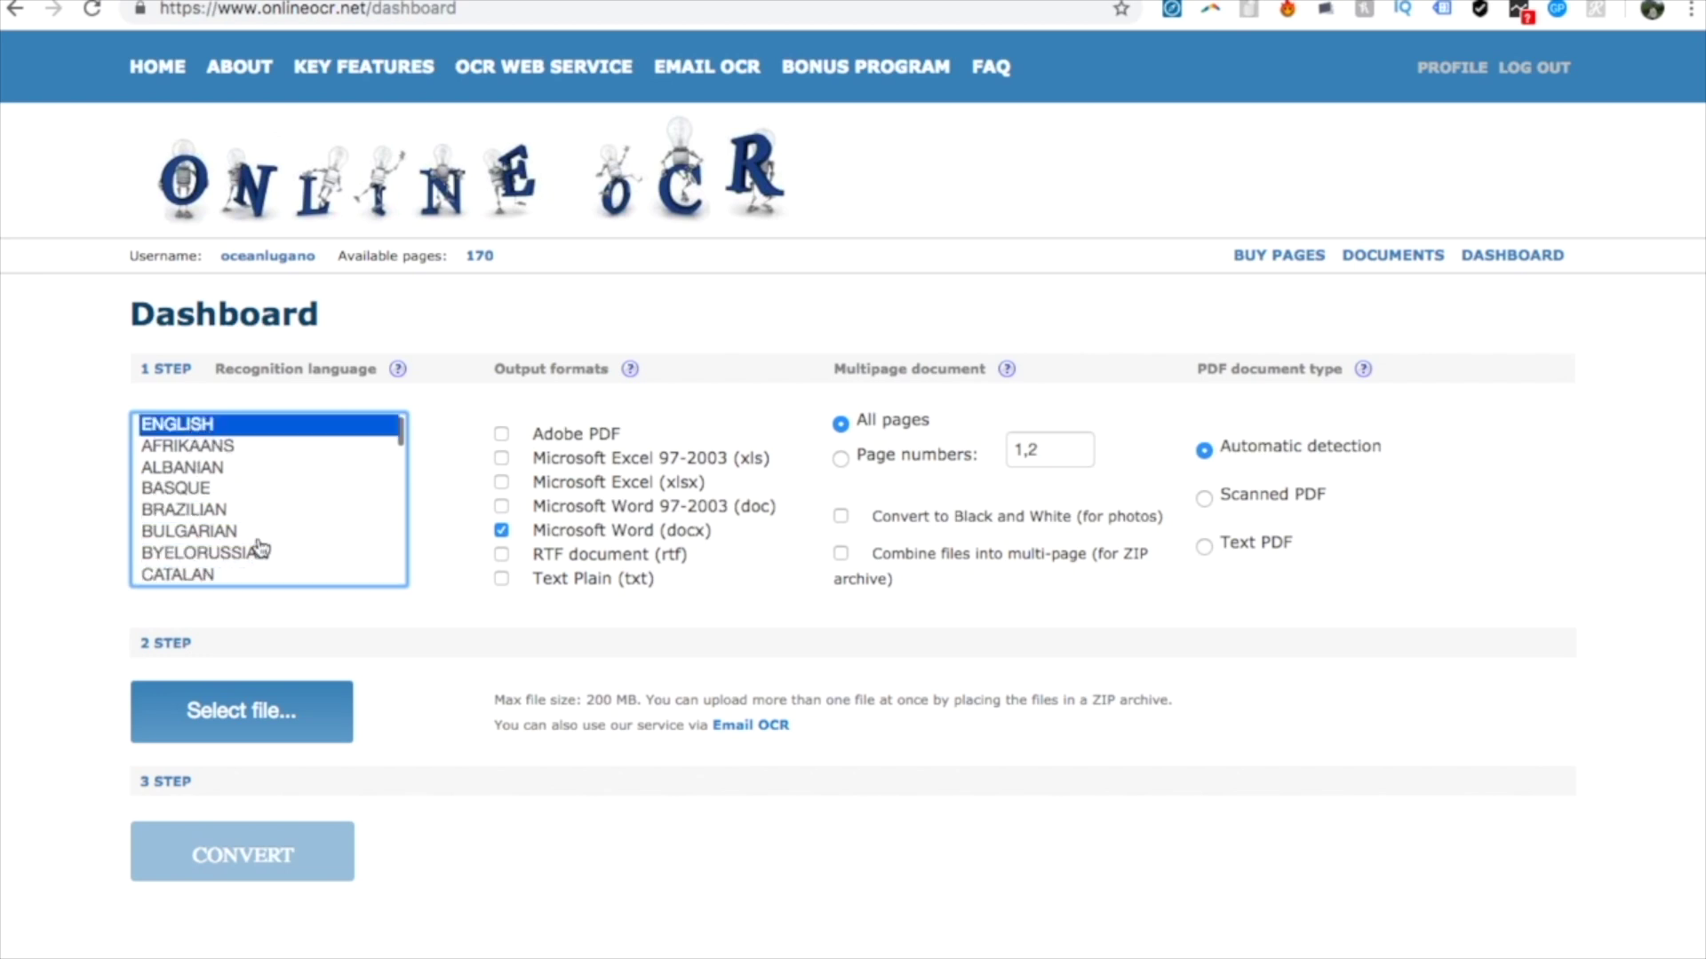
scroll(323, 548, "up", 1)
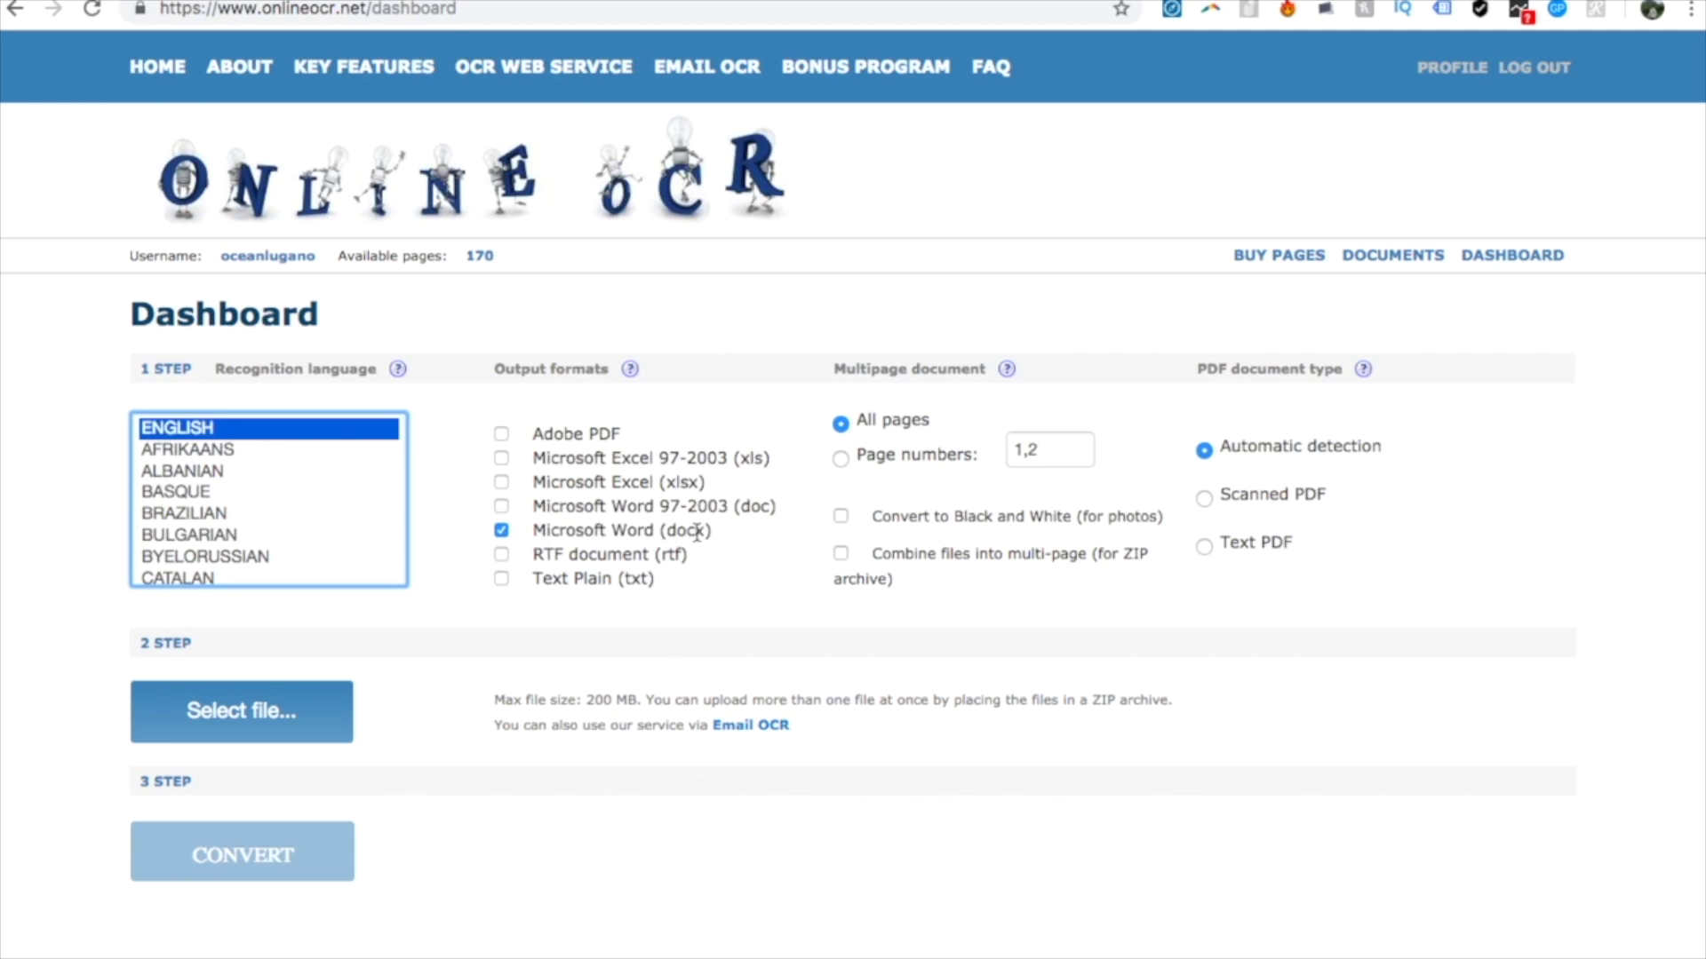
Limit the multipage document conversion to page numbers 1-3
left_click(842, 459)
left_click(1070, 451)
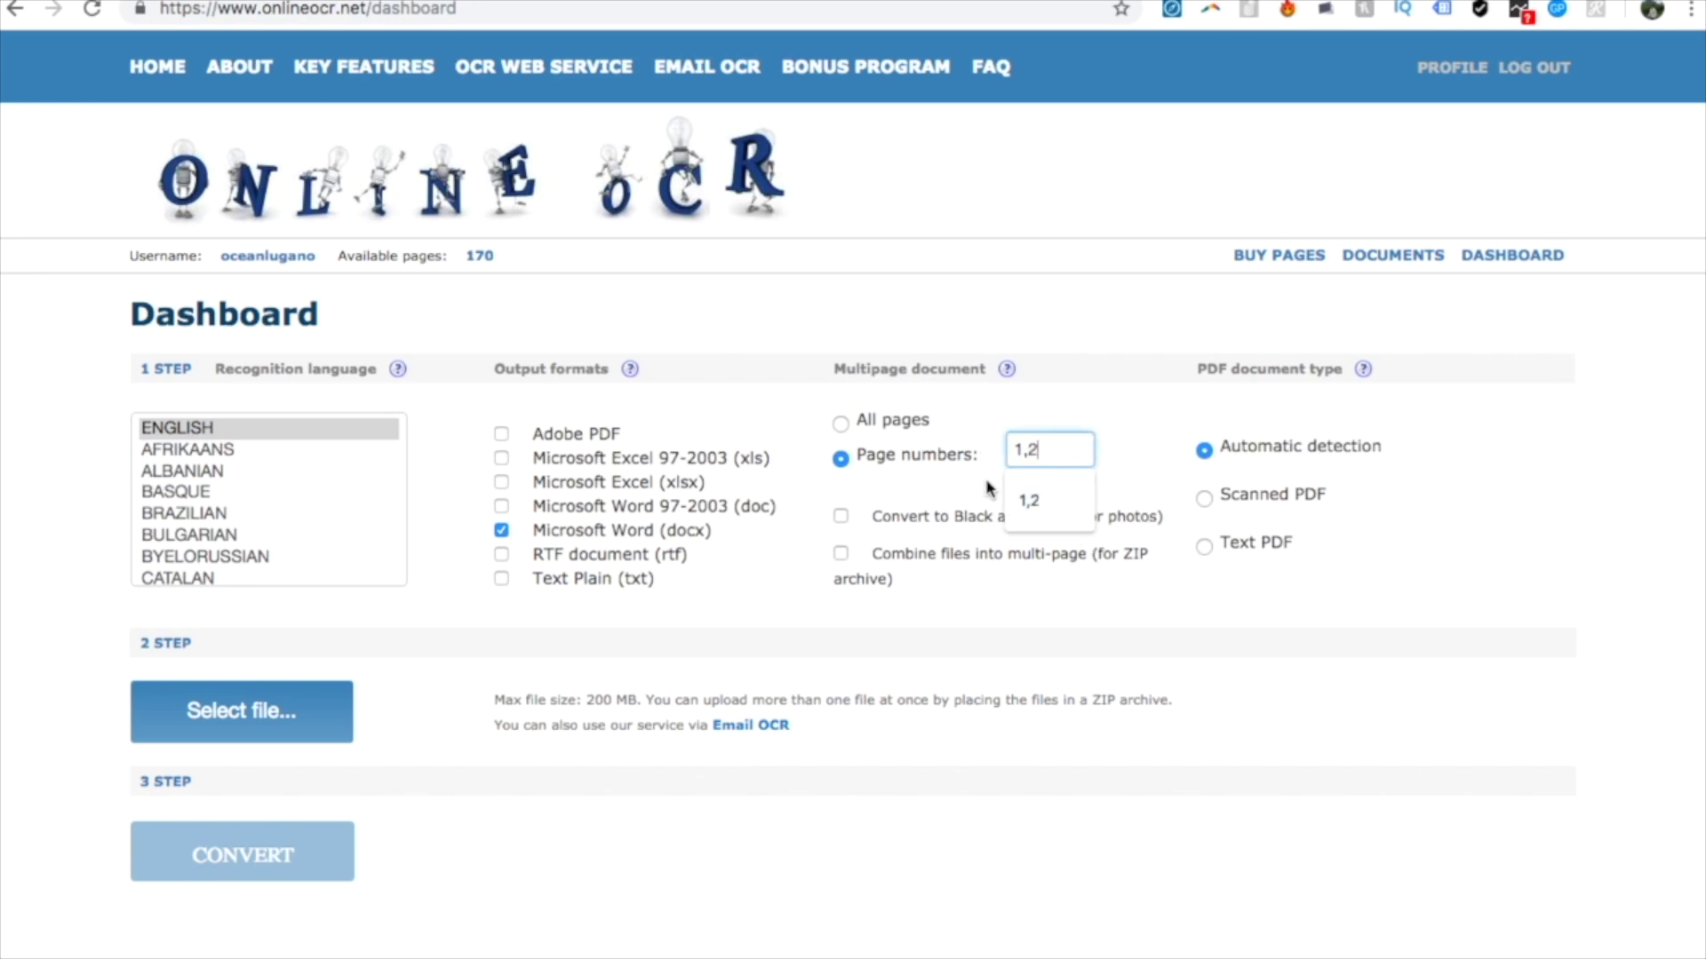
left_click_drag(1051, 447, 993, 453)
type("1-3")
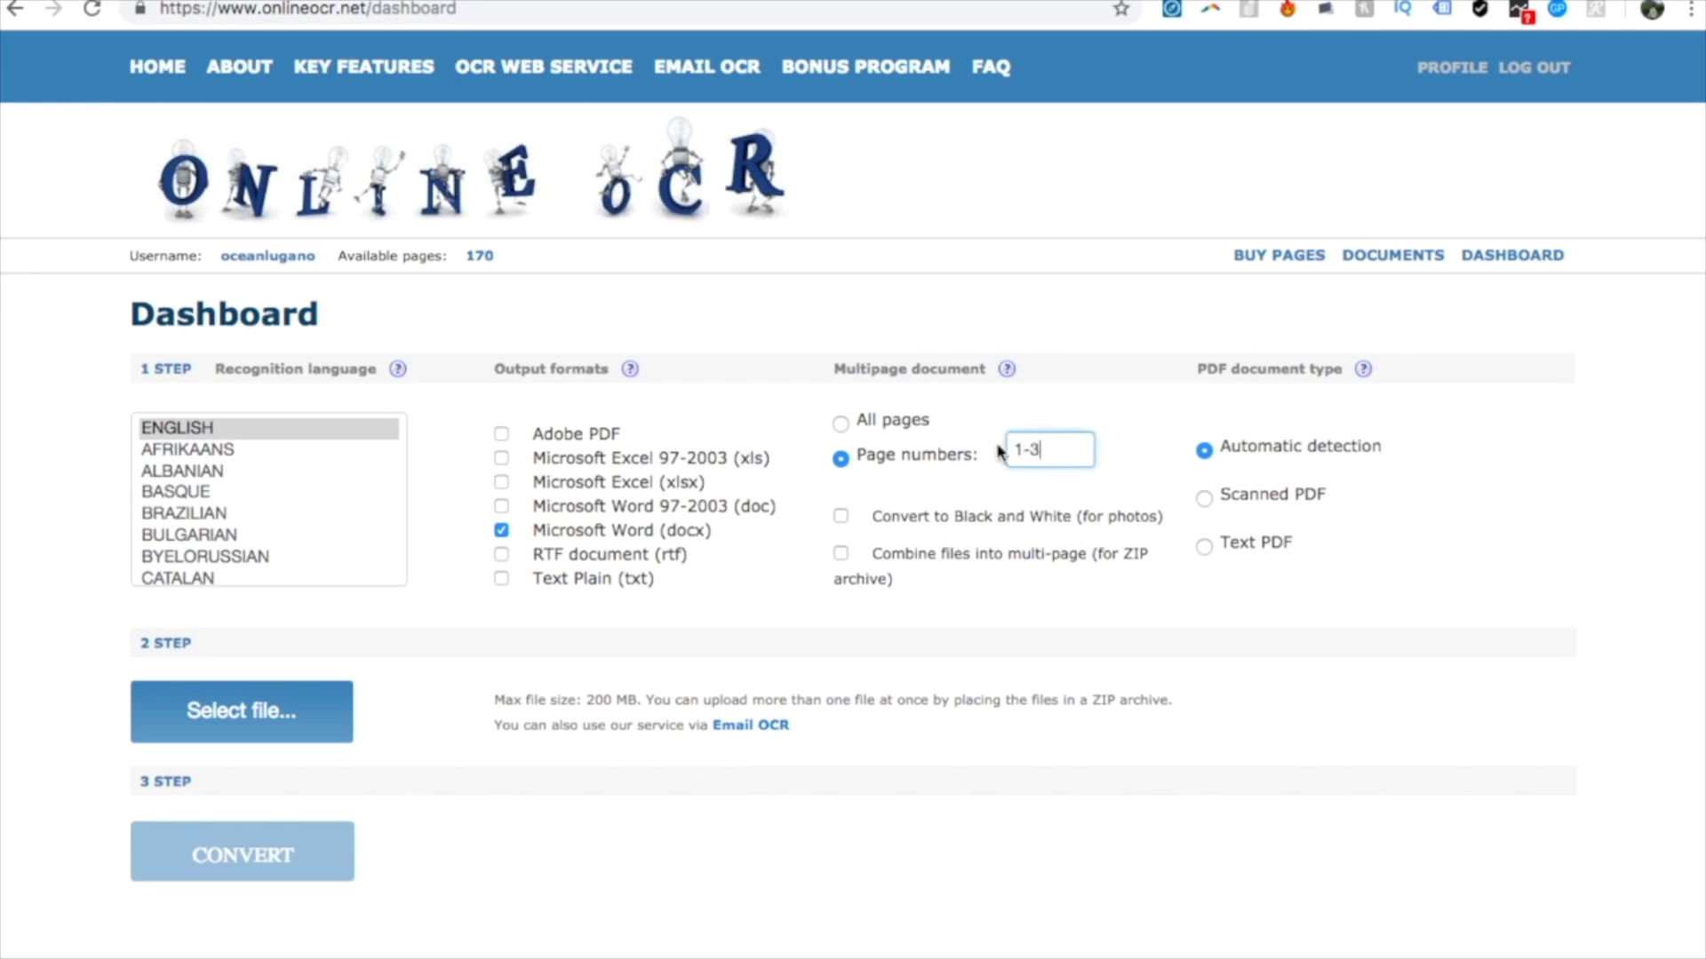
left_click(1258, 625)
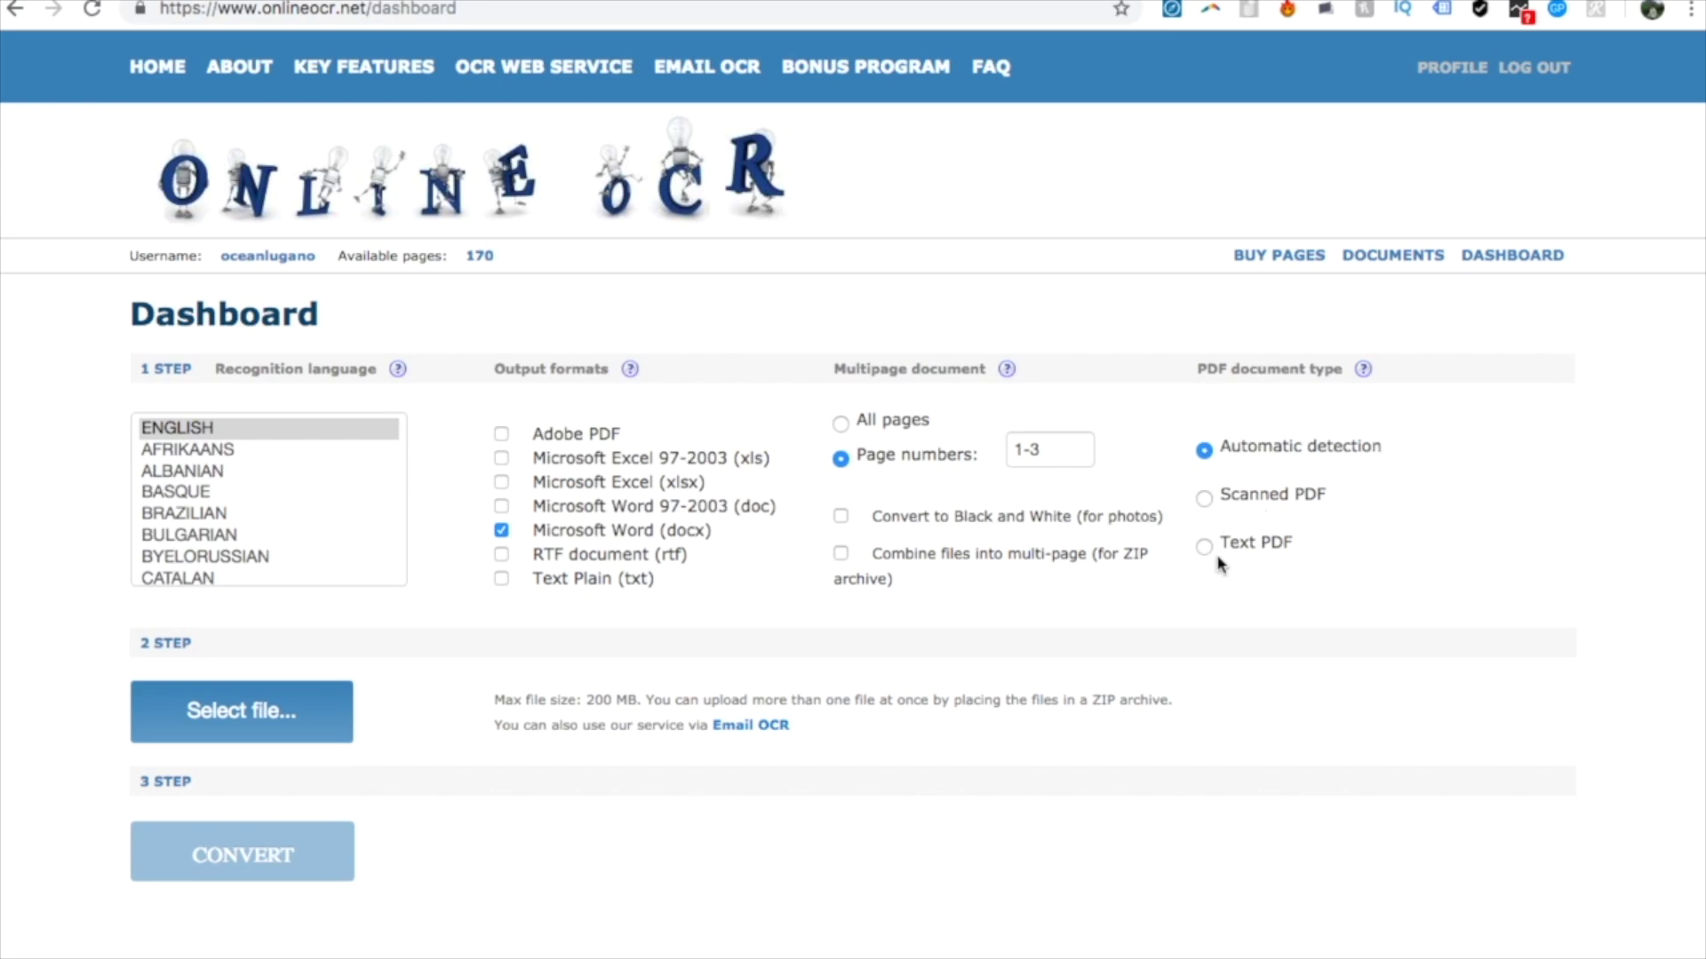
Upload Exhibit-A-SAMPLE-CONTRACT.pdf from the Desktop as the file to convert
left_click(299, 713)
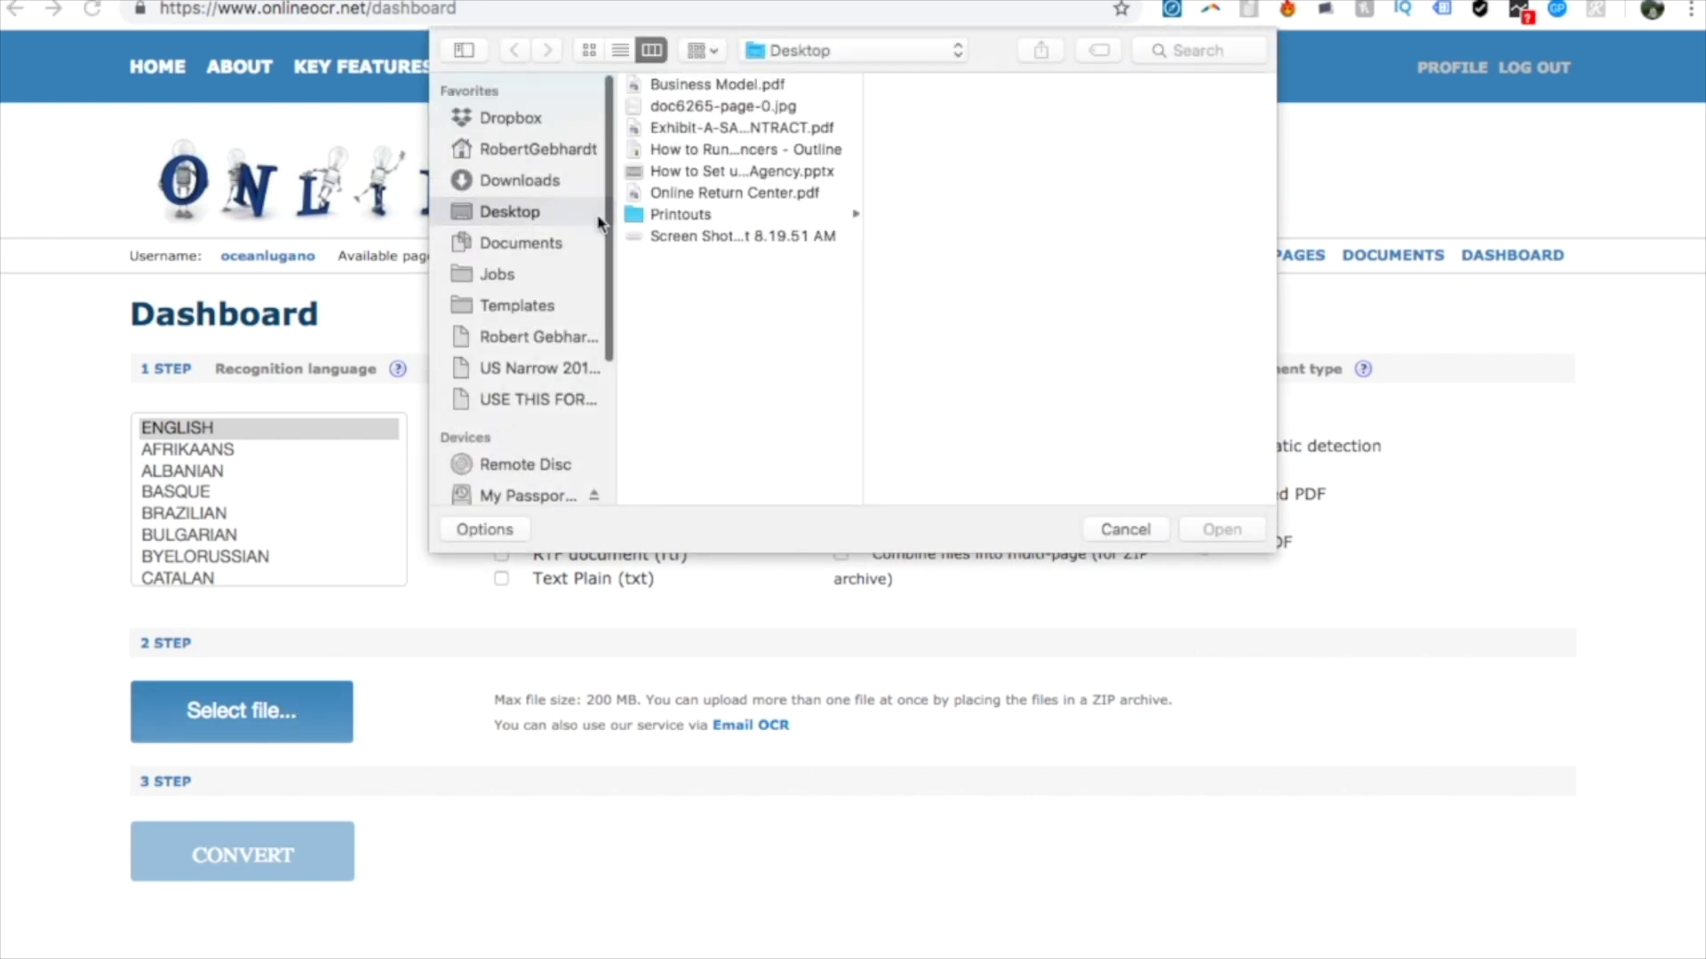
left_click(749, 130)
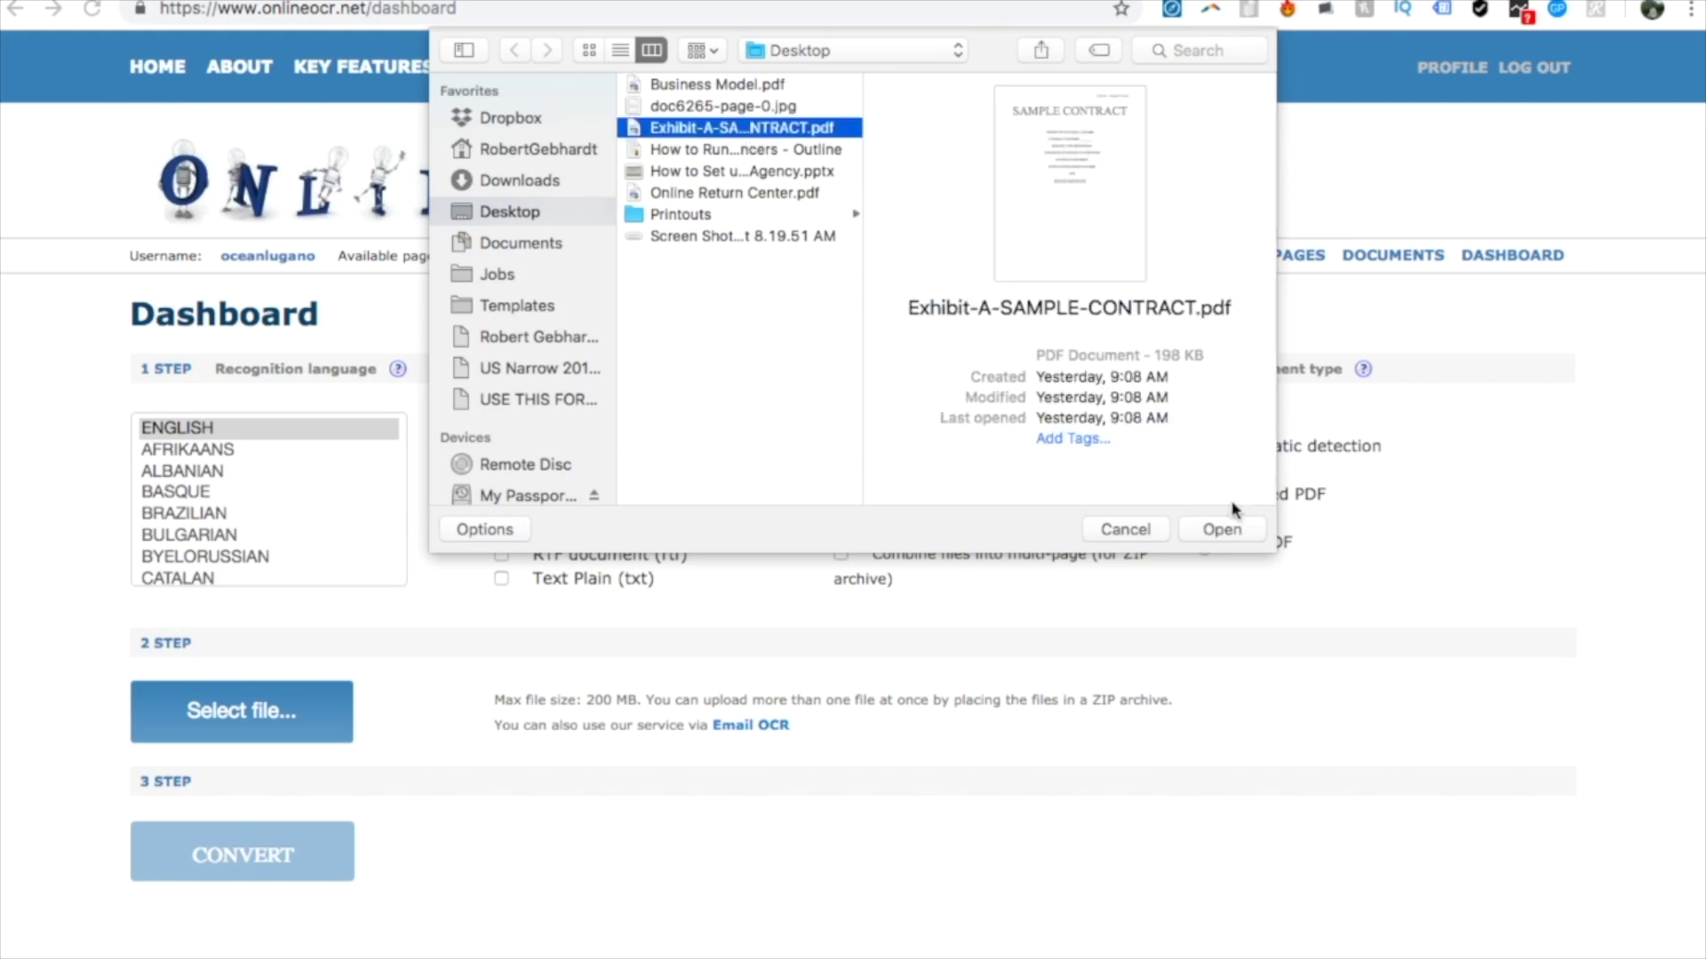
left_click(1222, 530)
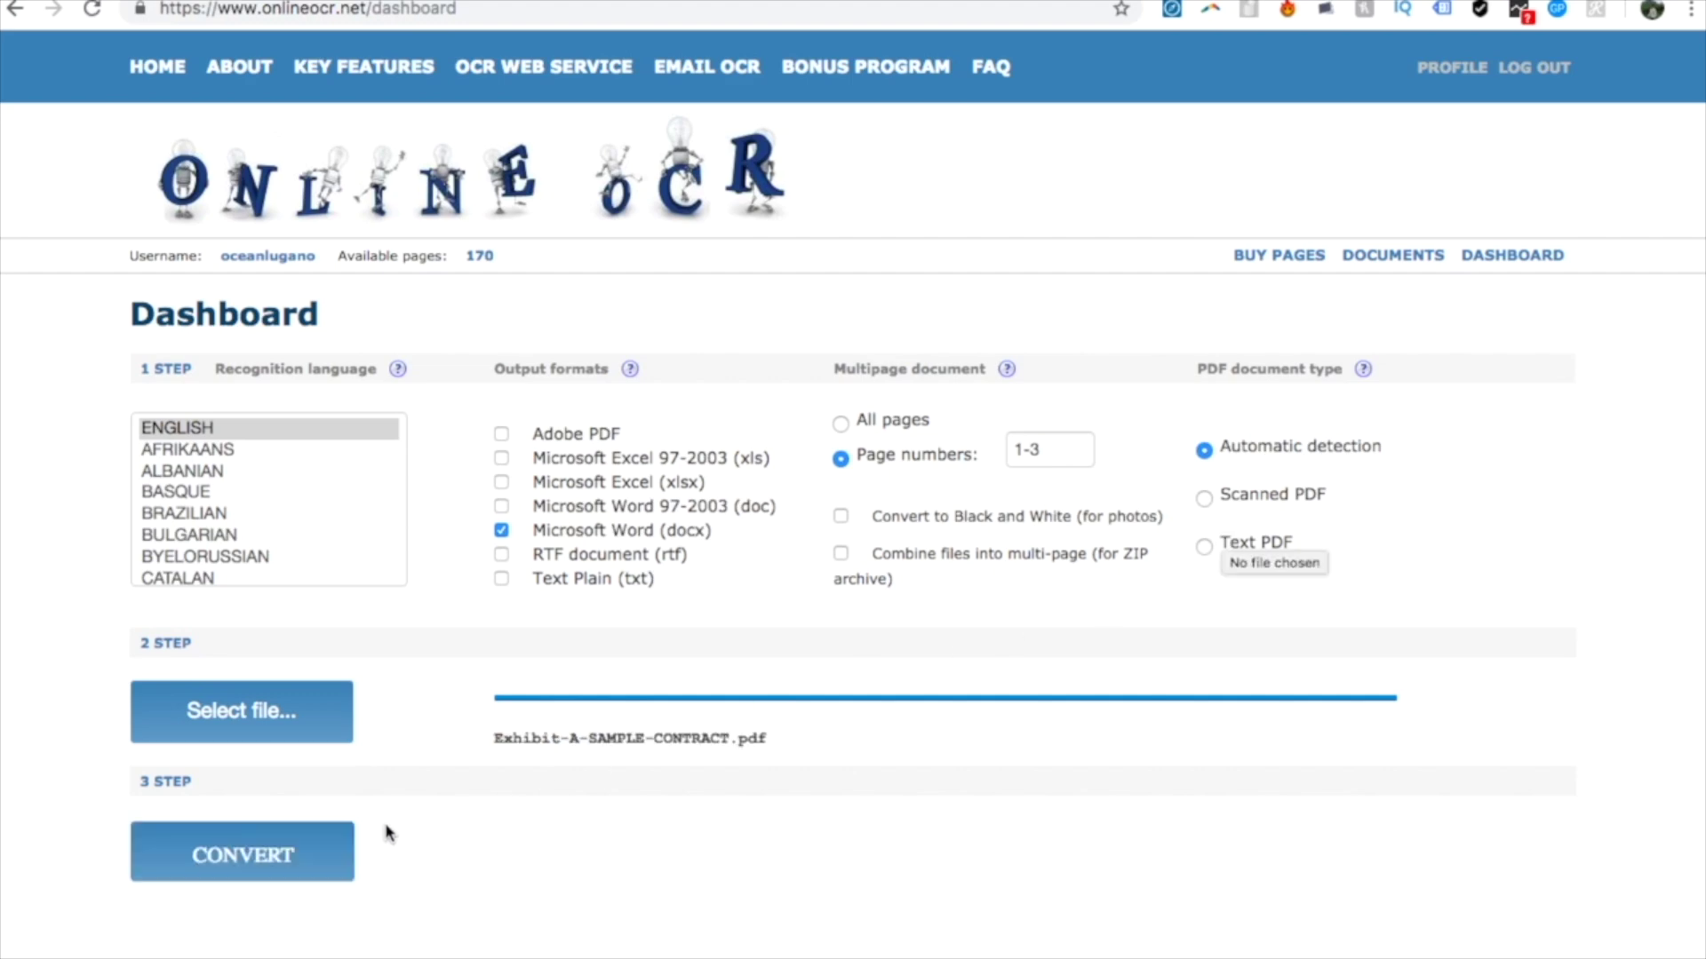
Convert the uploaded contract and download and open the resulting 475_Exhibit-A-SAMPLE-CONTRACT.docx
left_click(268, 870)
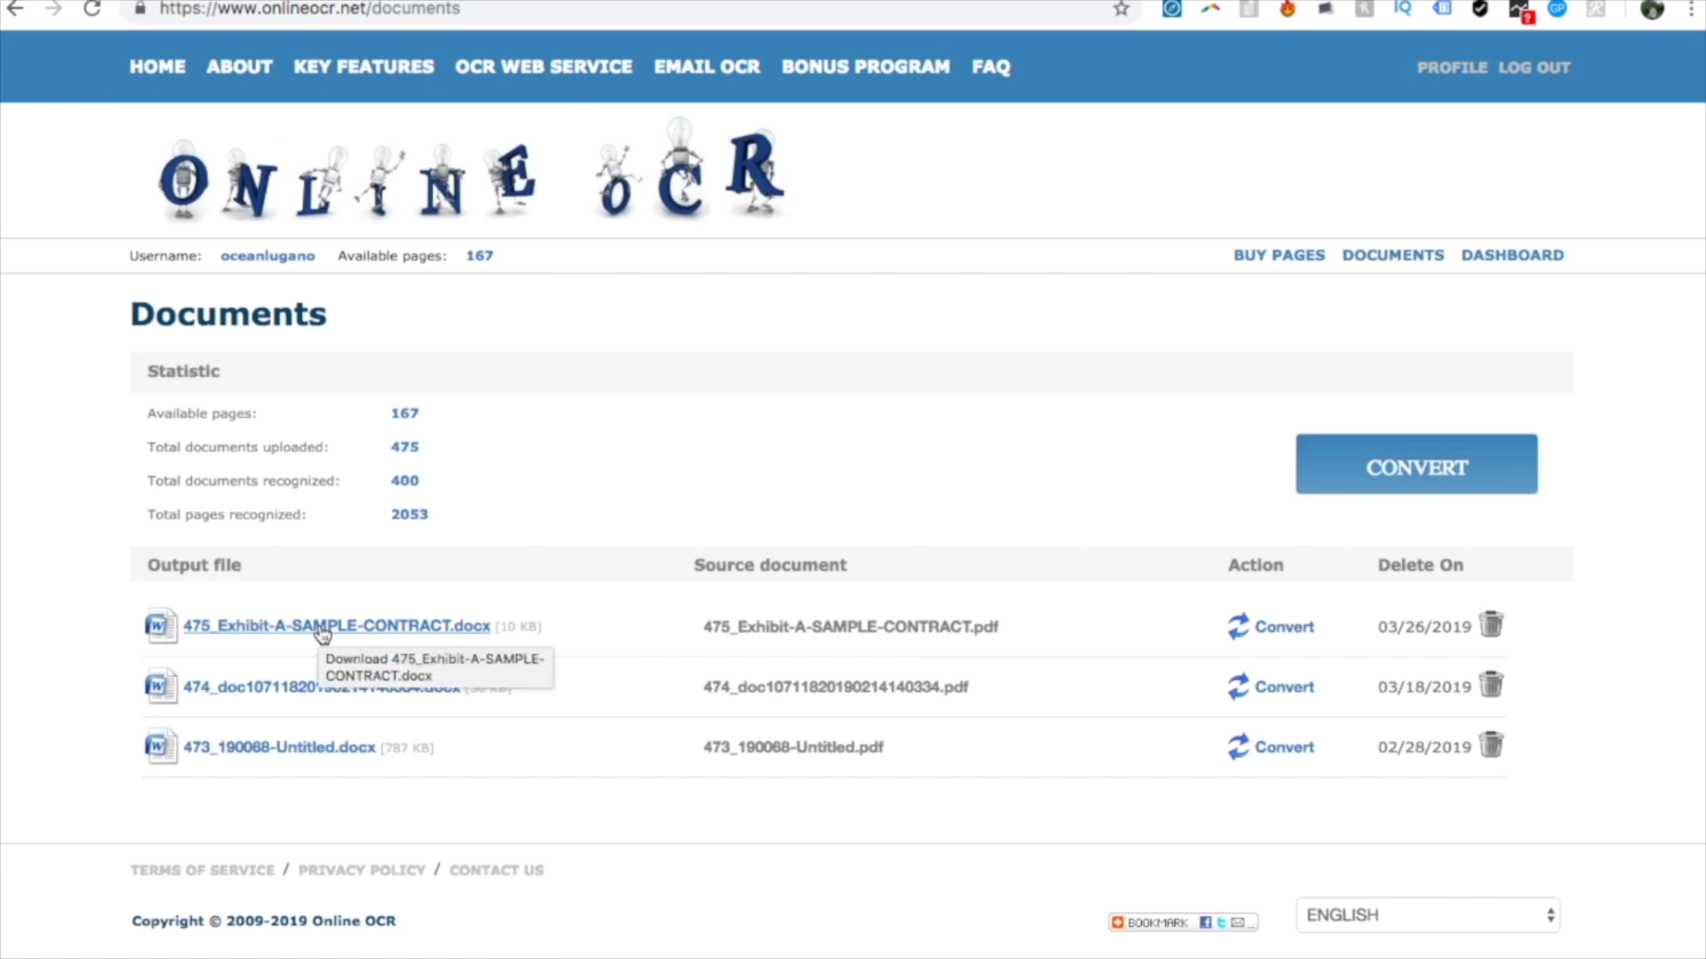
left_click(322, 630)
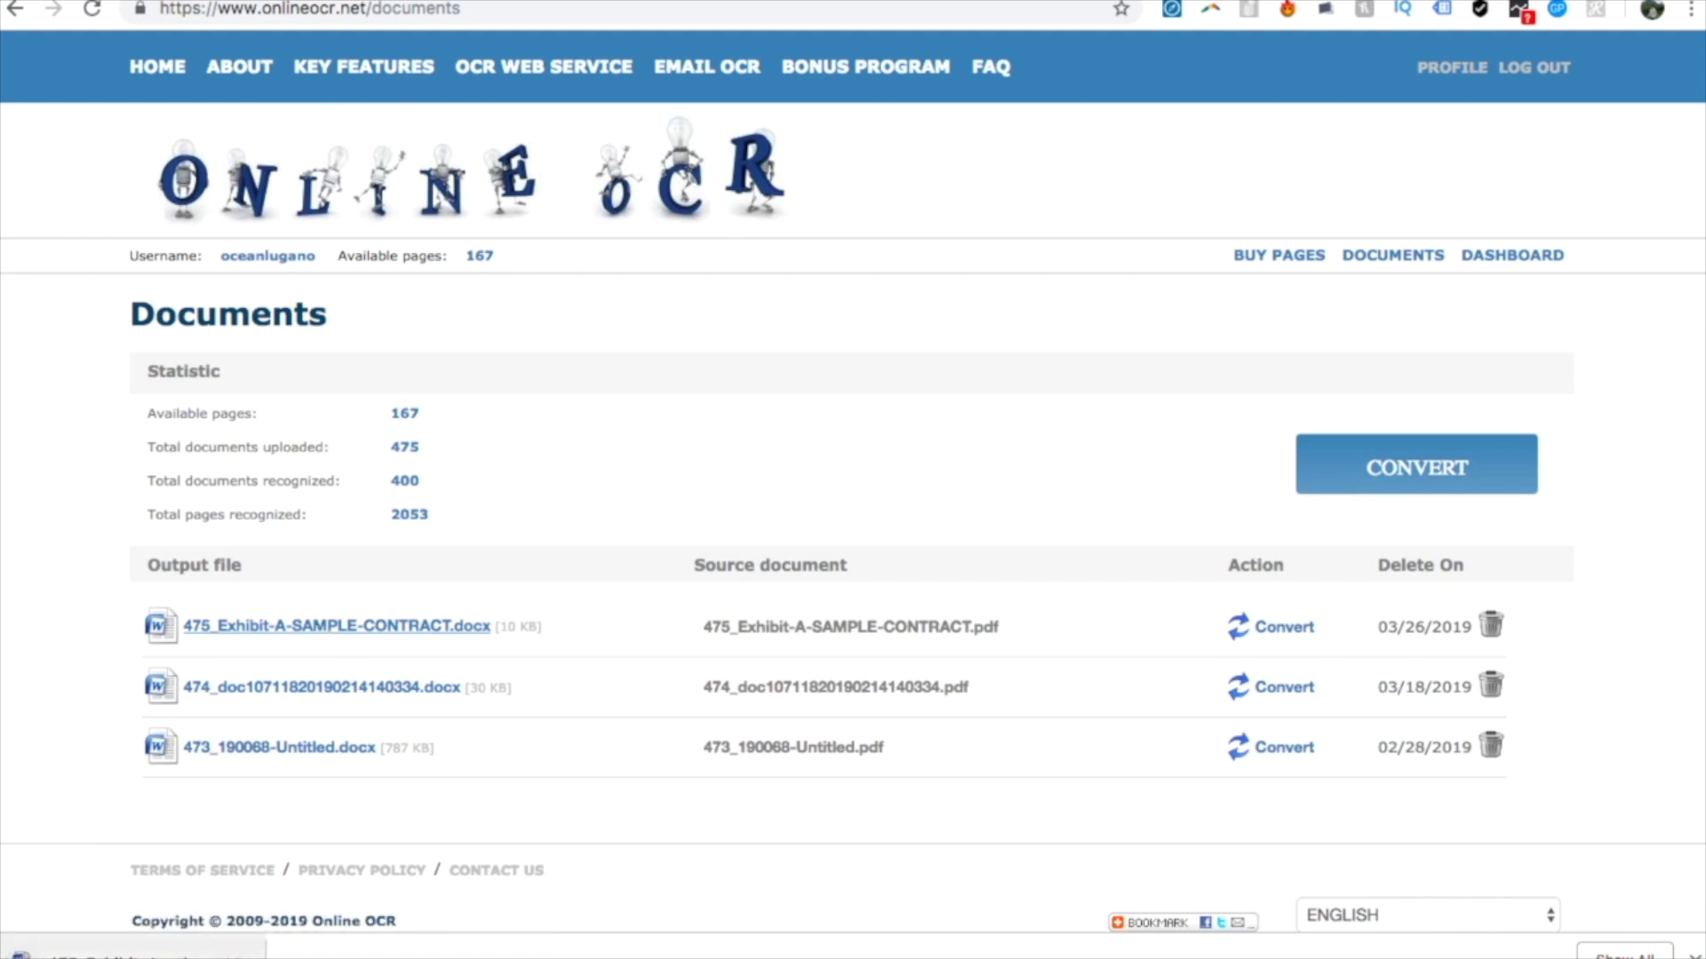
left_click(133, 953)
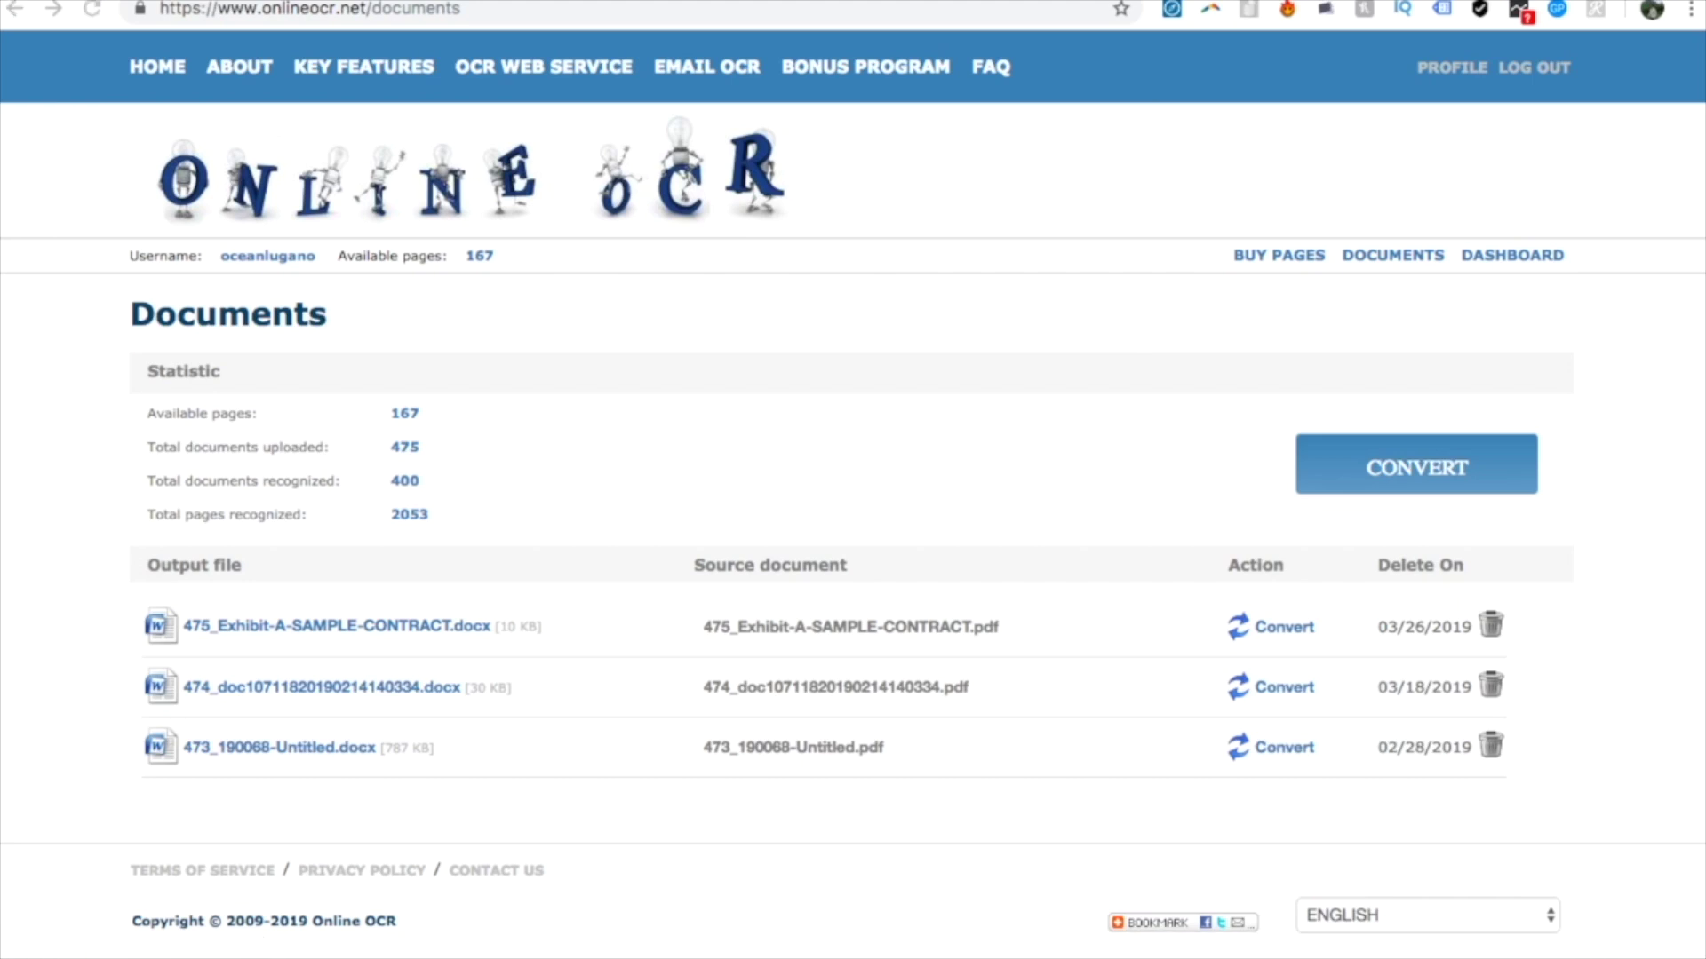
Open the original Exhibit-A-SAMPLE-CONTRACT.pdf from the Desktop and arrange it beside the converted Word document
double_click(1663, 510)
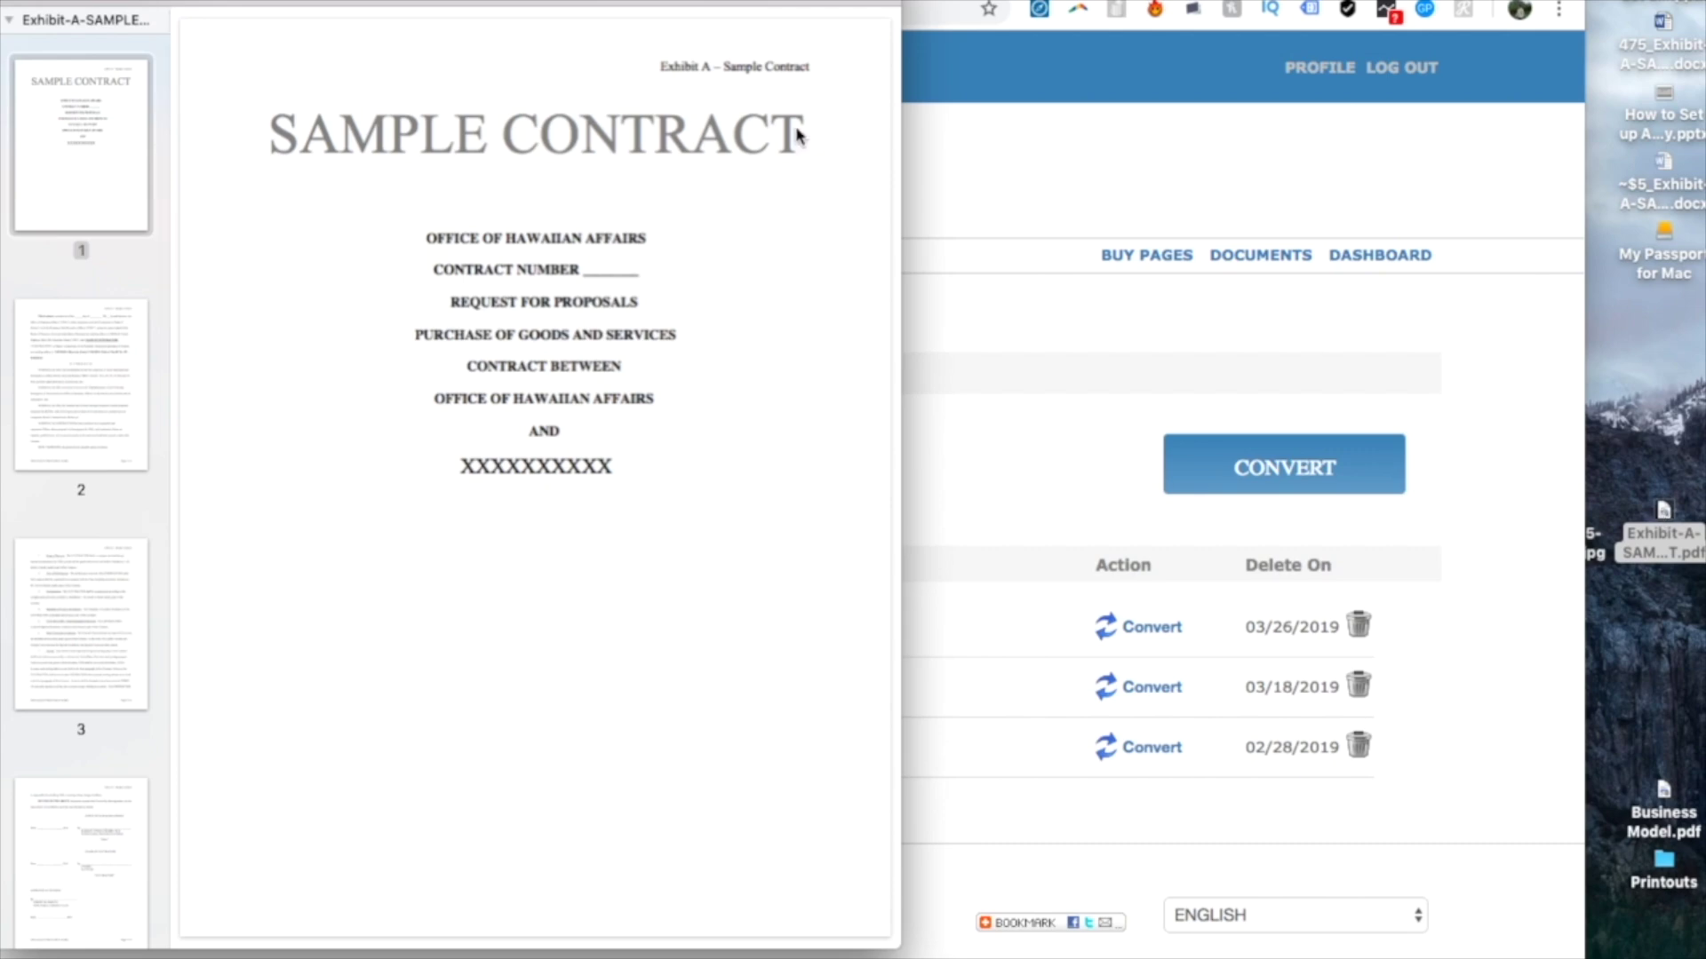
left_click_drag(471, 4, 1320, 8)
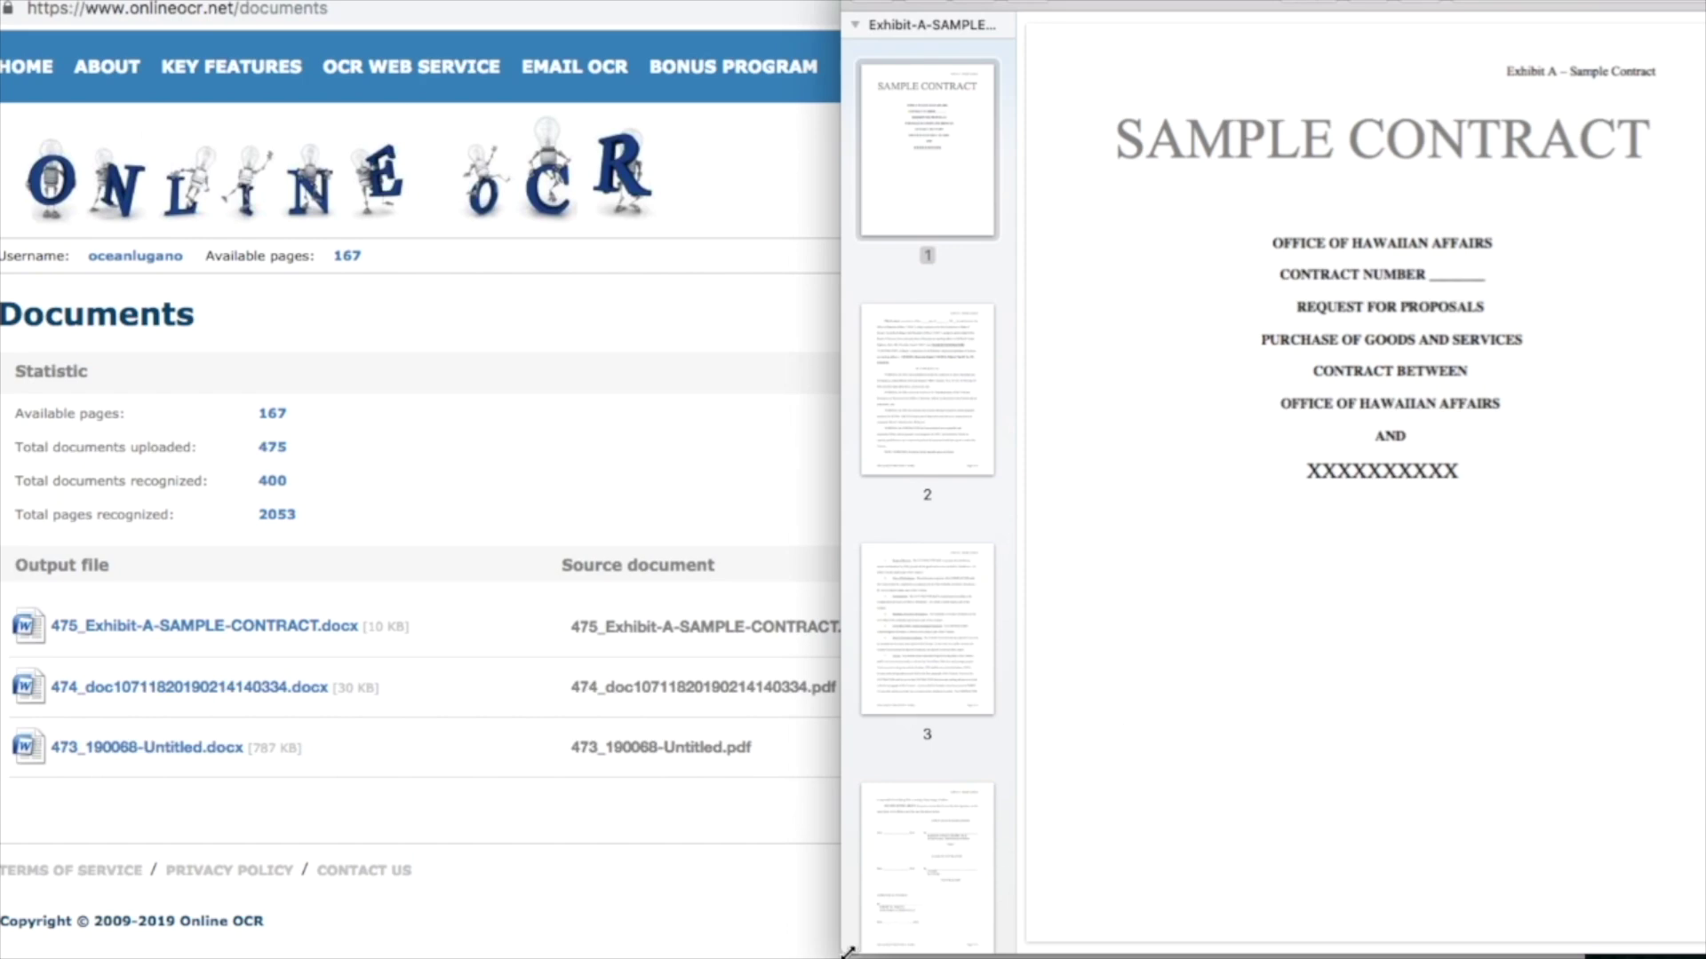
left_click_drag(849, 952, 829, 954)
scroll(1146, 265, "down", 3)
key("super+Tab")
key("super+Tab")
key("super+Tab")
left_click_drag(915, 2, 773, 1)
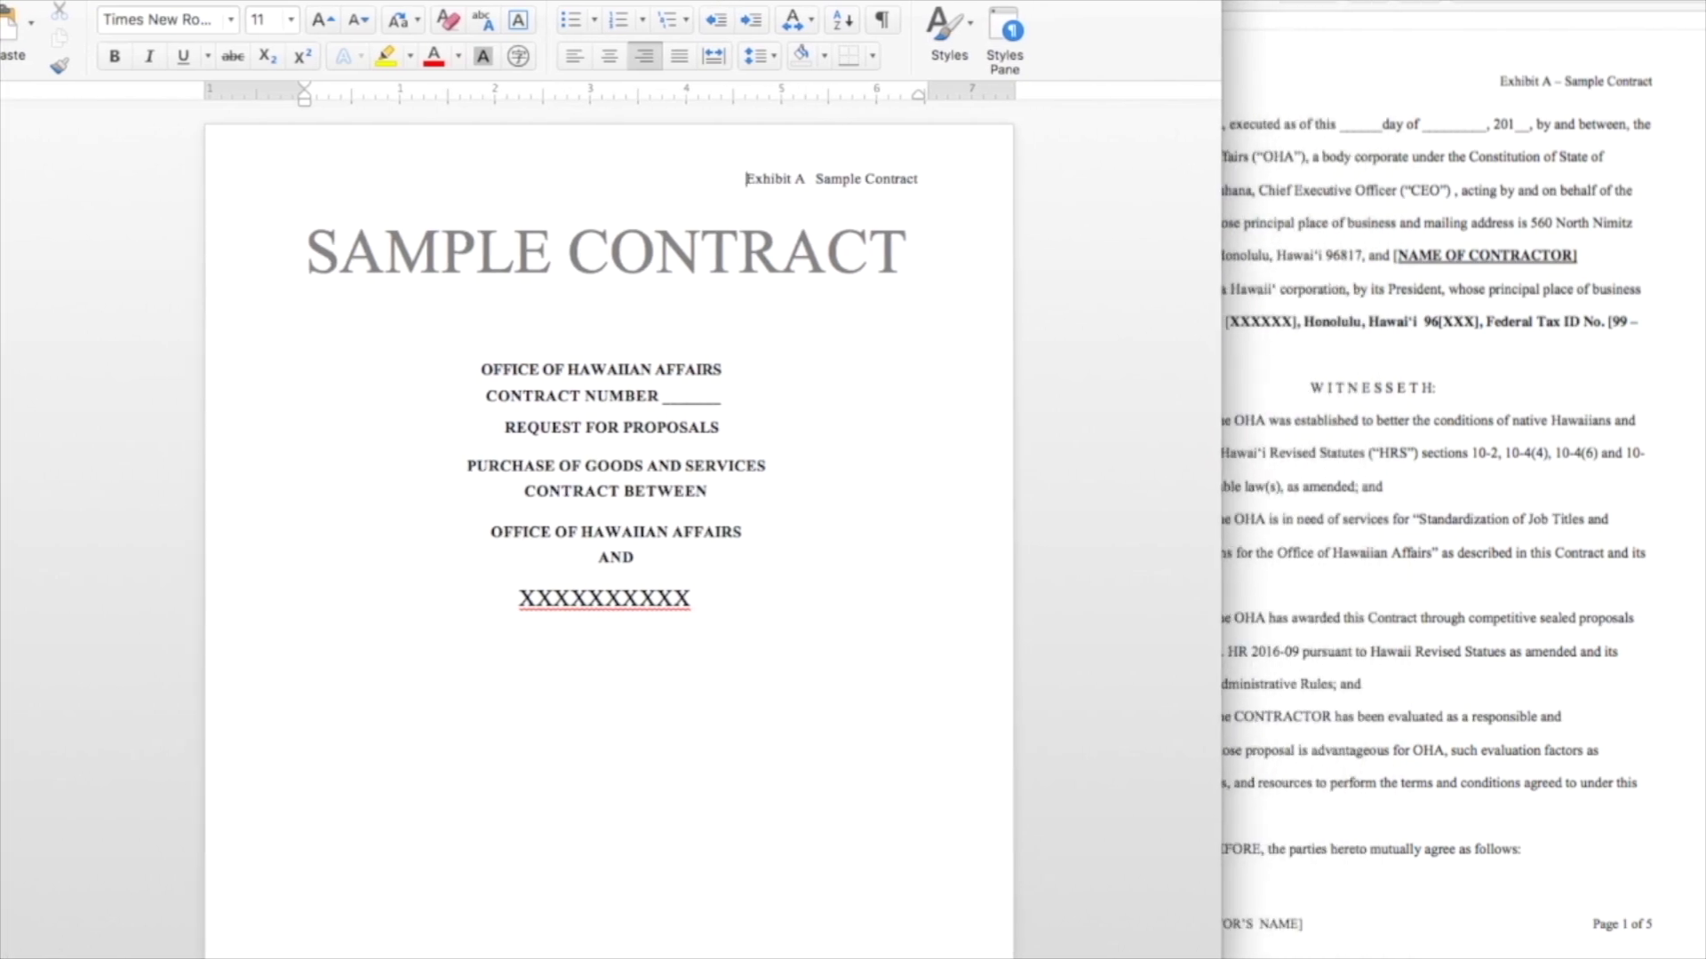
Compare the title page of the converted Word document with the original PDF and check that its text is selectable
left_click(1412, 298)
left_click(930, 178)
left_click(600, 275)
left_click(608, 271)
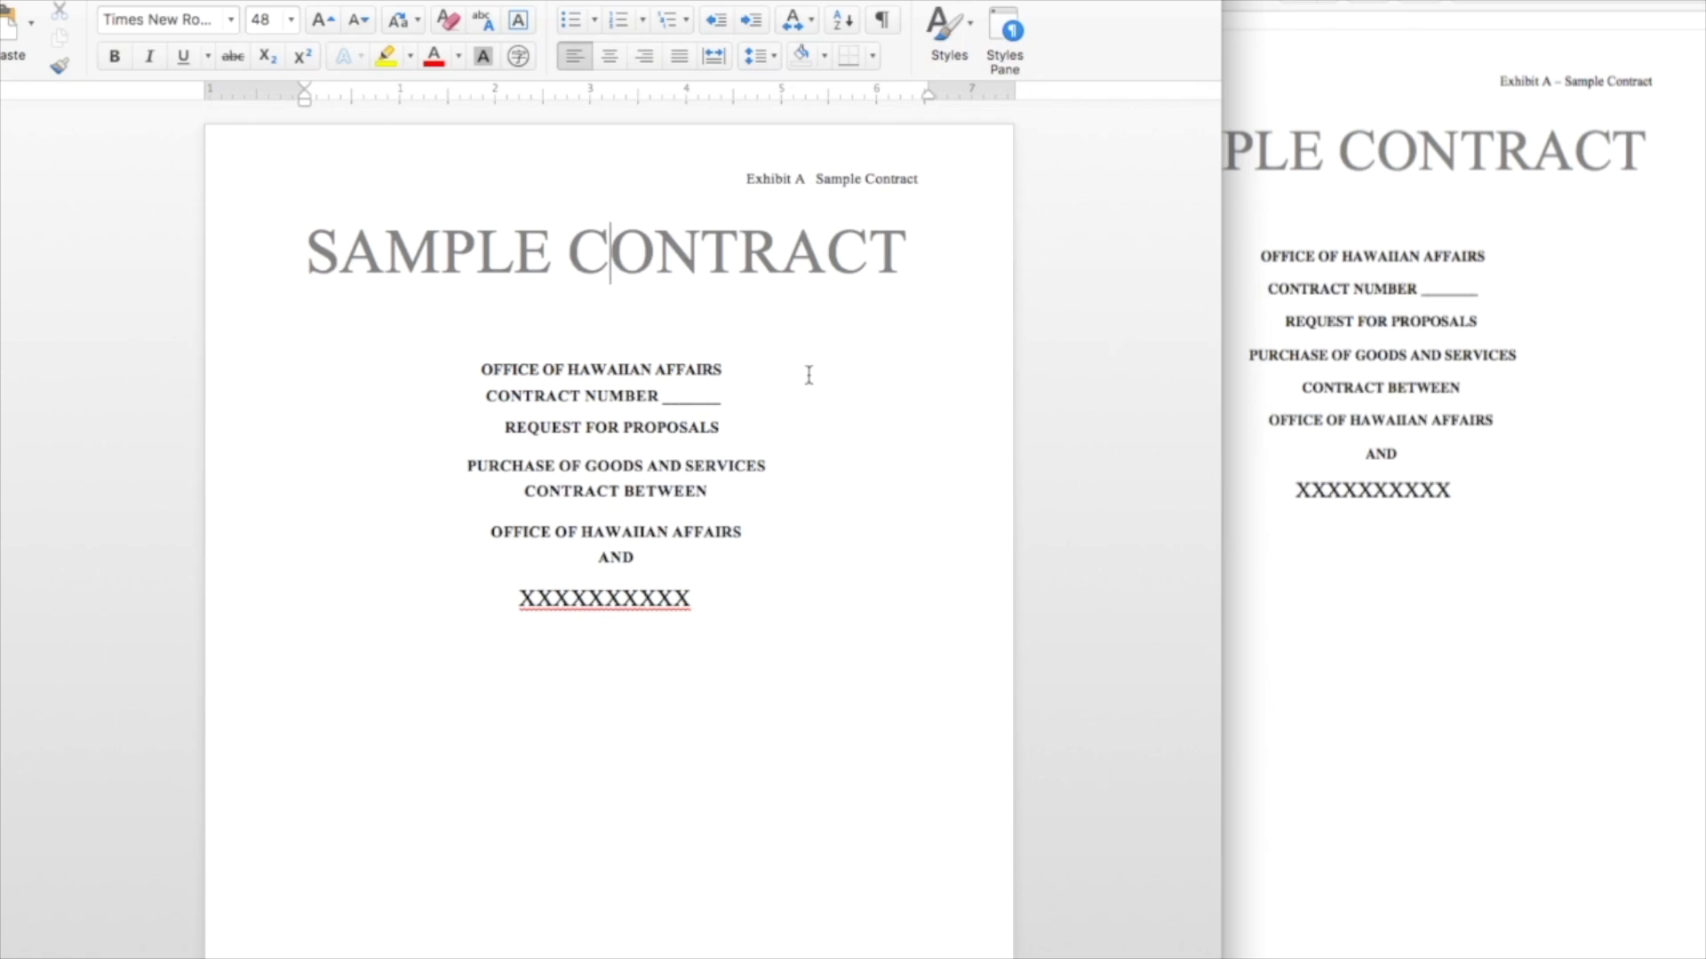
left_click_drag(591, 531, 736, 530)
left_click(705, 558)
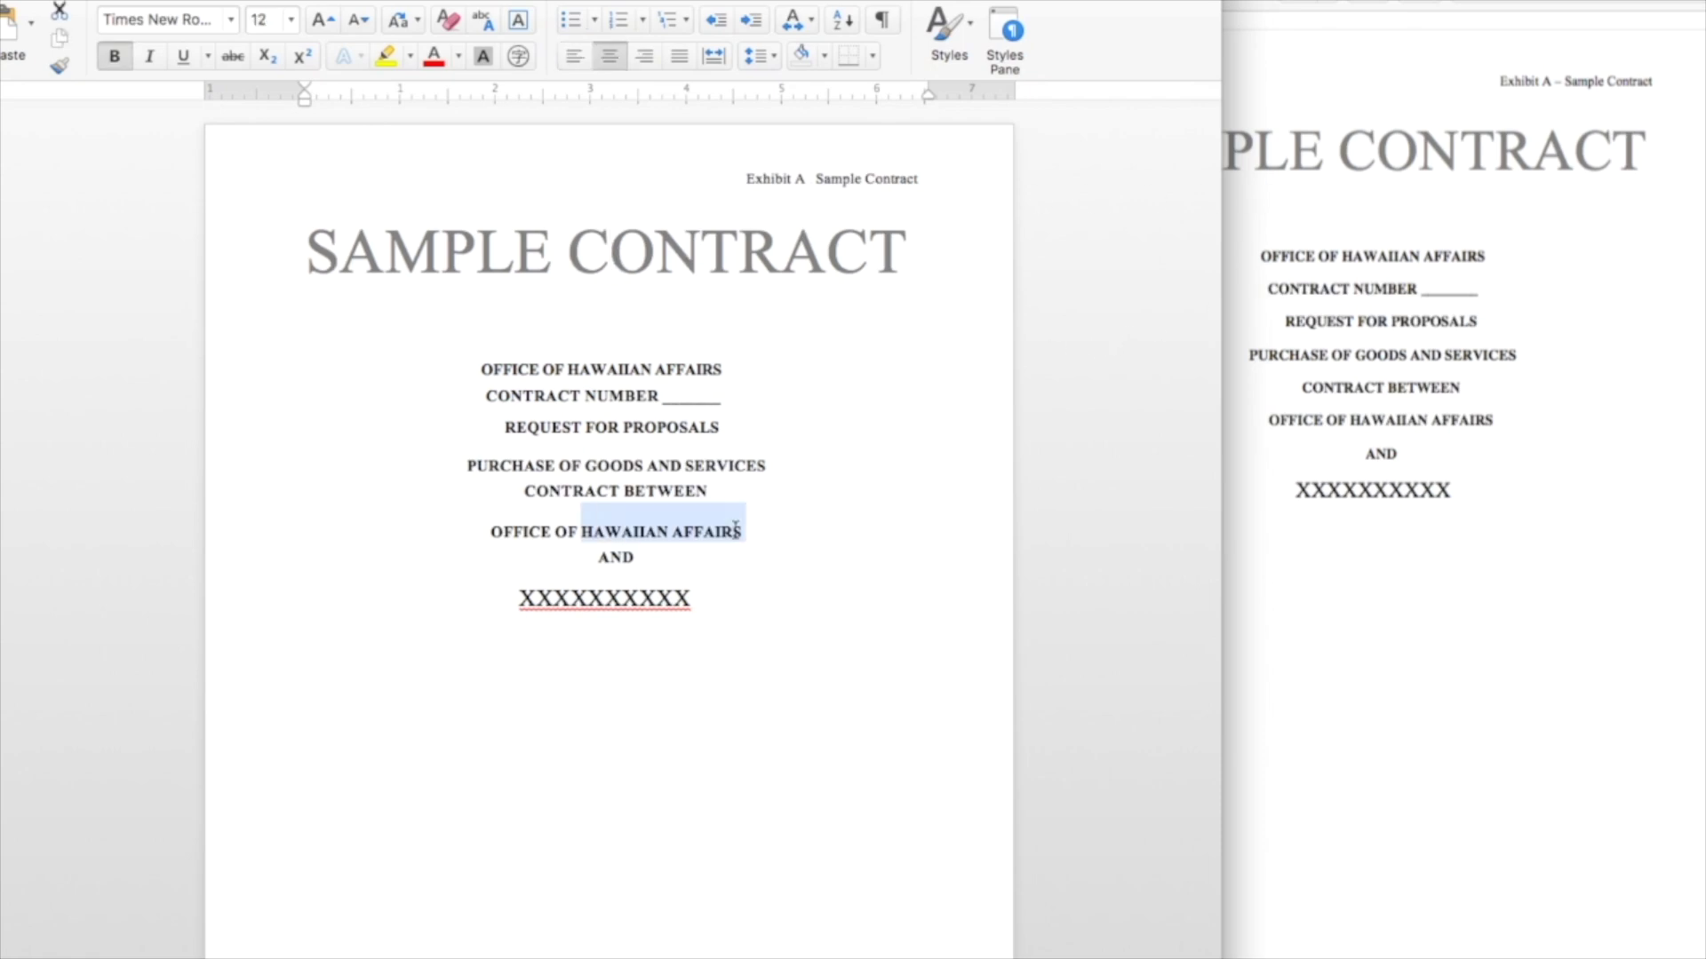
Examine the page beginning "This Contract" in the Word document against the PDF, from the opening paragraph through the WHEREAS clauses
scroll(704, 558, "down", 10)
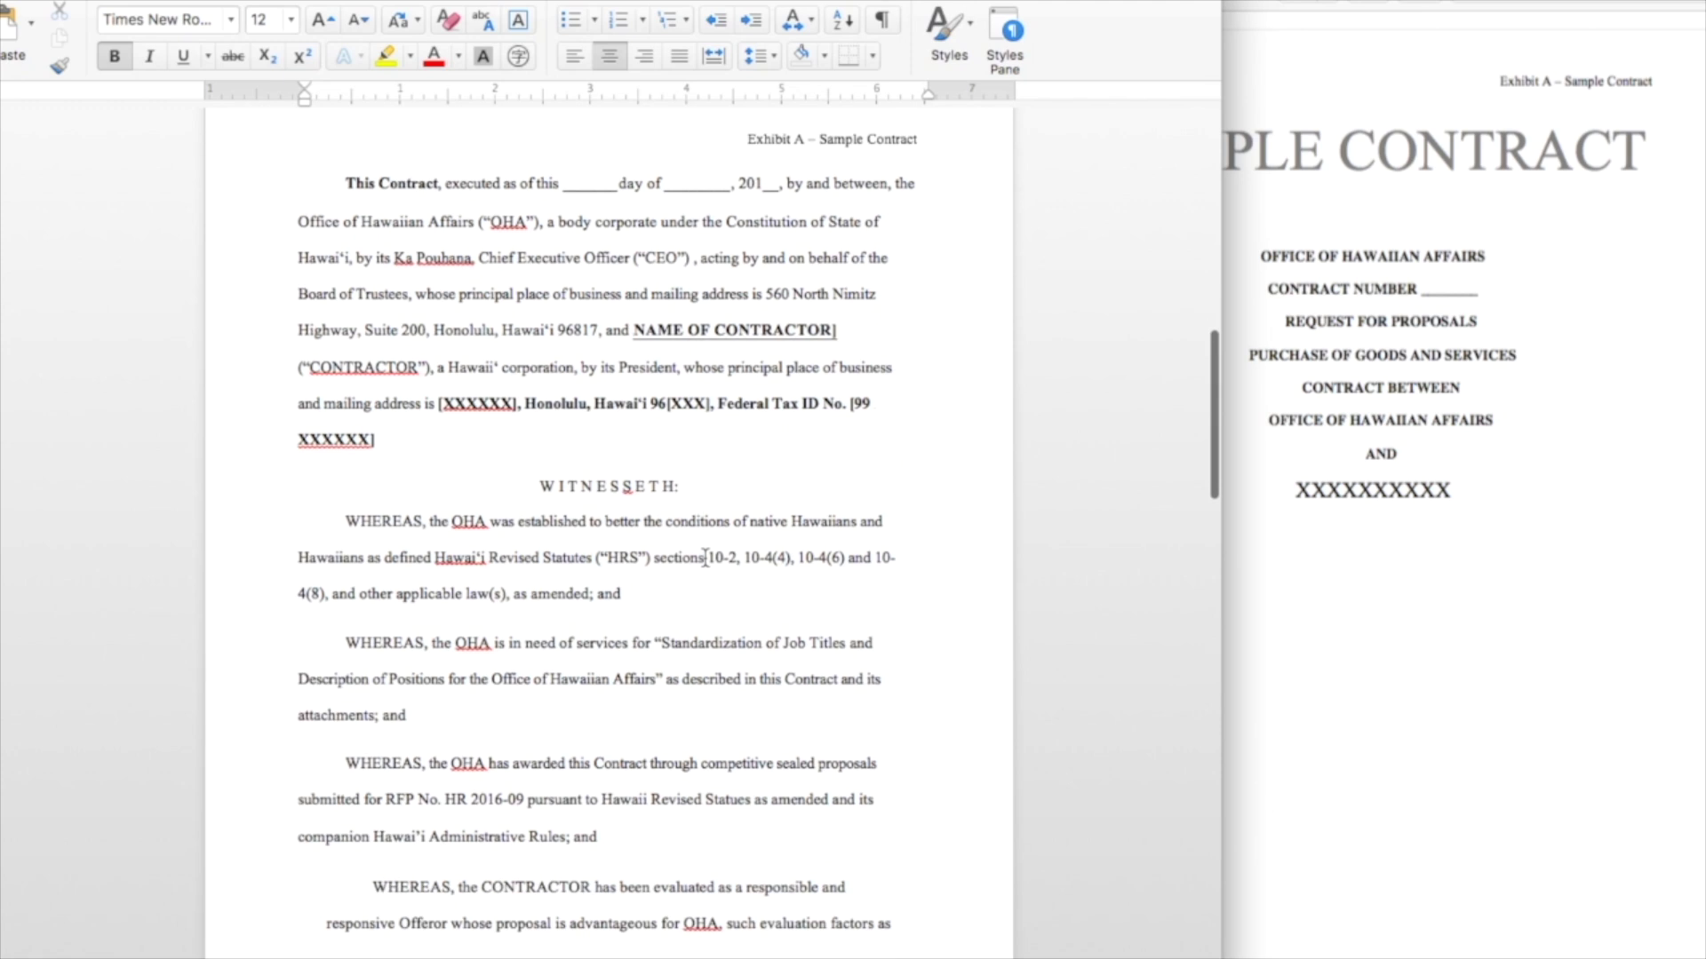
scroll(1419, 364, "down", 5)
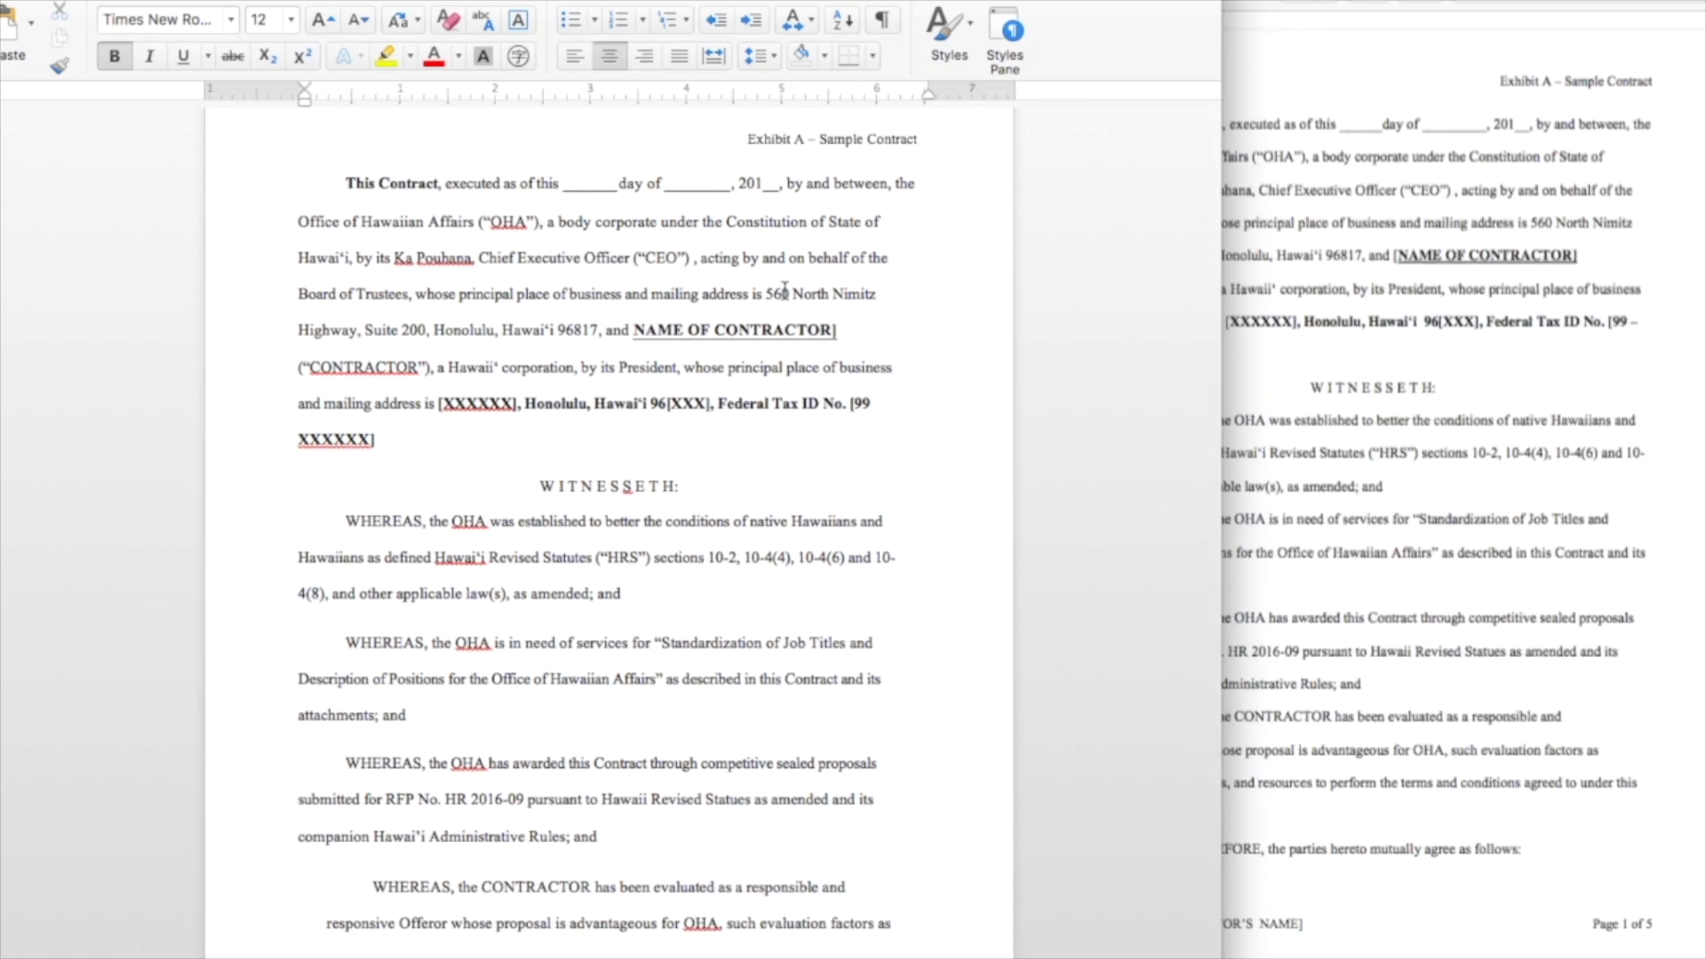
left_click(727, 271)
mouse_move(560, 224)
left_mouse_down()
mouse_move(720, 258)
mouse_move(746, 526)
mouse_move(732, 568)
left_mouse_up()
left_click(732, 568)
scroll(498, 622, "down", 3)
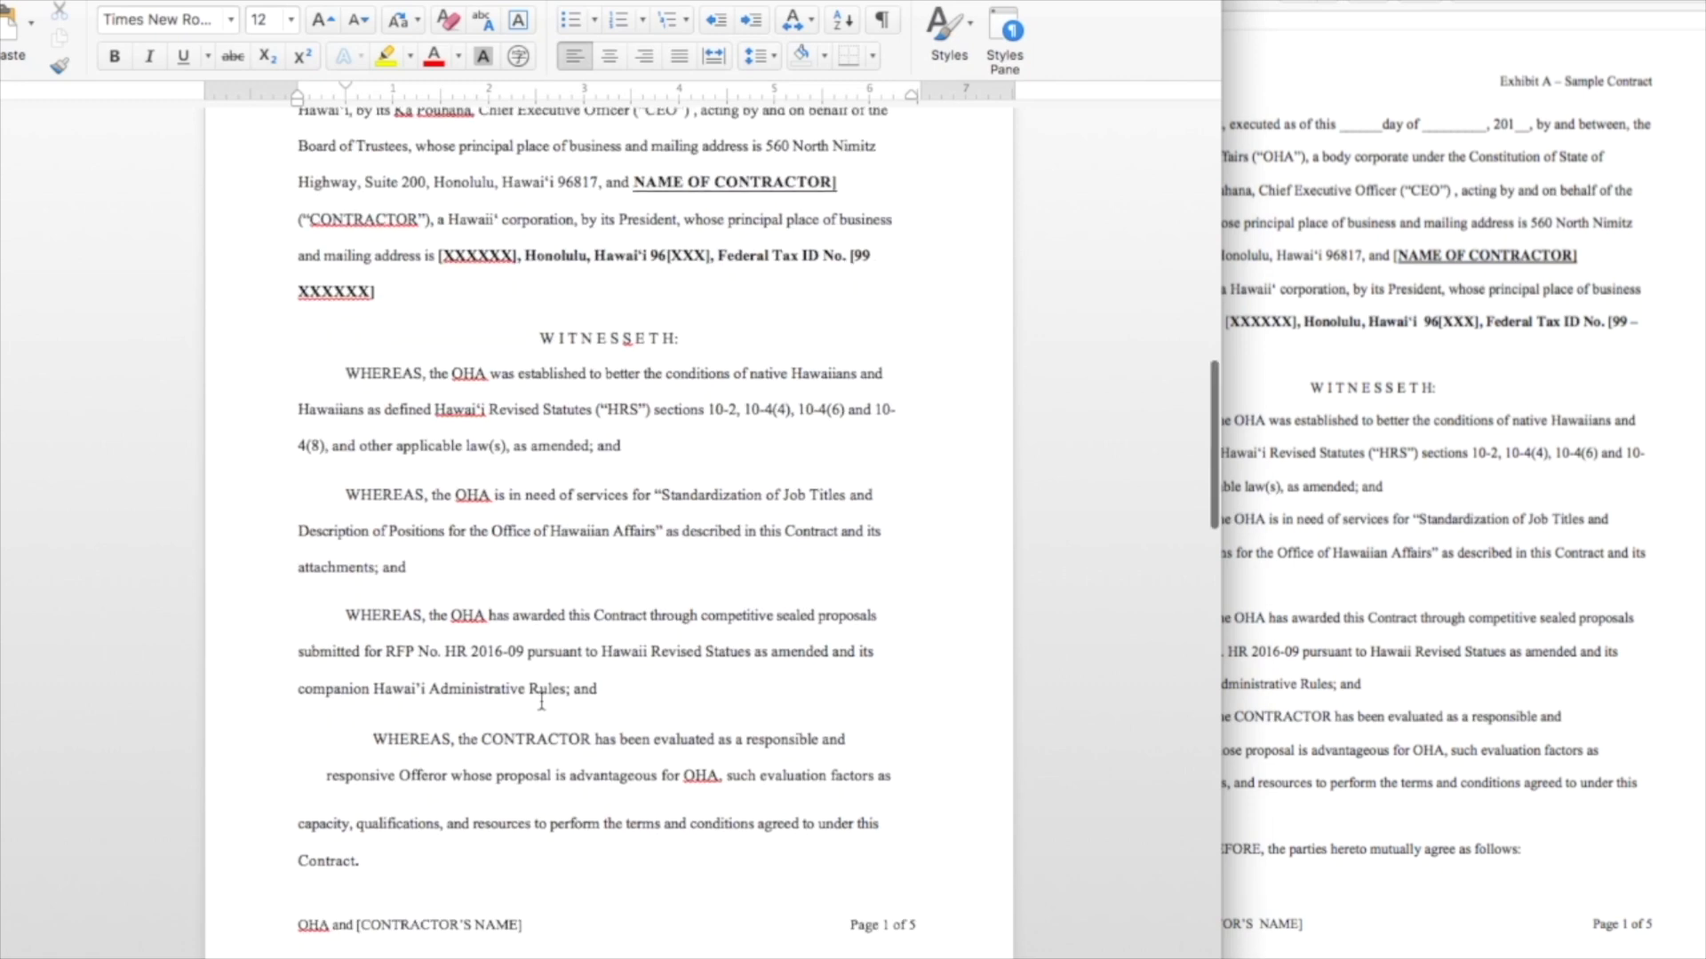
scroll(541, 701, "up", 1)
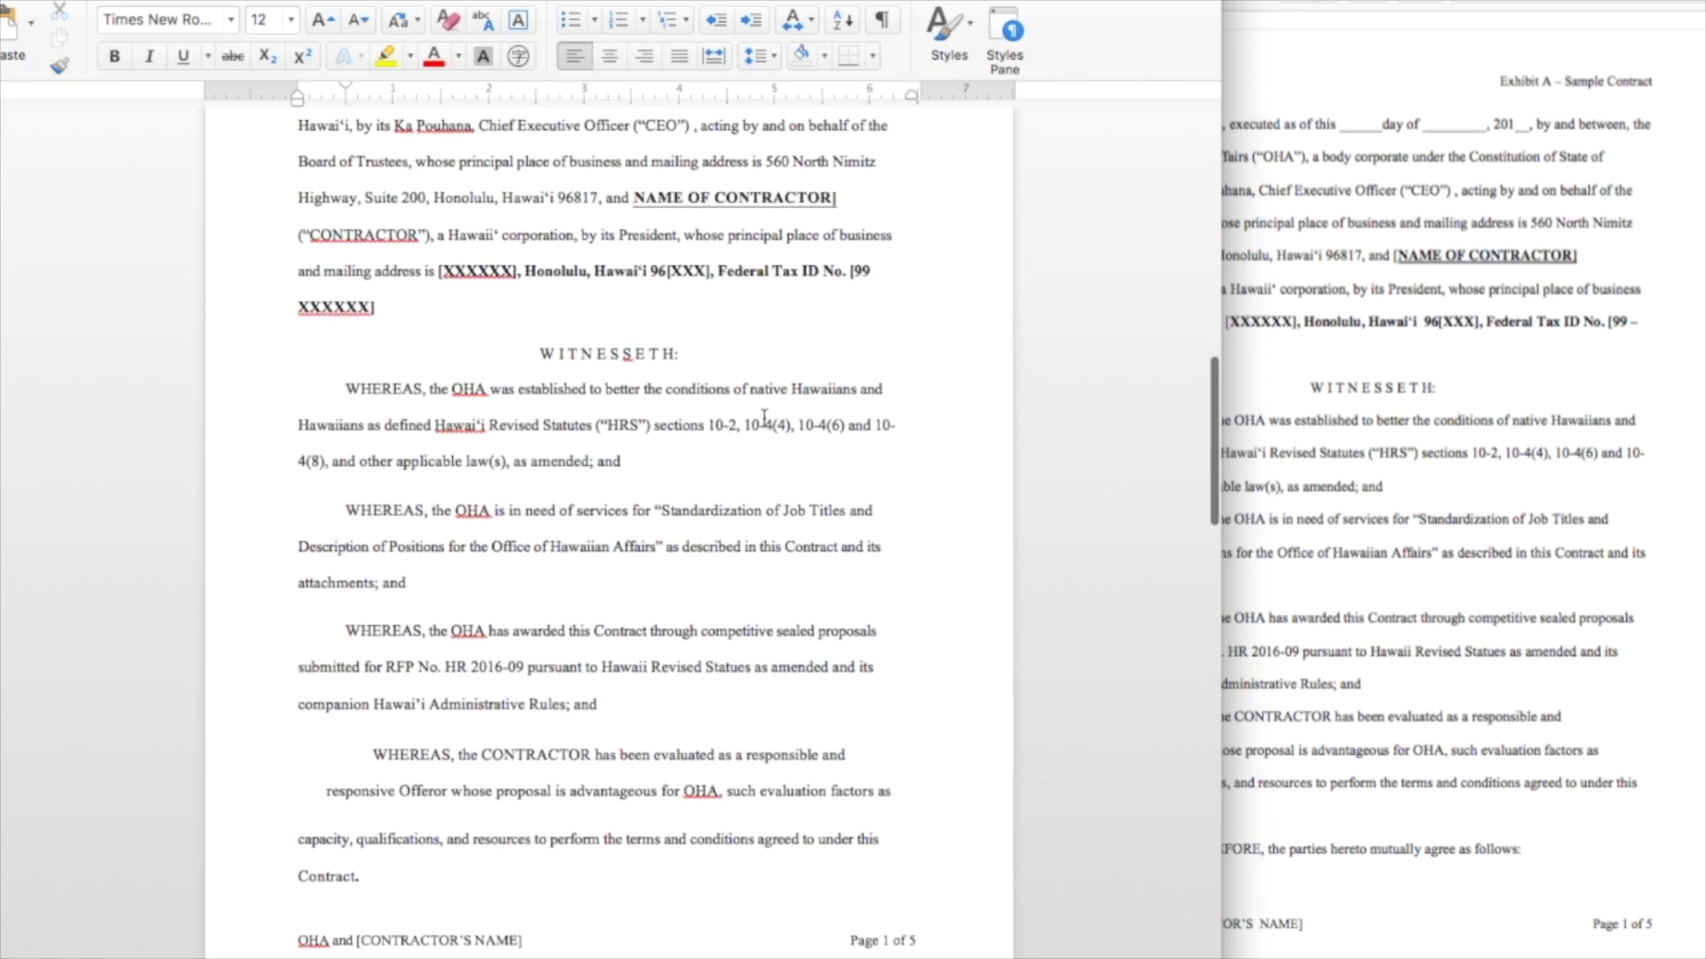
scroll(734, 345, "up", 2)
scroll(731, 345, "down", 6)
scroll(732, 345, "down", 7)
Compare where the line "NOW, THEREFORE, the parties hereto mutually agree as follows:" falls in the Word document with the PDF
left_click(1489, 384)
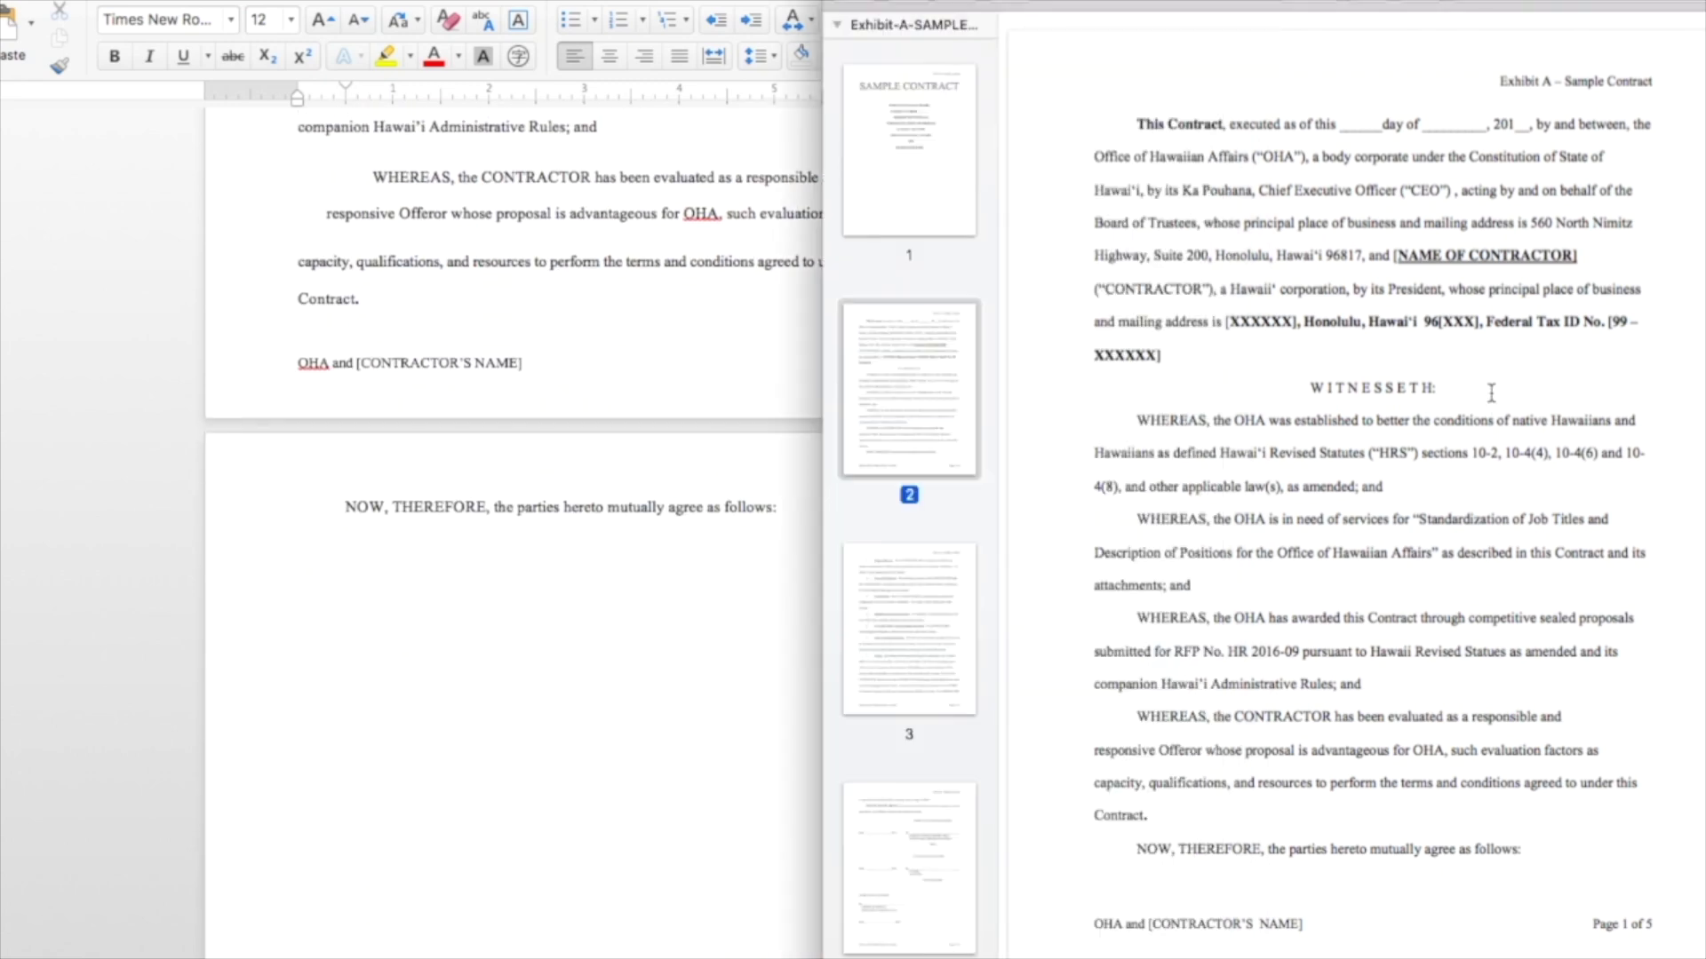
scroll(1492, 391, "down", 5)
scroll(677, 464, "down", 12)
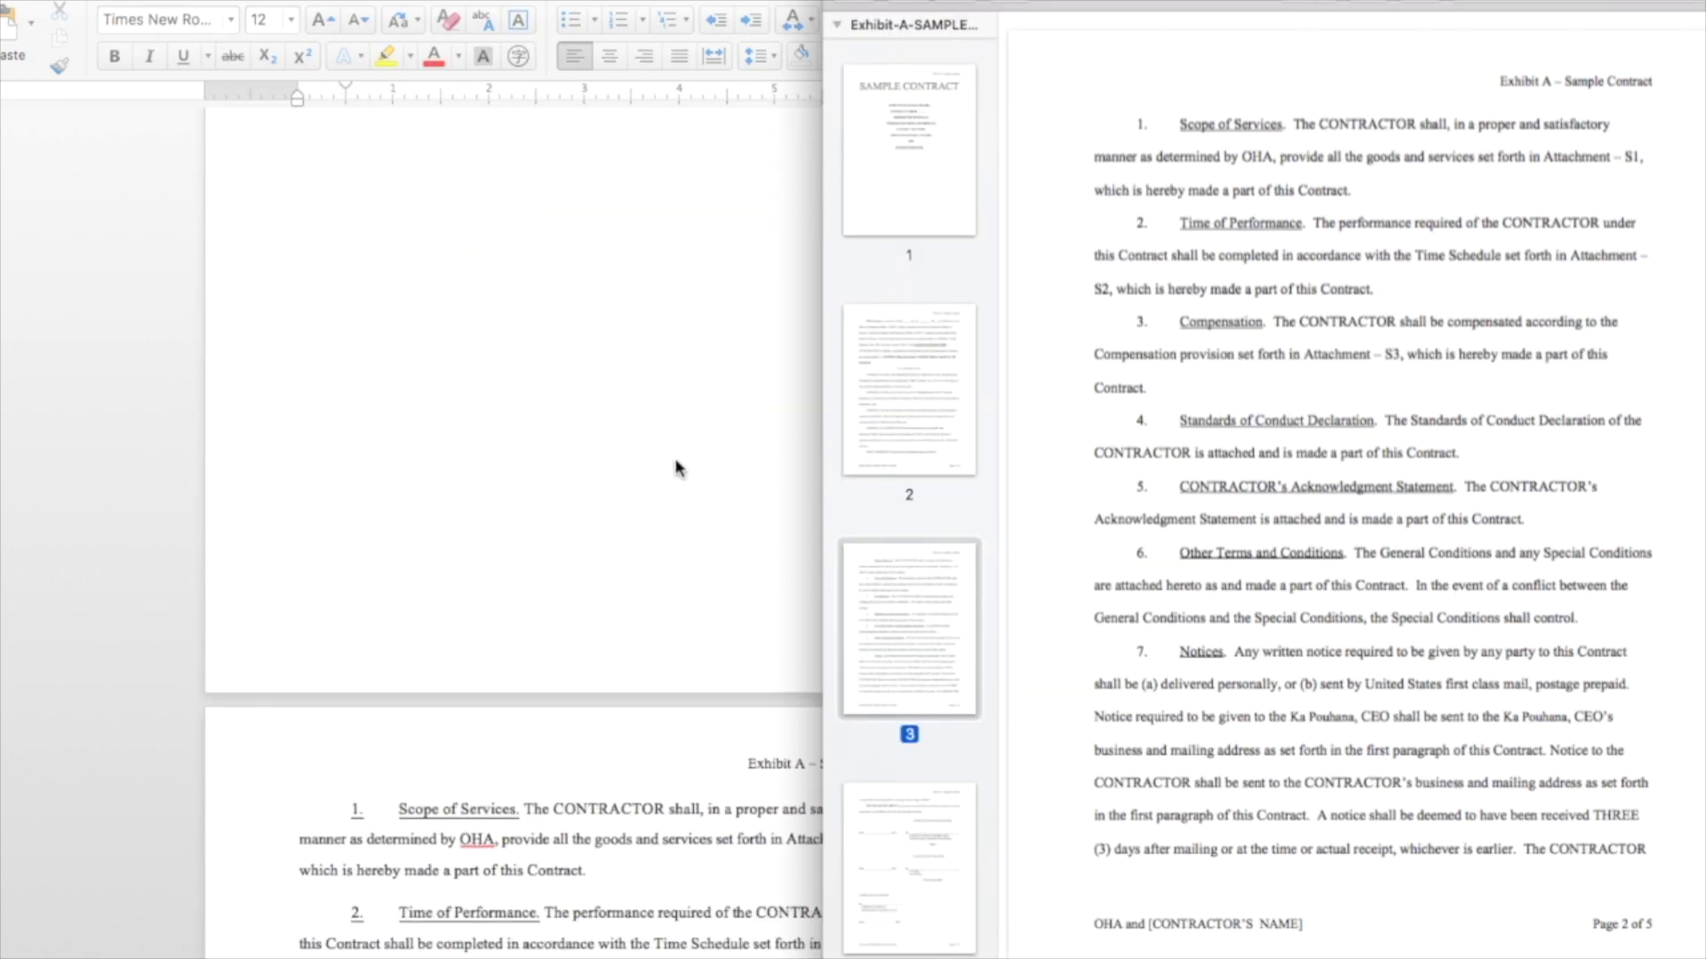
scroll(678, 468, "up", 15)
scroll(675, 462, "down", 2)
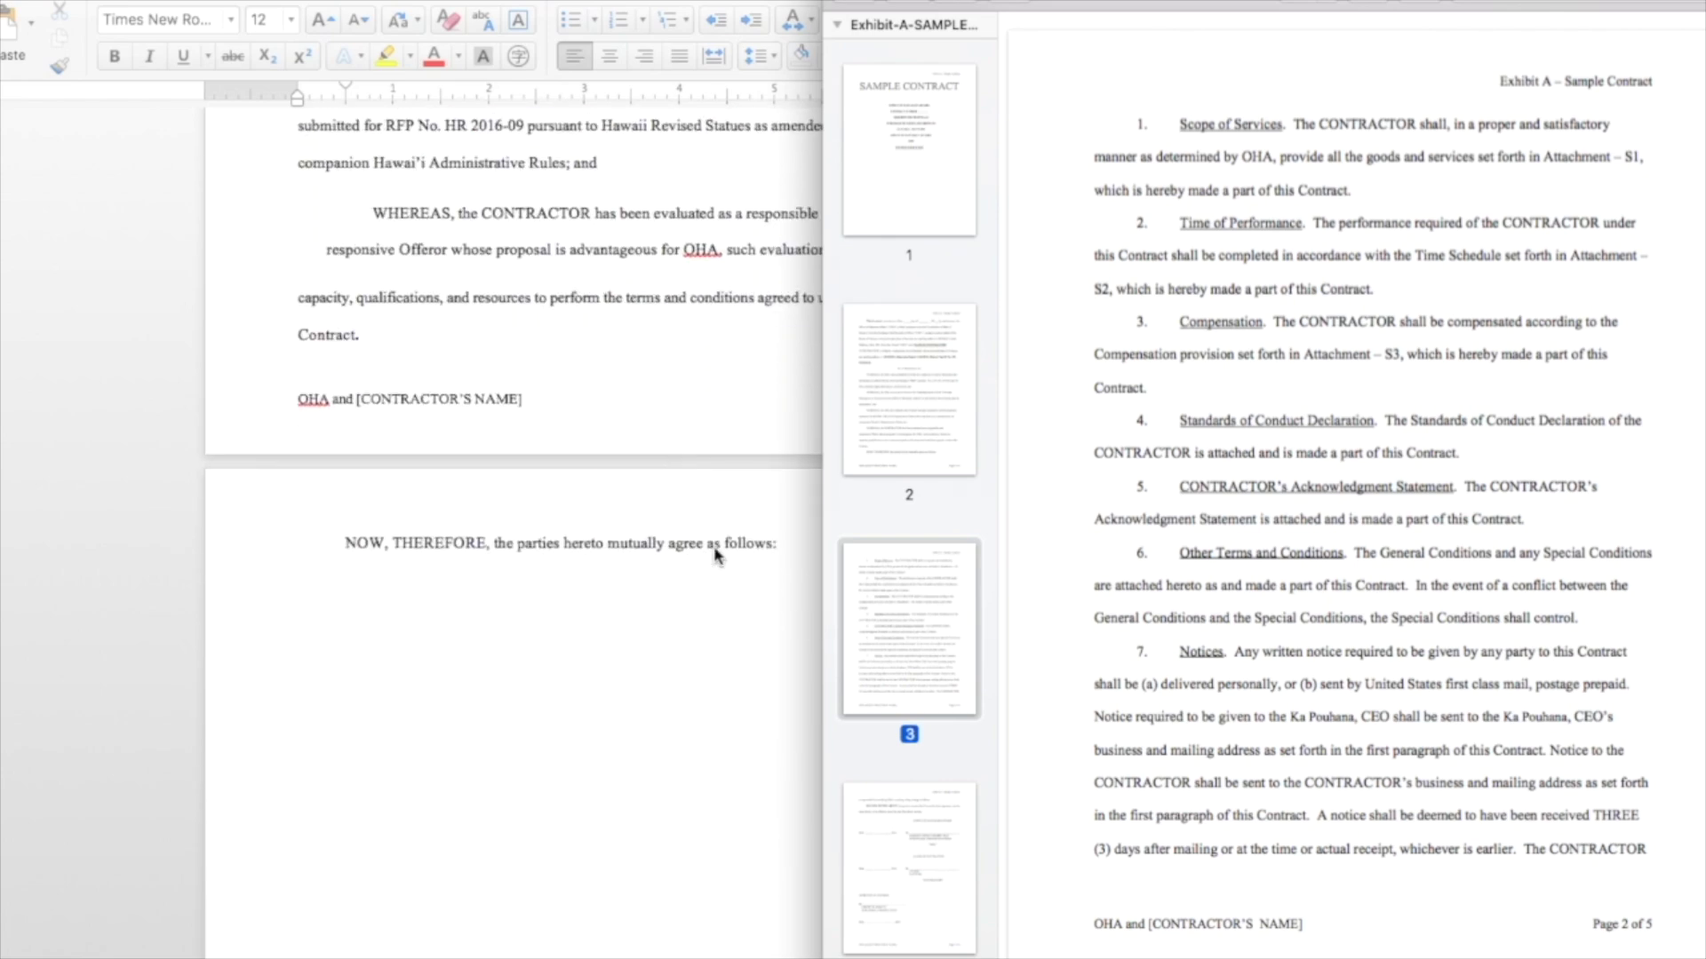
left_click(712, 546)
left_click(816, 542)
scroll(876, 538, "down", 14)
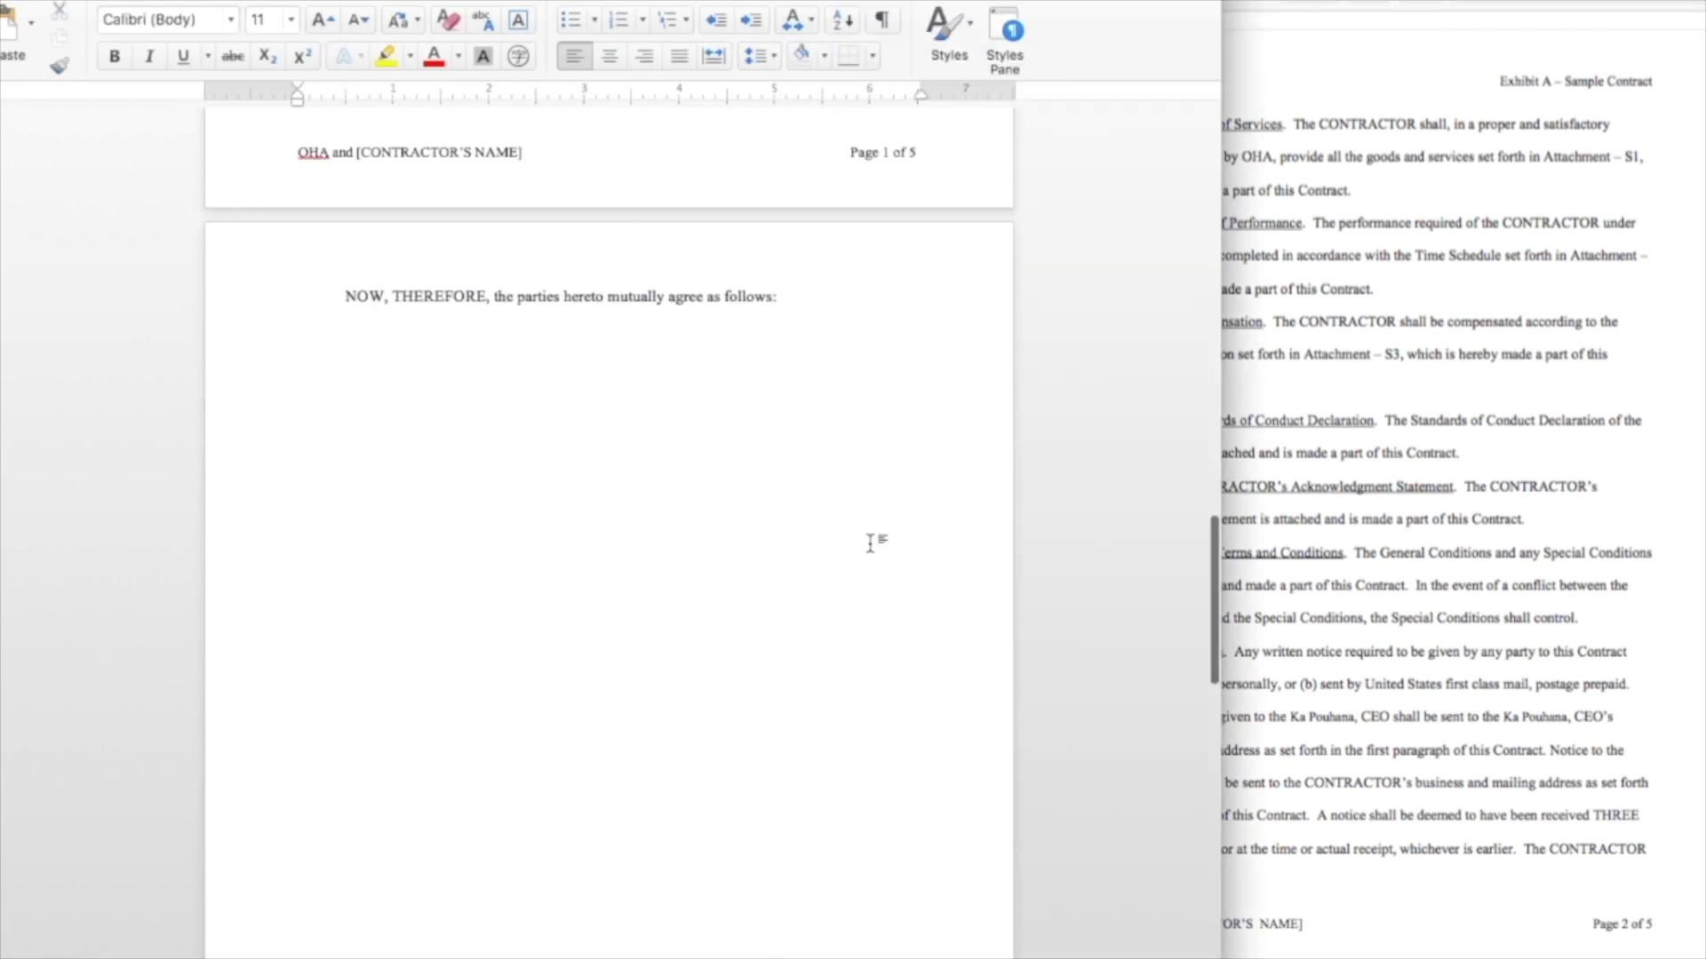
Examine the Word page with clauses 1 to 7, from Scope of Services through Notices, against the PDF
scroll(870, 543, "down", 8)
scroll(870, 544, "down", 5)
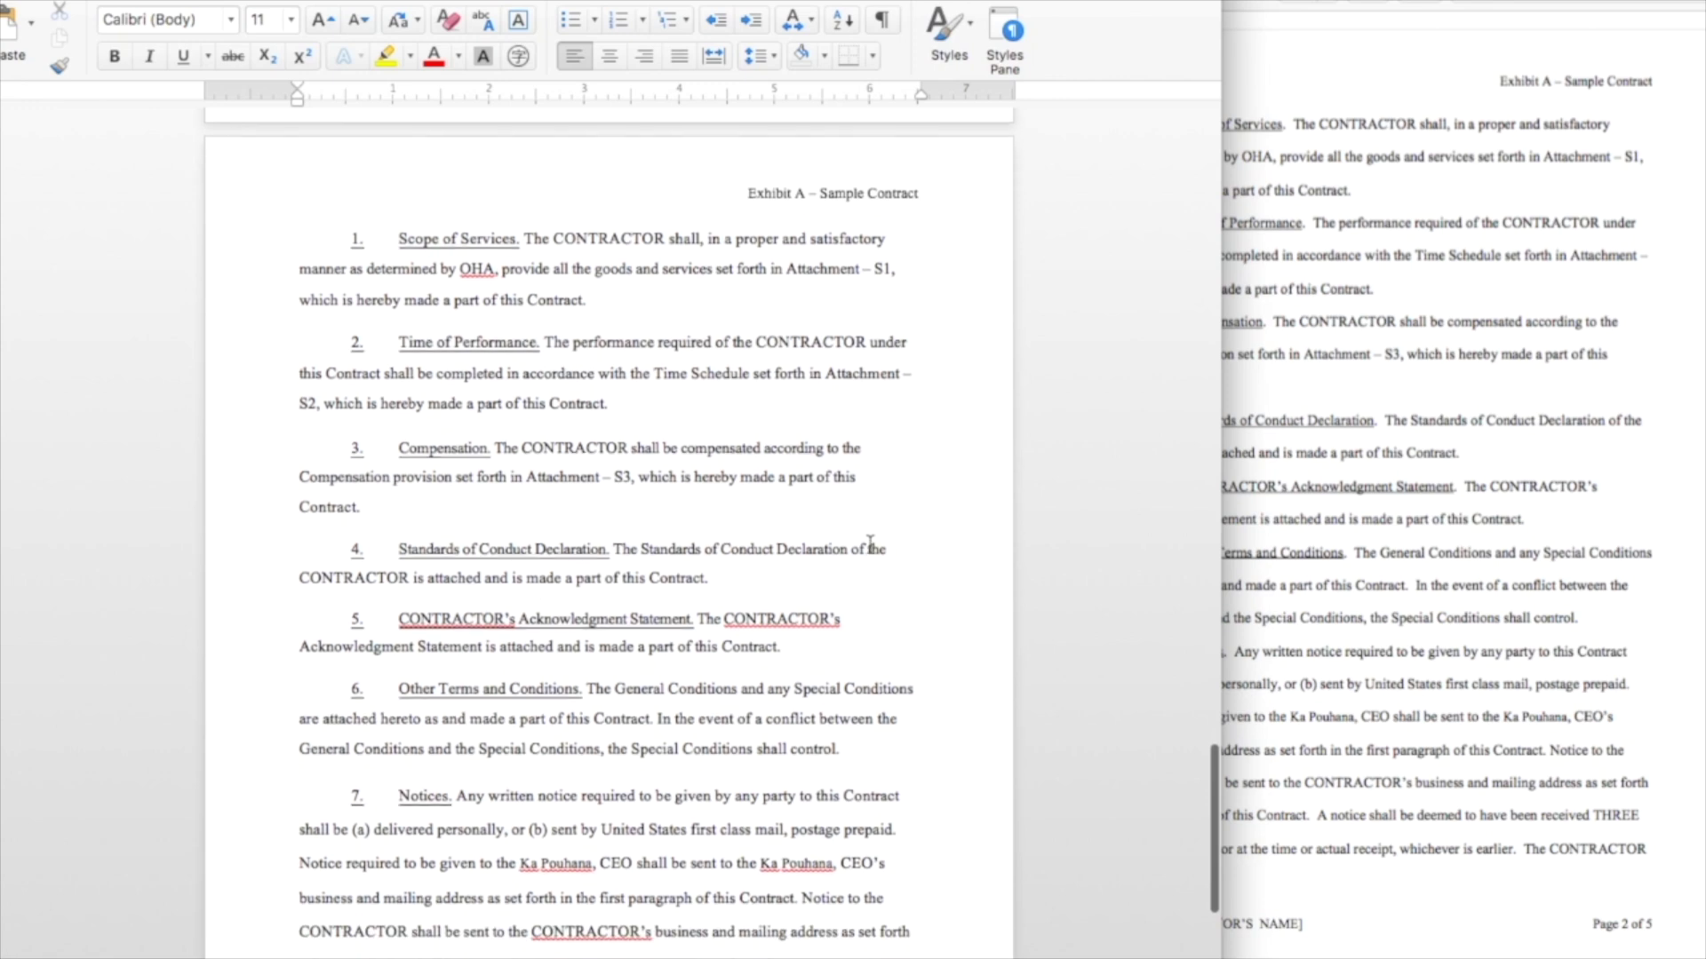
scroll(871, 545, "down", 2)
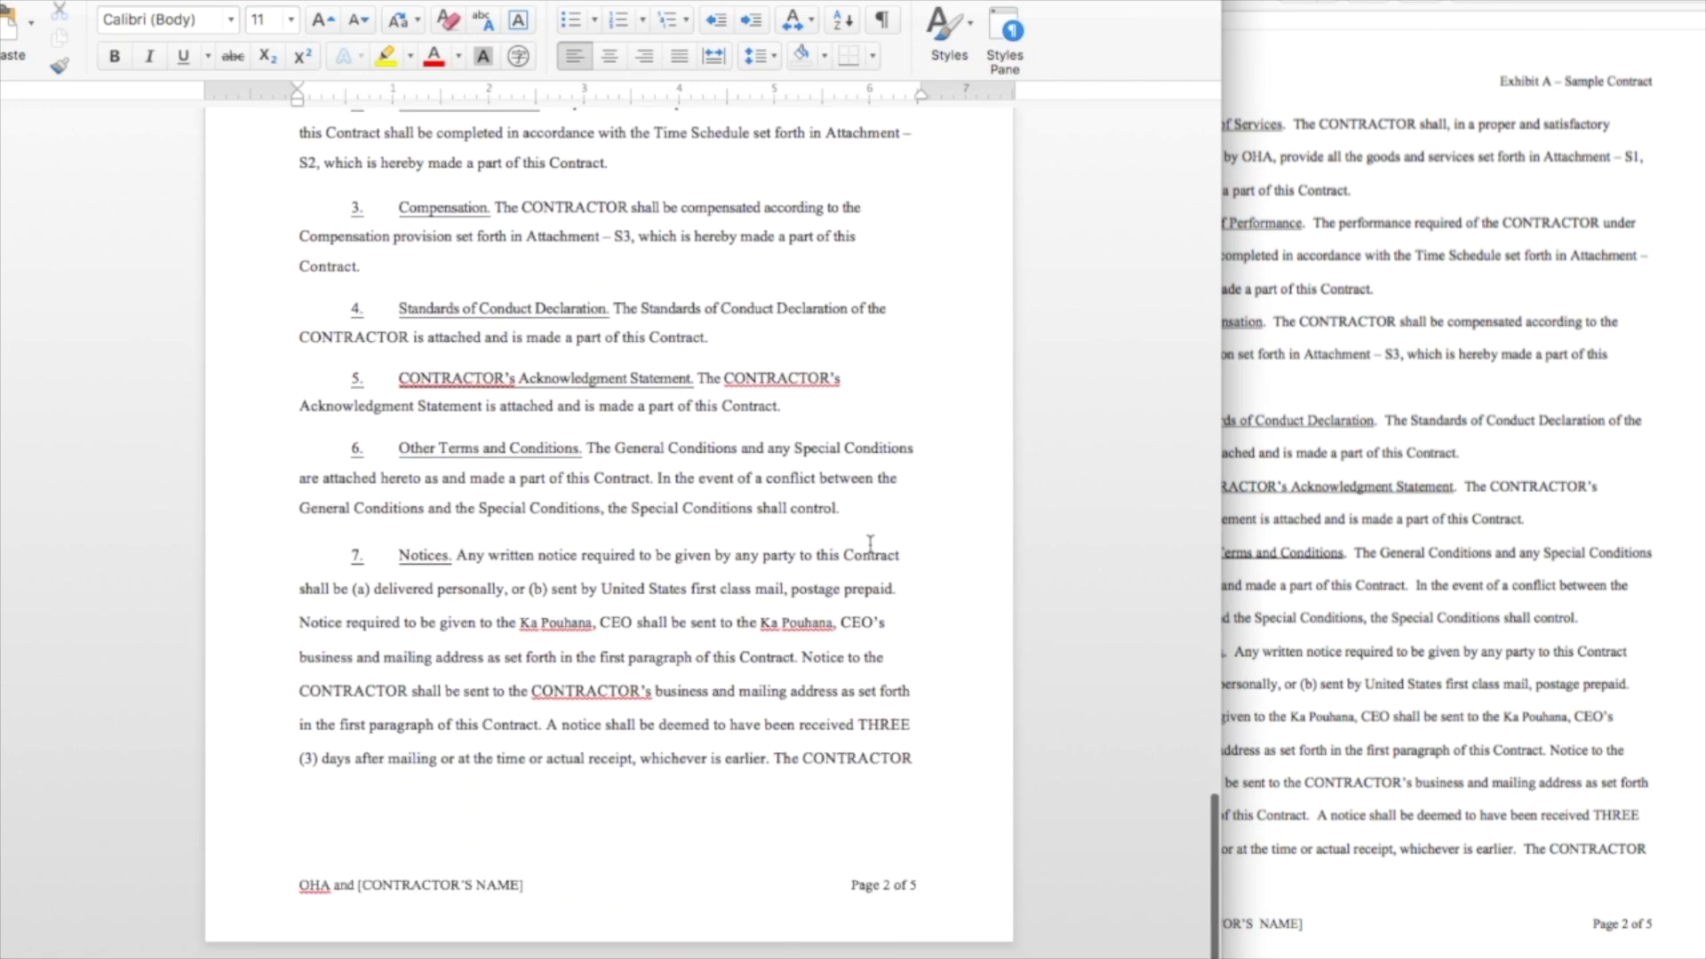
scroll(871, 544, "up", 20)
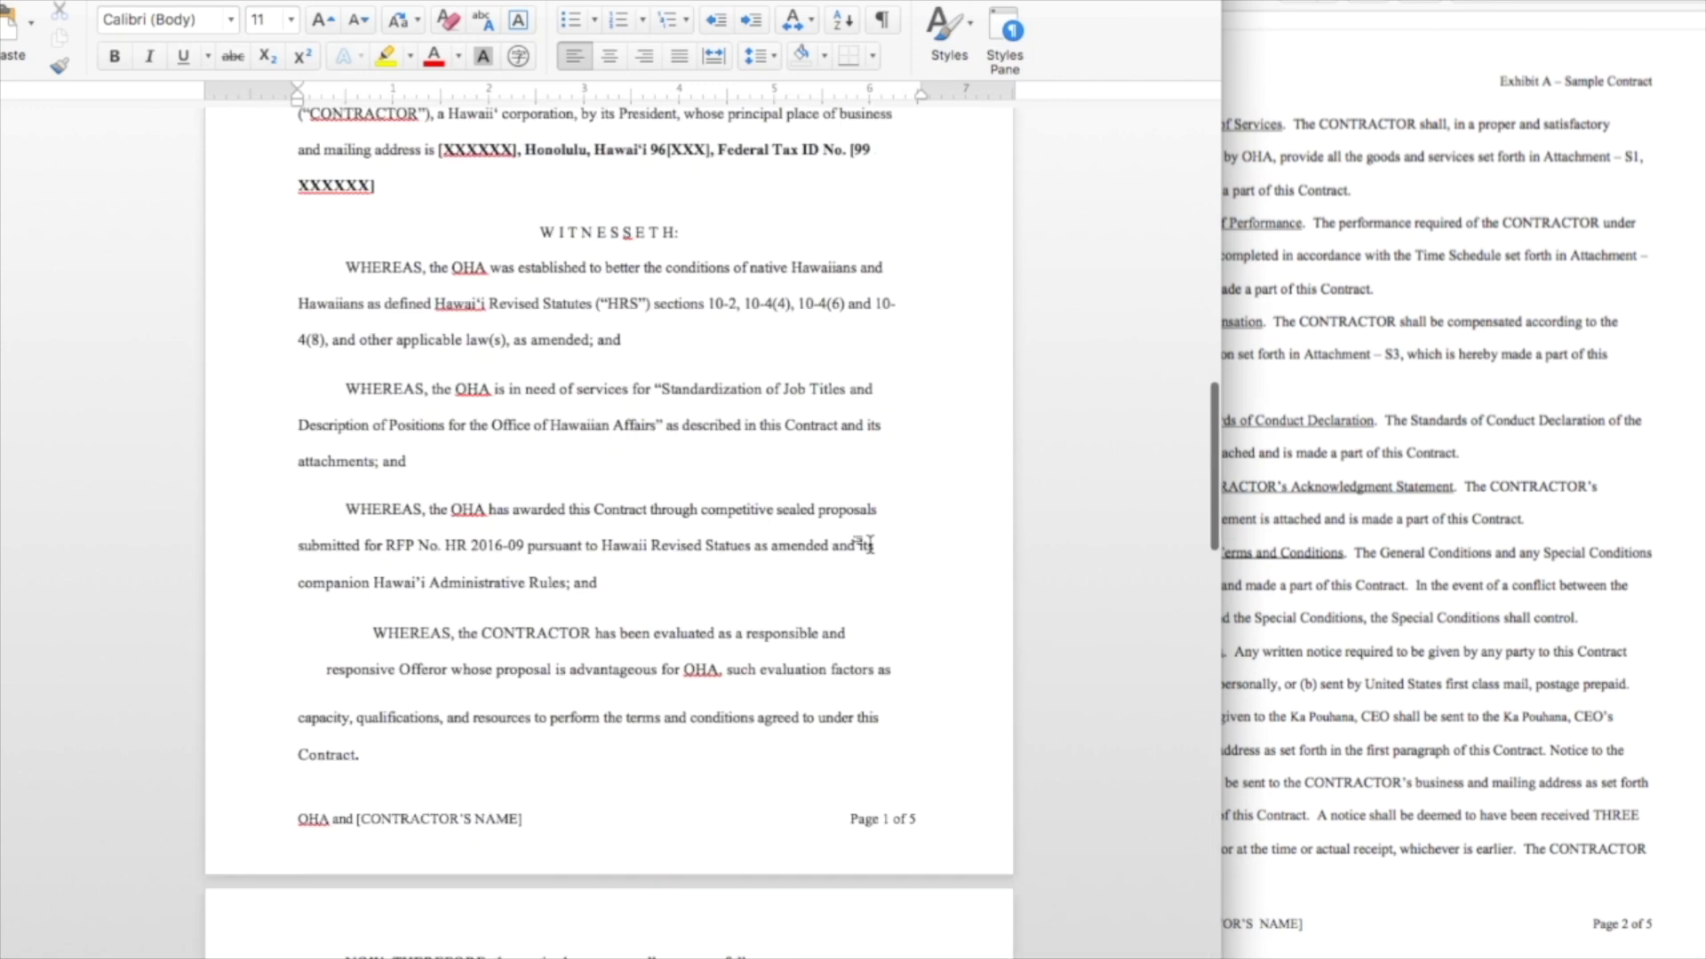
scroll(870, 545, "down", 20)
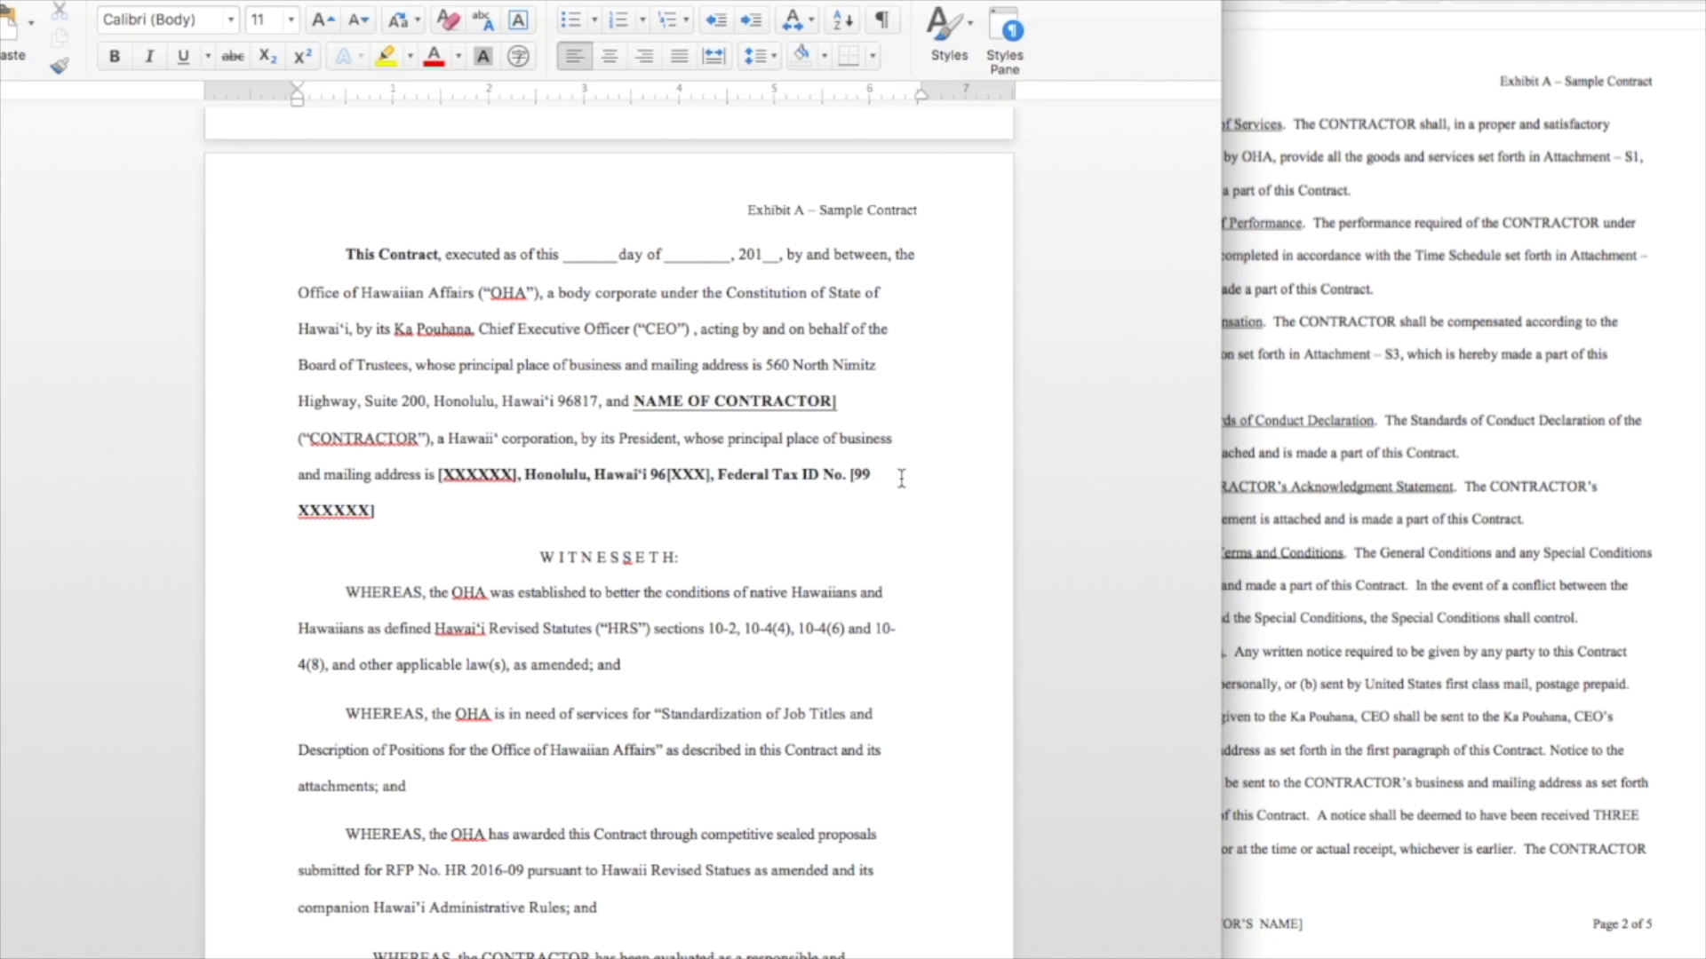
Check that the PDF text is selectable by selecting from Scope of Services into Standards of Conduct Declaration, and clear the selection
left_click(1457, 346)
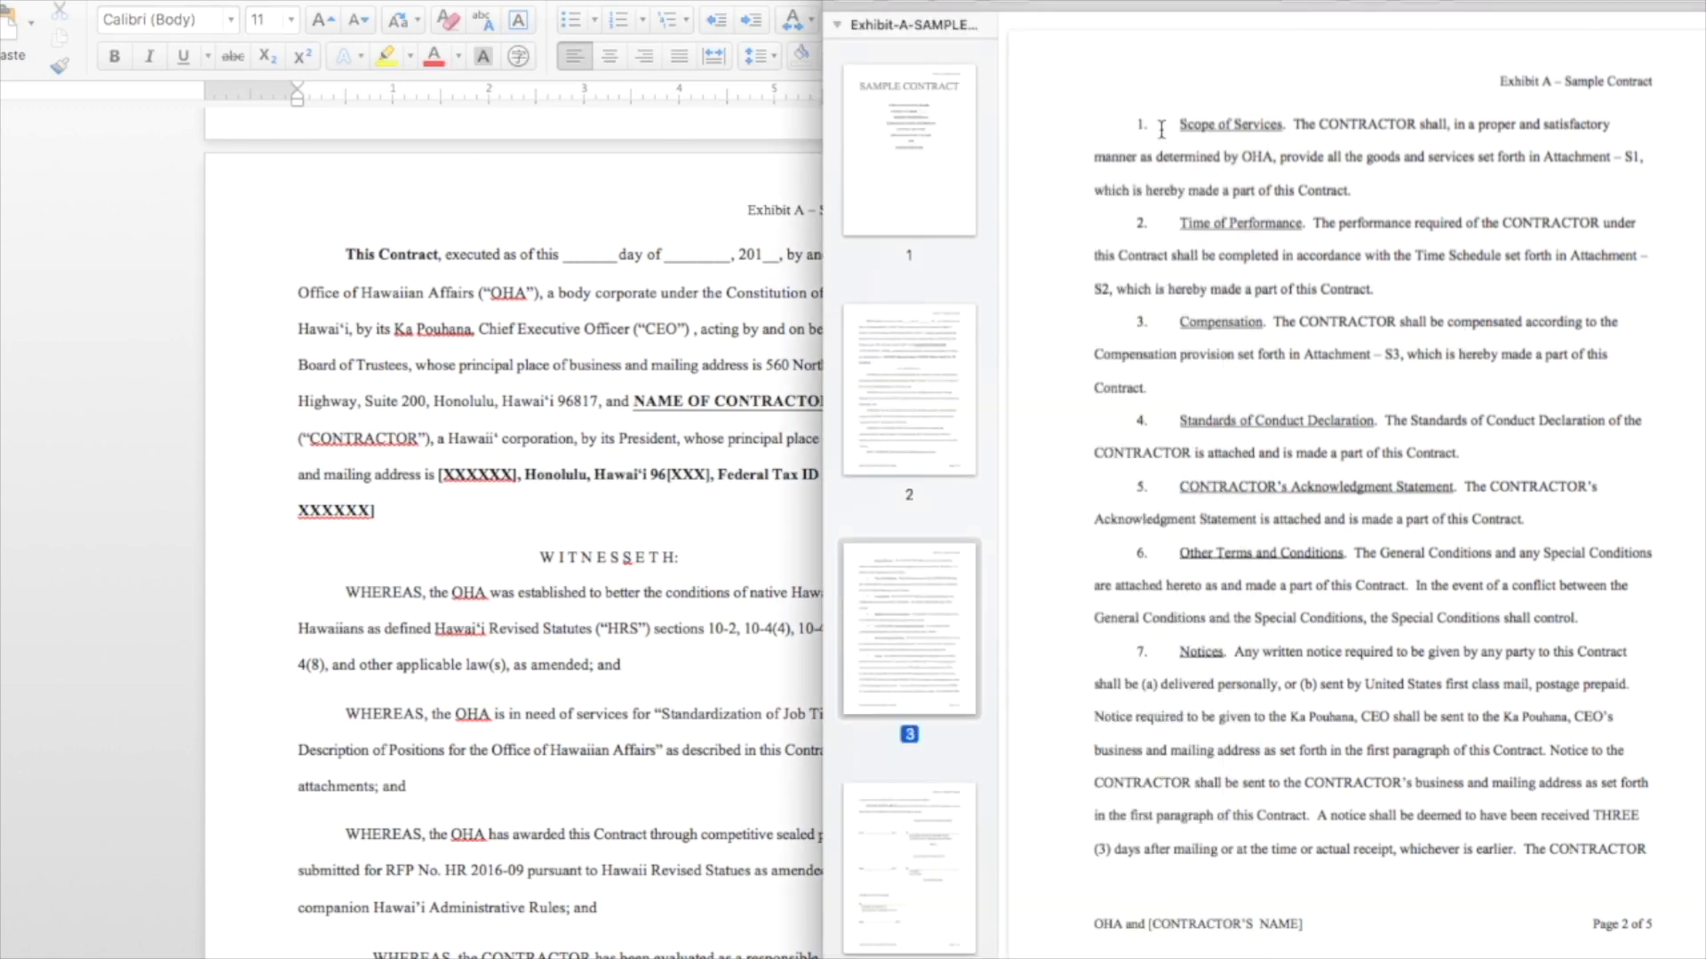
left_click_drag(1161, 130, 1209, 130)
left_click(1299, 178)
left_click_drag(1173, 124, 1344, 469)
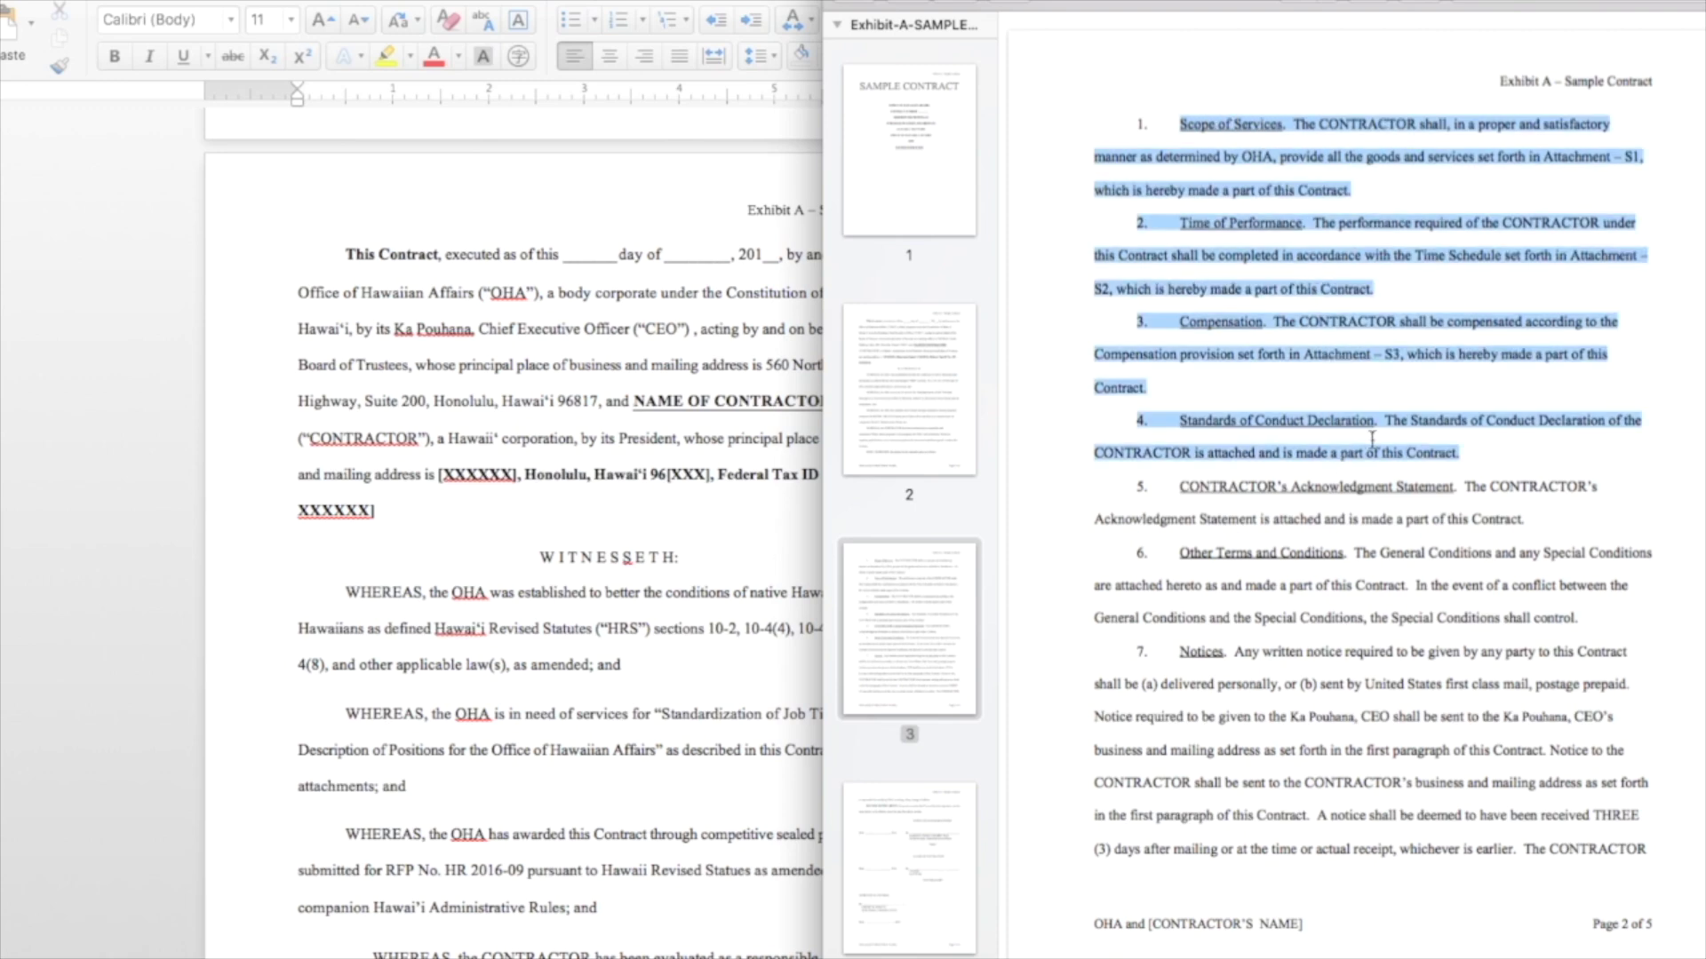
left_click(1470, 452)
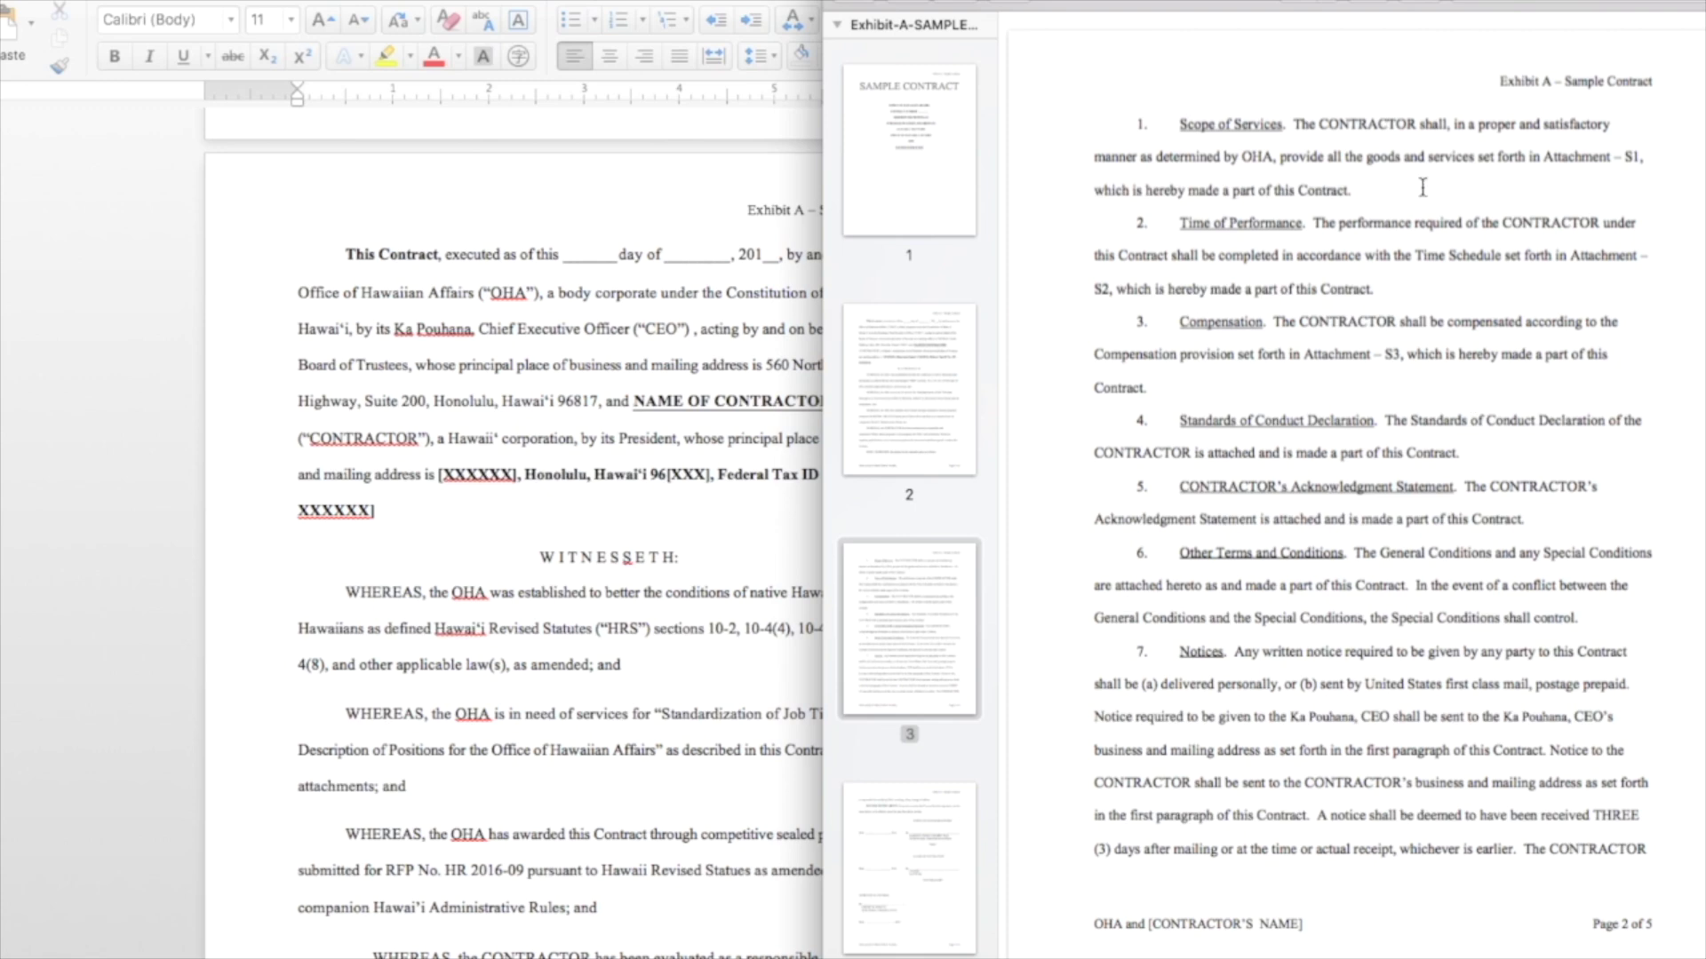
Return the PDF to its title page and review the Word document's numbered clauses, title page and "This Contract" page
left_click(908, 151)
left_click(425, 355)
scroll(425, 354, "down", 10)
scroll(425, 354, "down", 5)
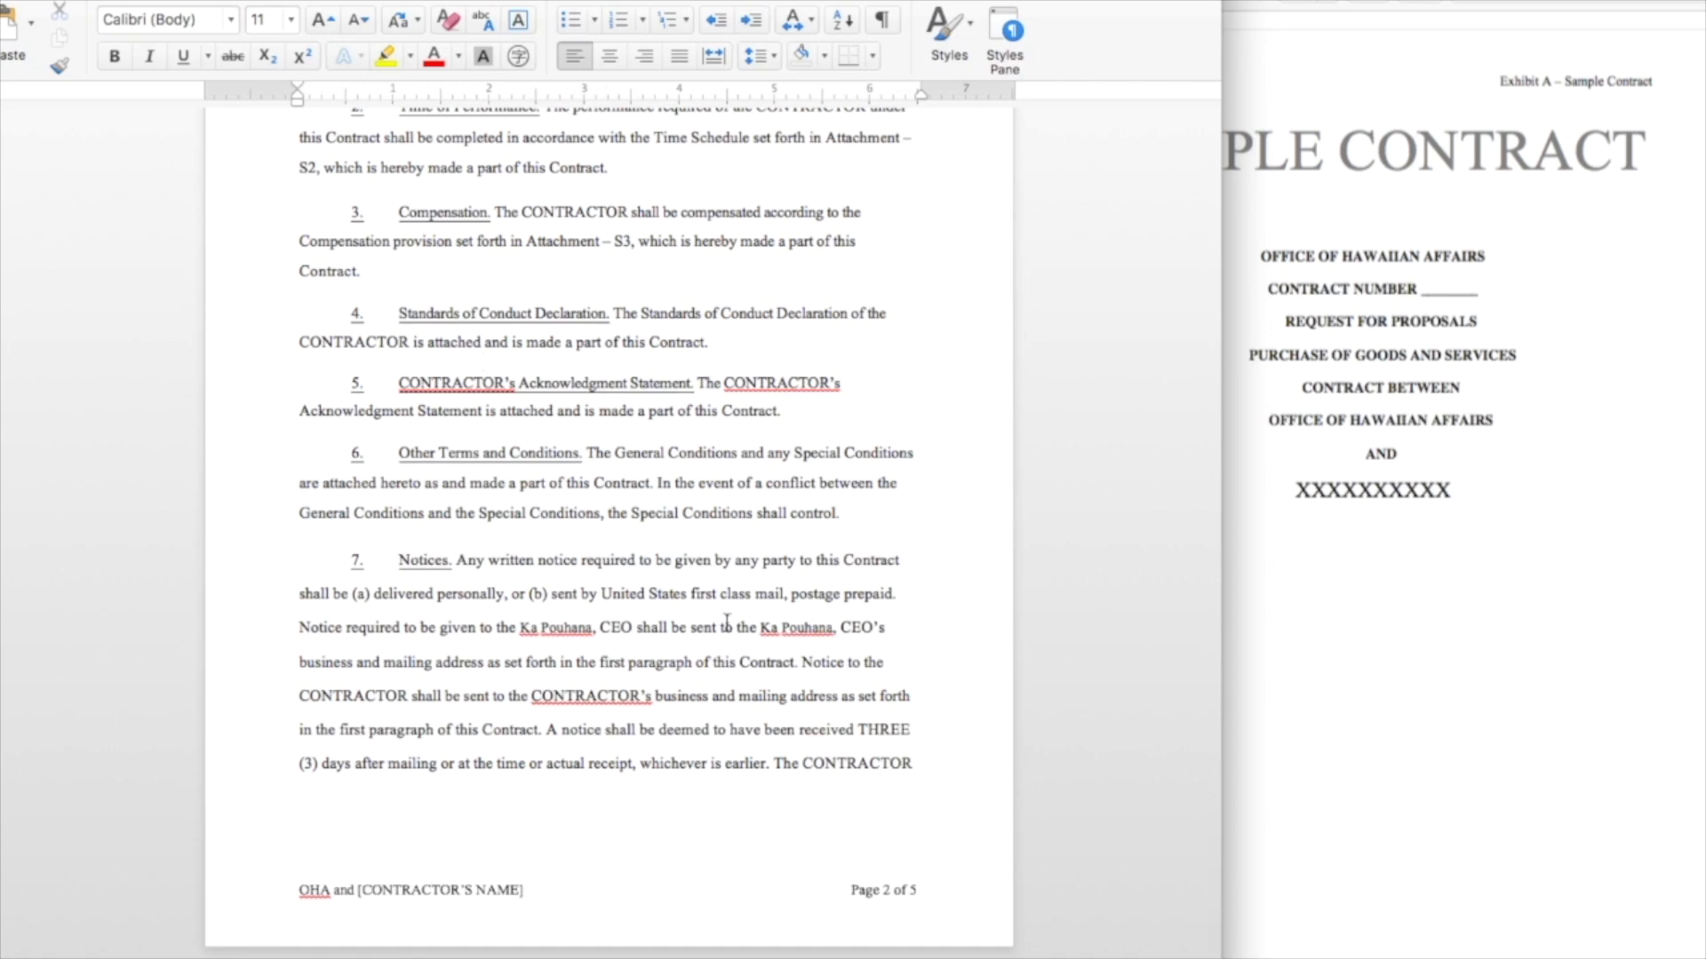
scroll(727, 622, "up", 20)
scroll(733, 629, "up", 10)
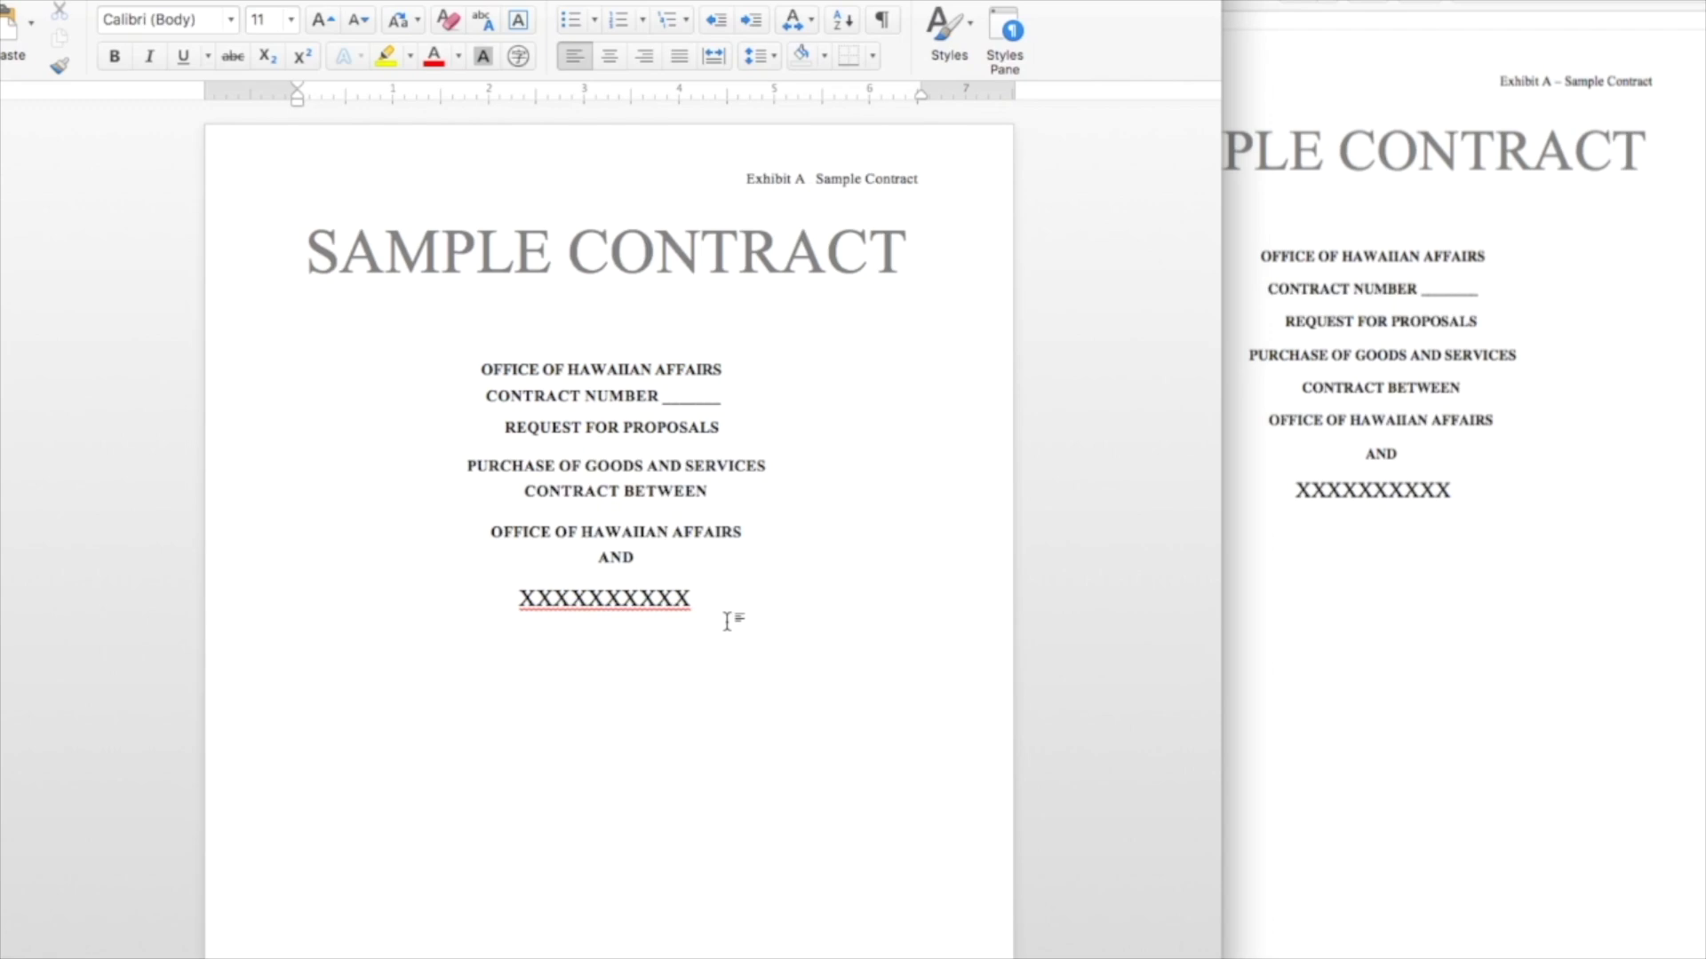
scroll(704, 511, "down", 12)
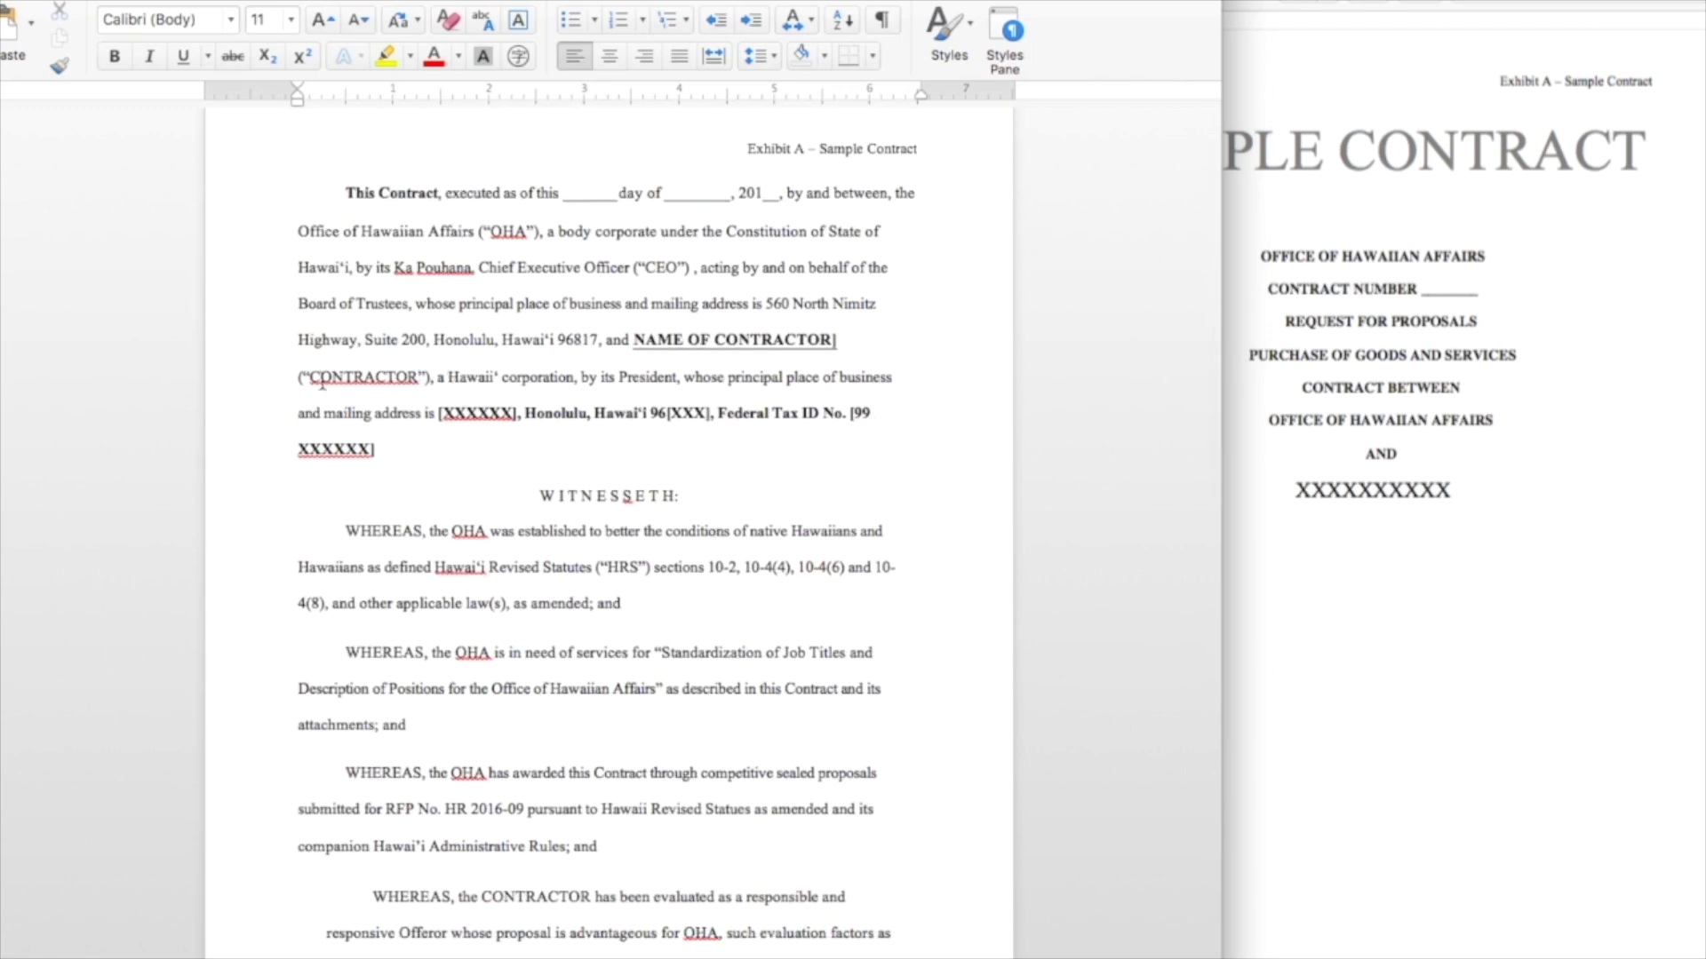
Inspect the flagged word CONTRACTOR in the Word document's opening paragraph and review the remaining text through the Notices clause
left_click_drag(314, 379, 418, 379)
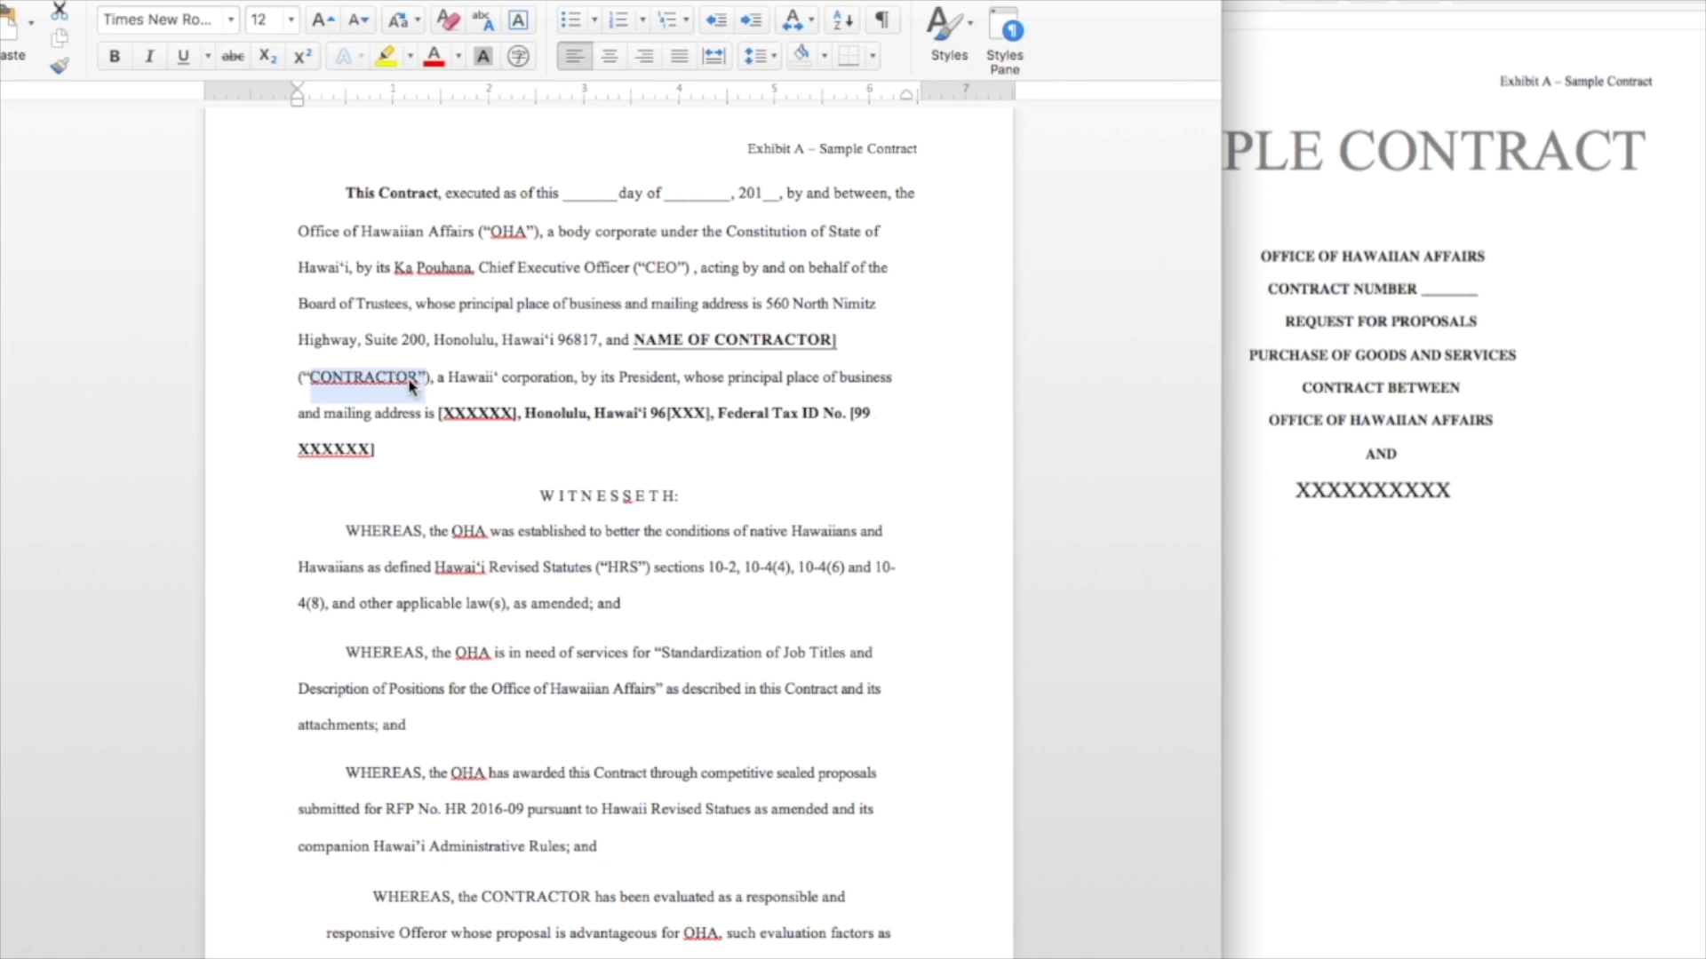
left_click(414, 379)
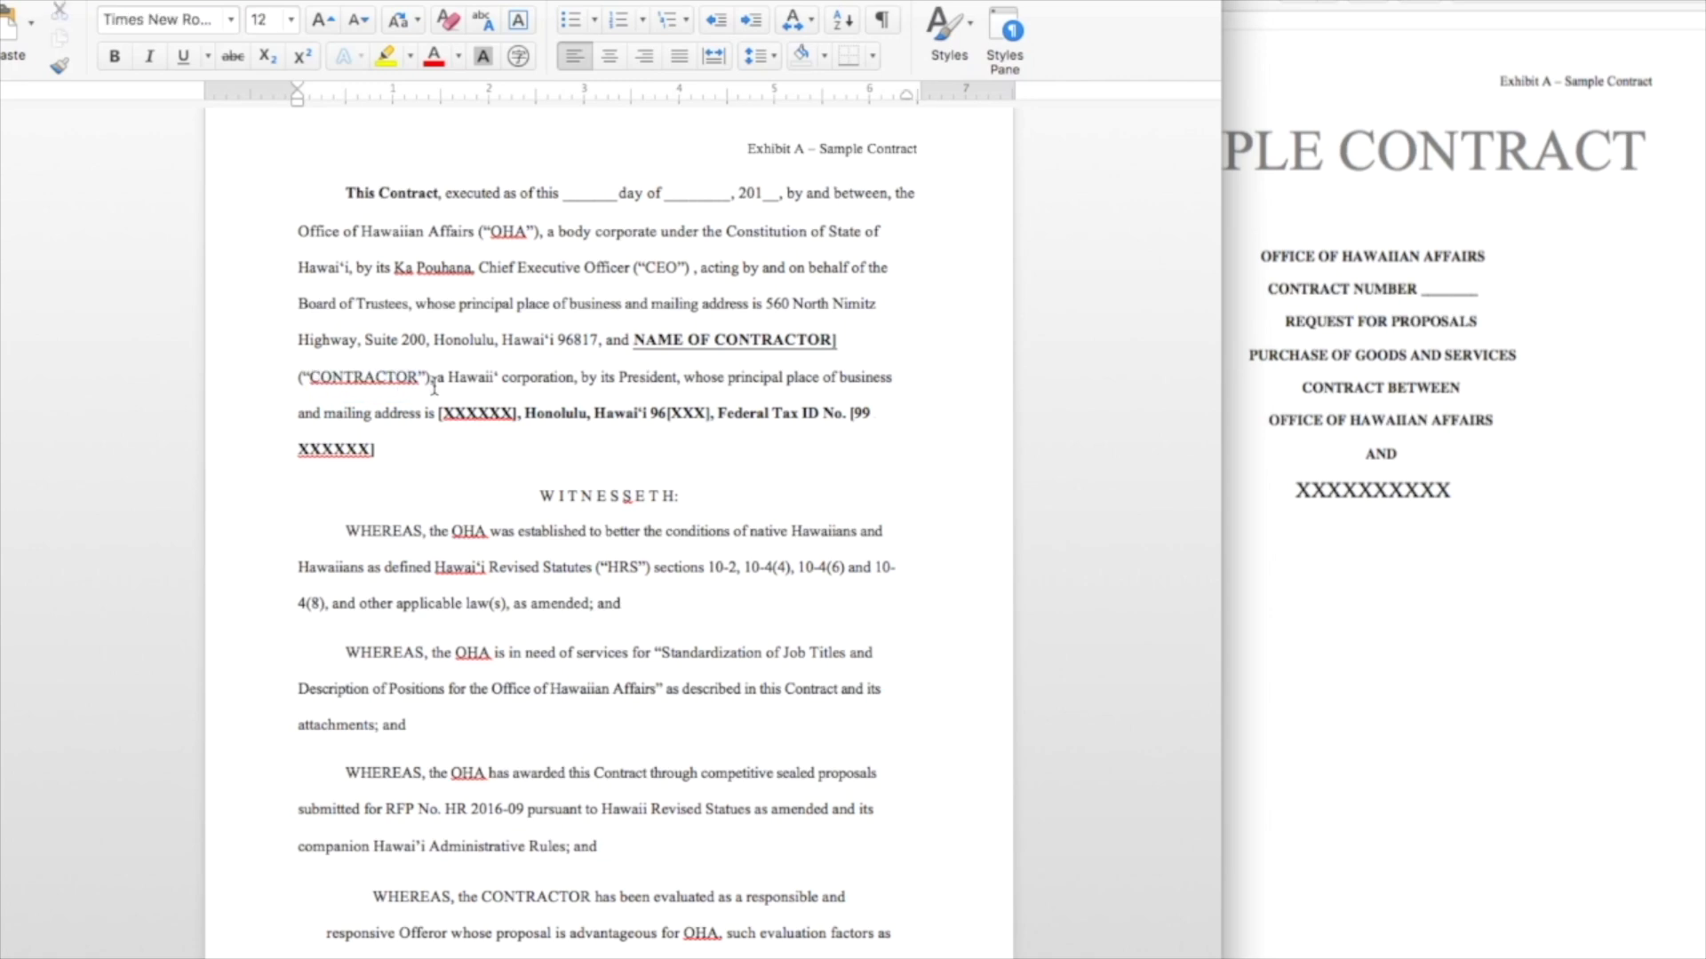
scroll(647, 510, "down", 5)
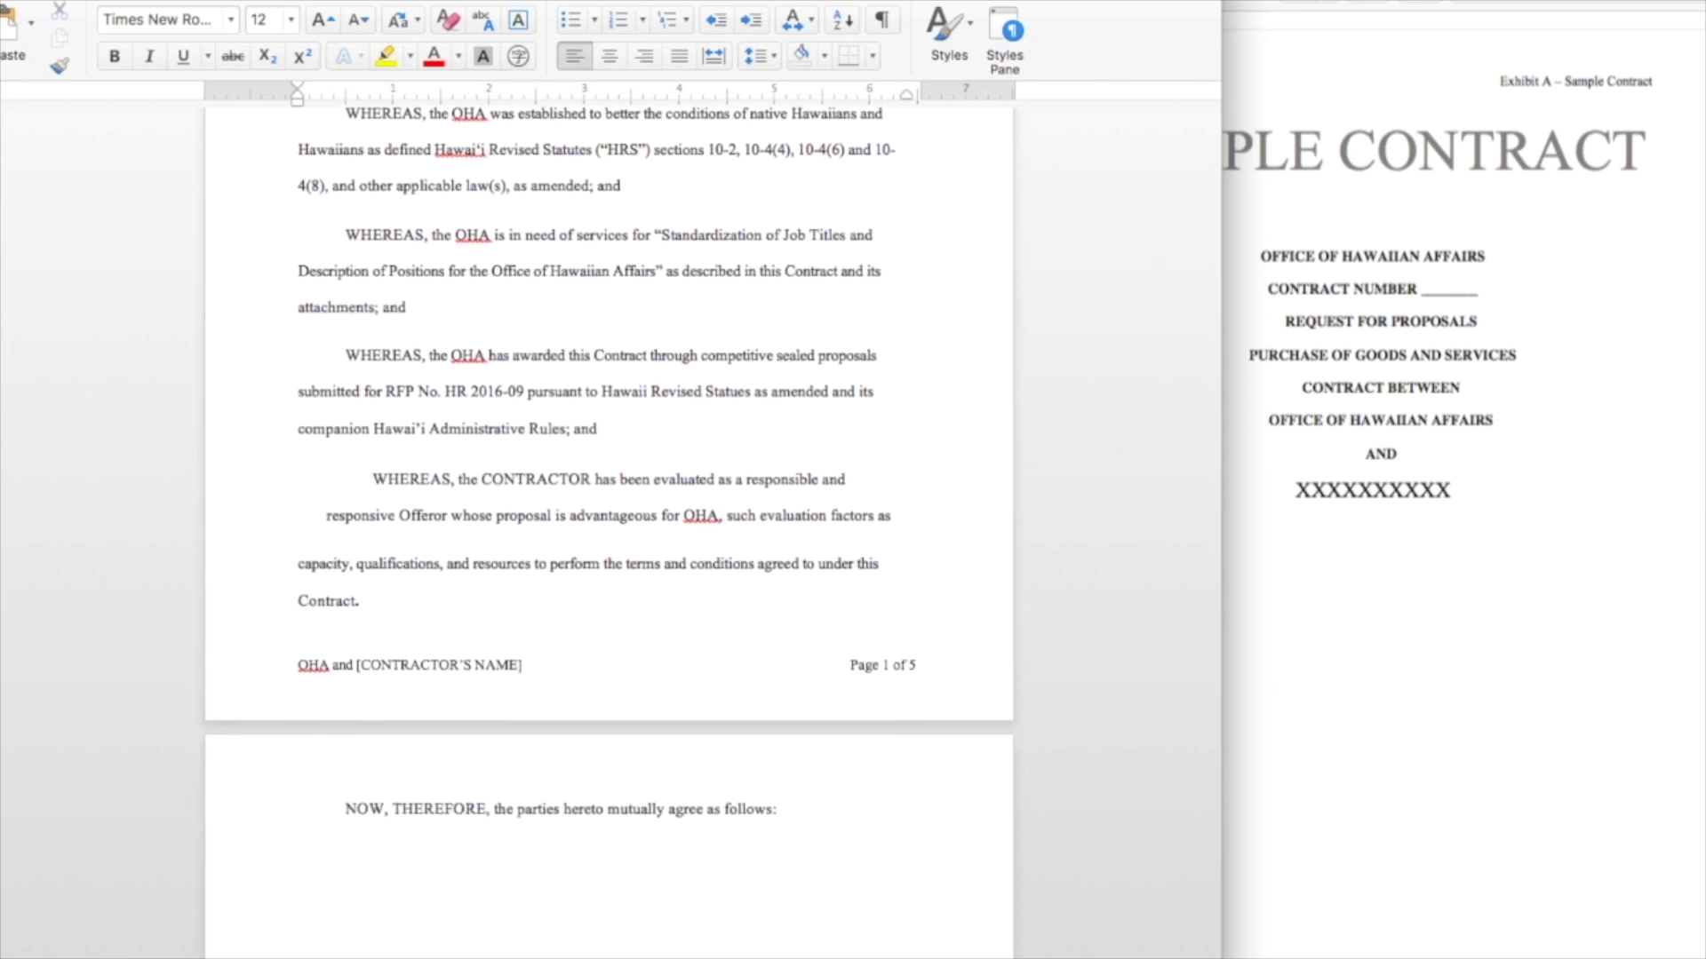
left_click(437, 0)
left_click(462, 0)
scroll(503, 320, "down", 3)
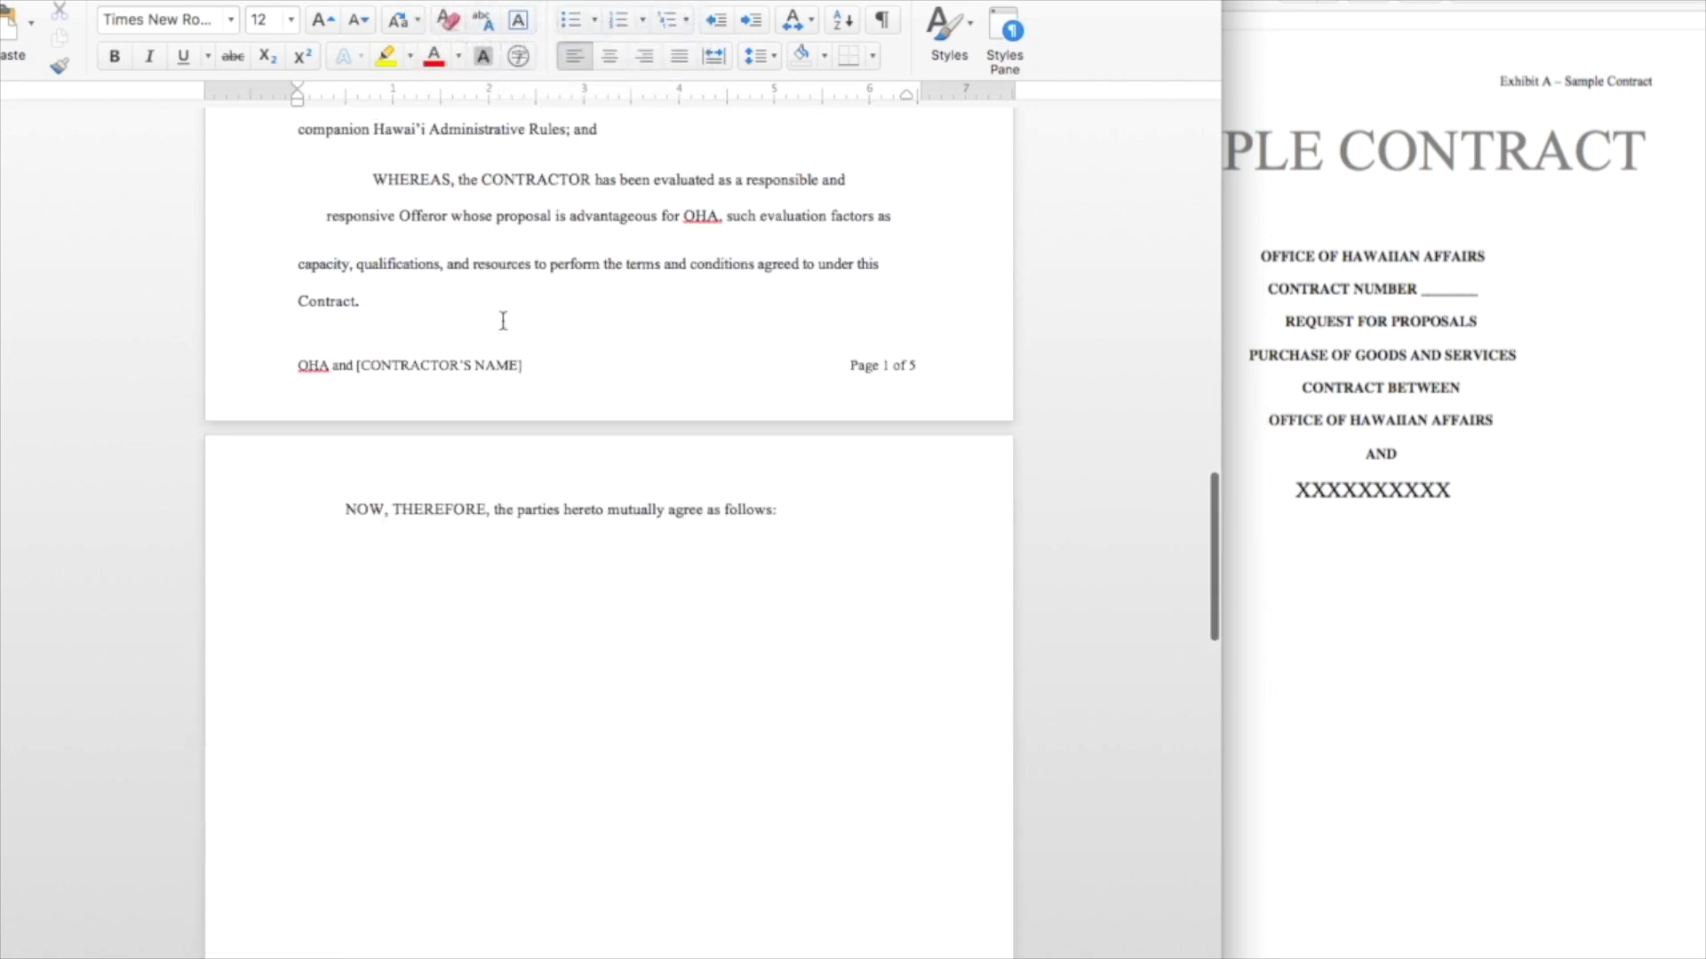
scroll(503, 320, "down", 15)
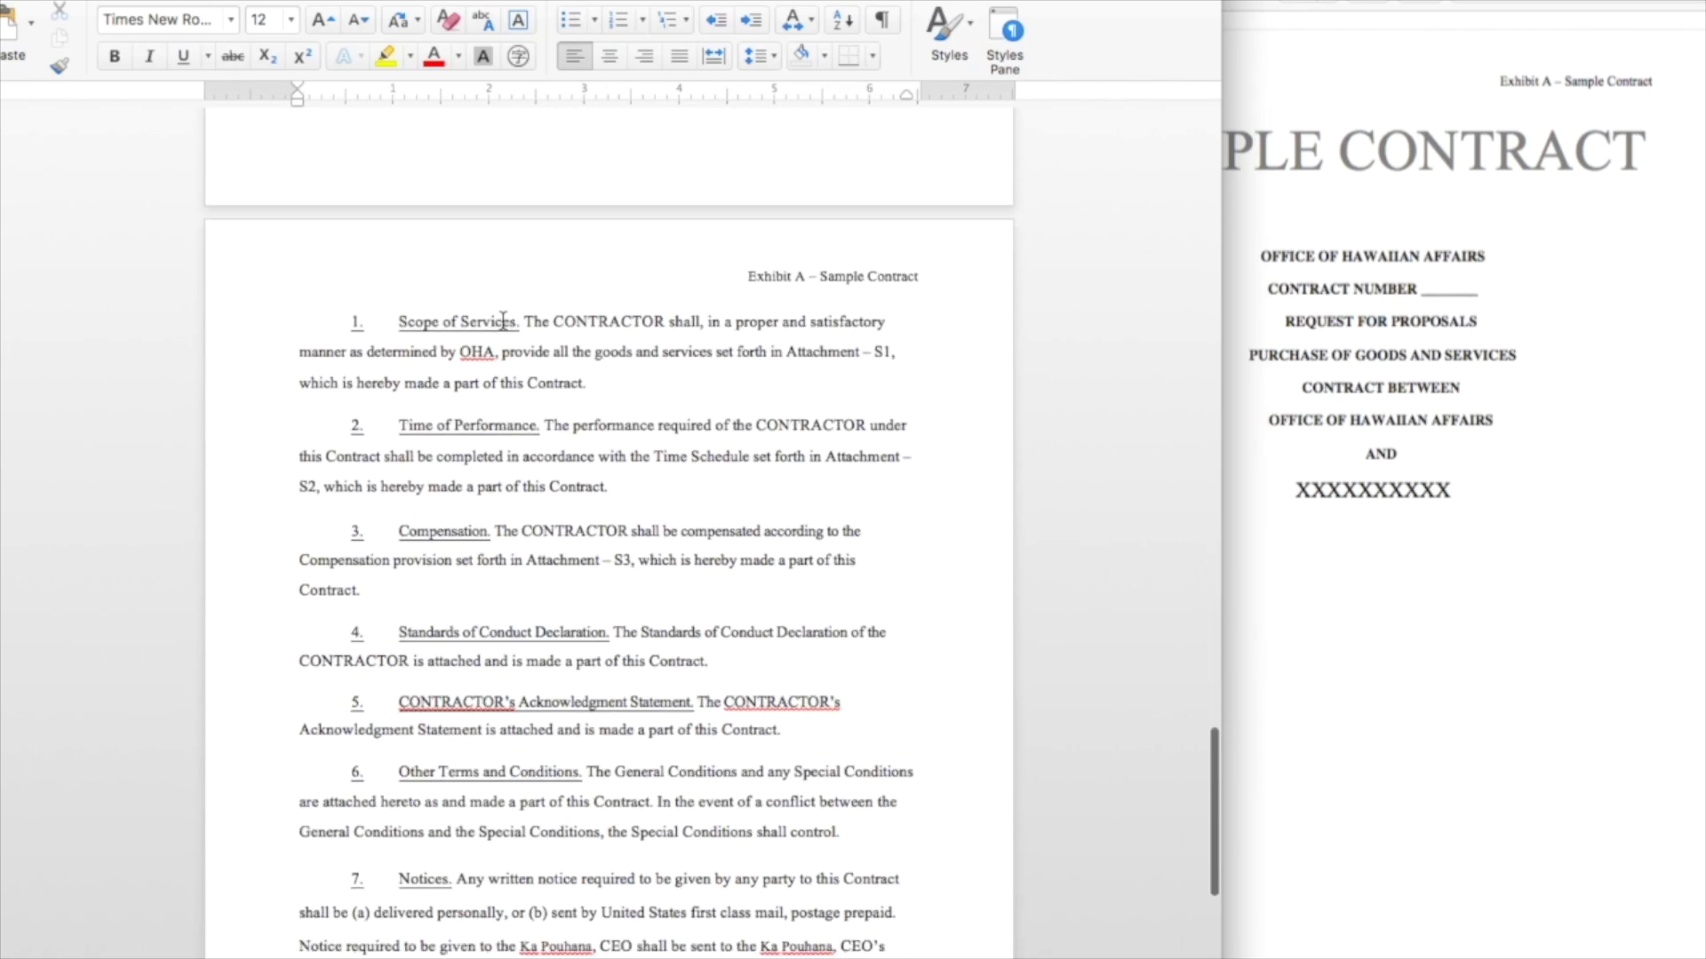
scroll(503, 320, "down", 1)
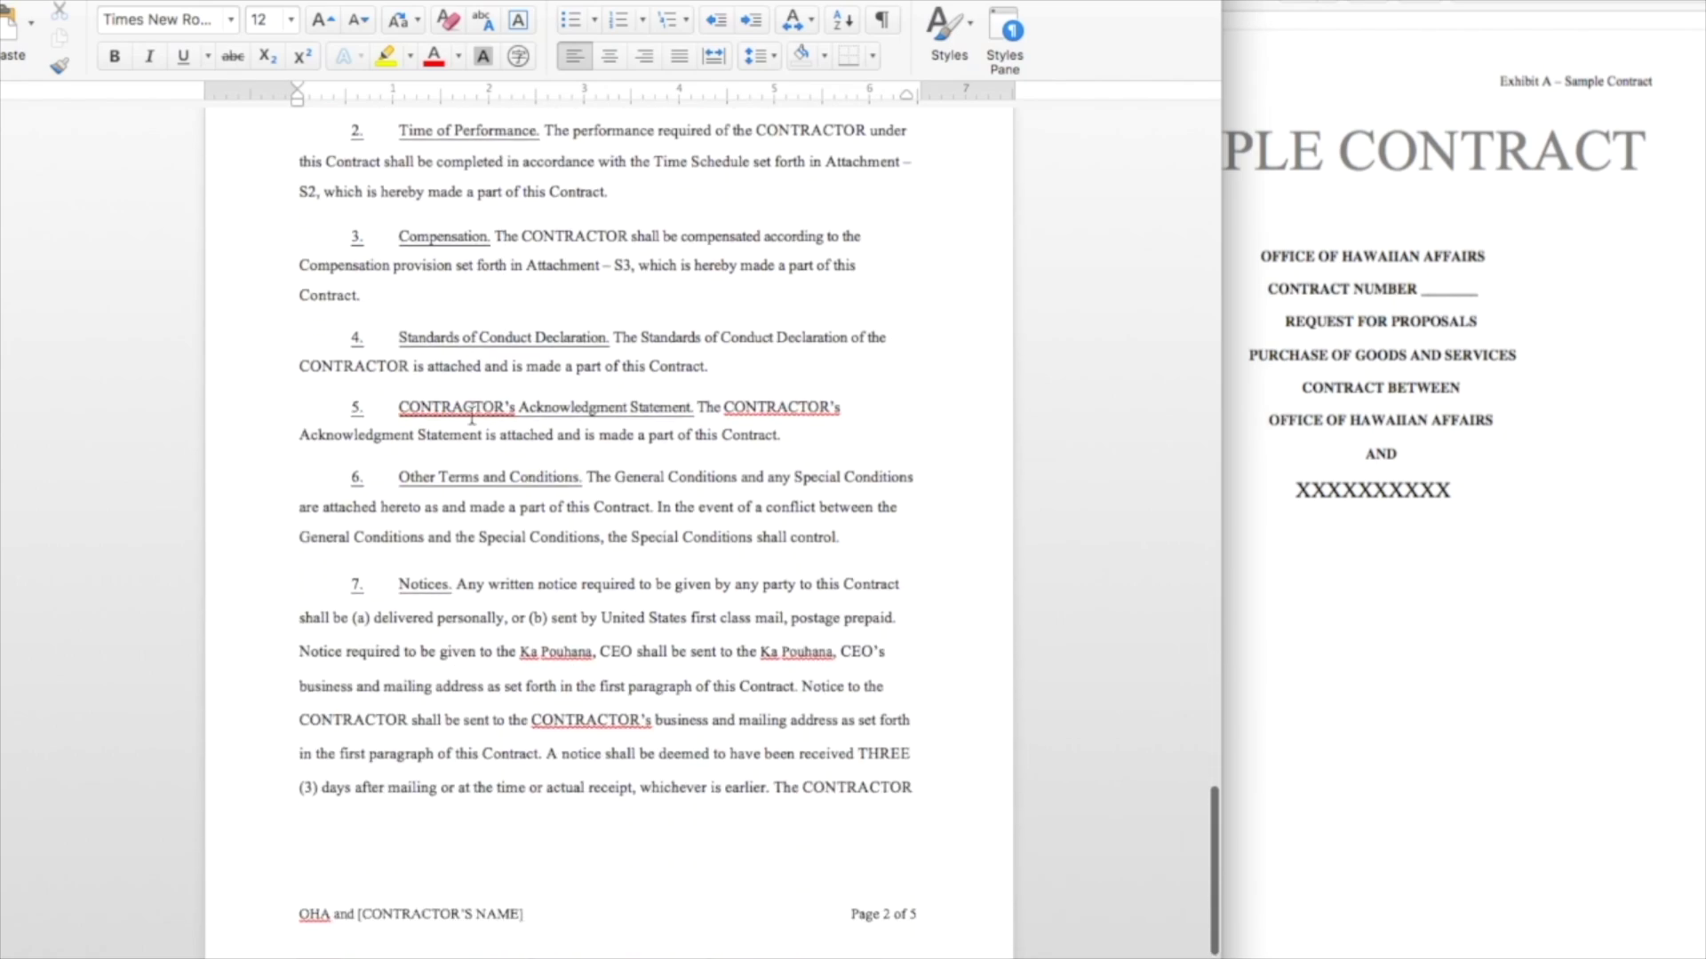
Change "CONTRACTOR's" to "CONTRACTOR'S" in the heading of clause 5 in the Word document
left_click(515, 406)
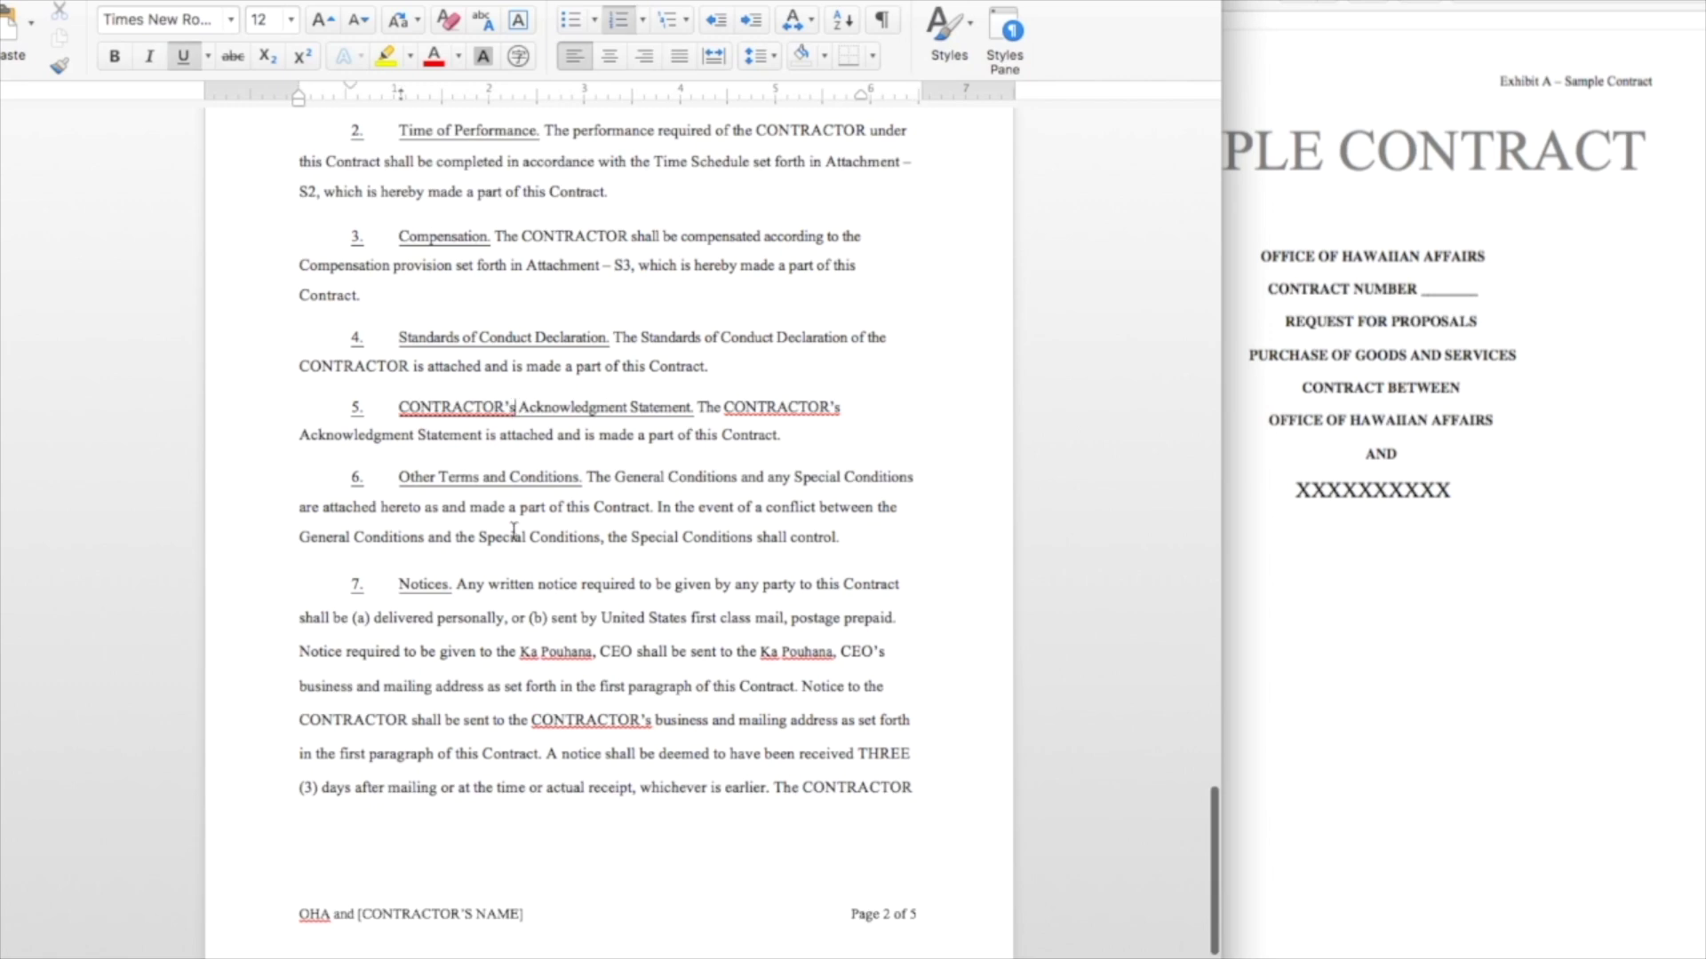
key("BackSpace")
type("S")
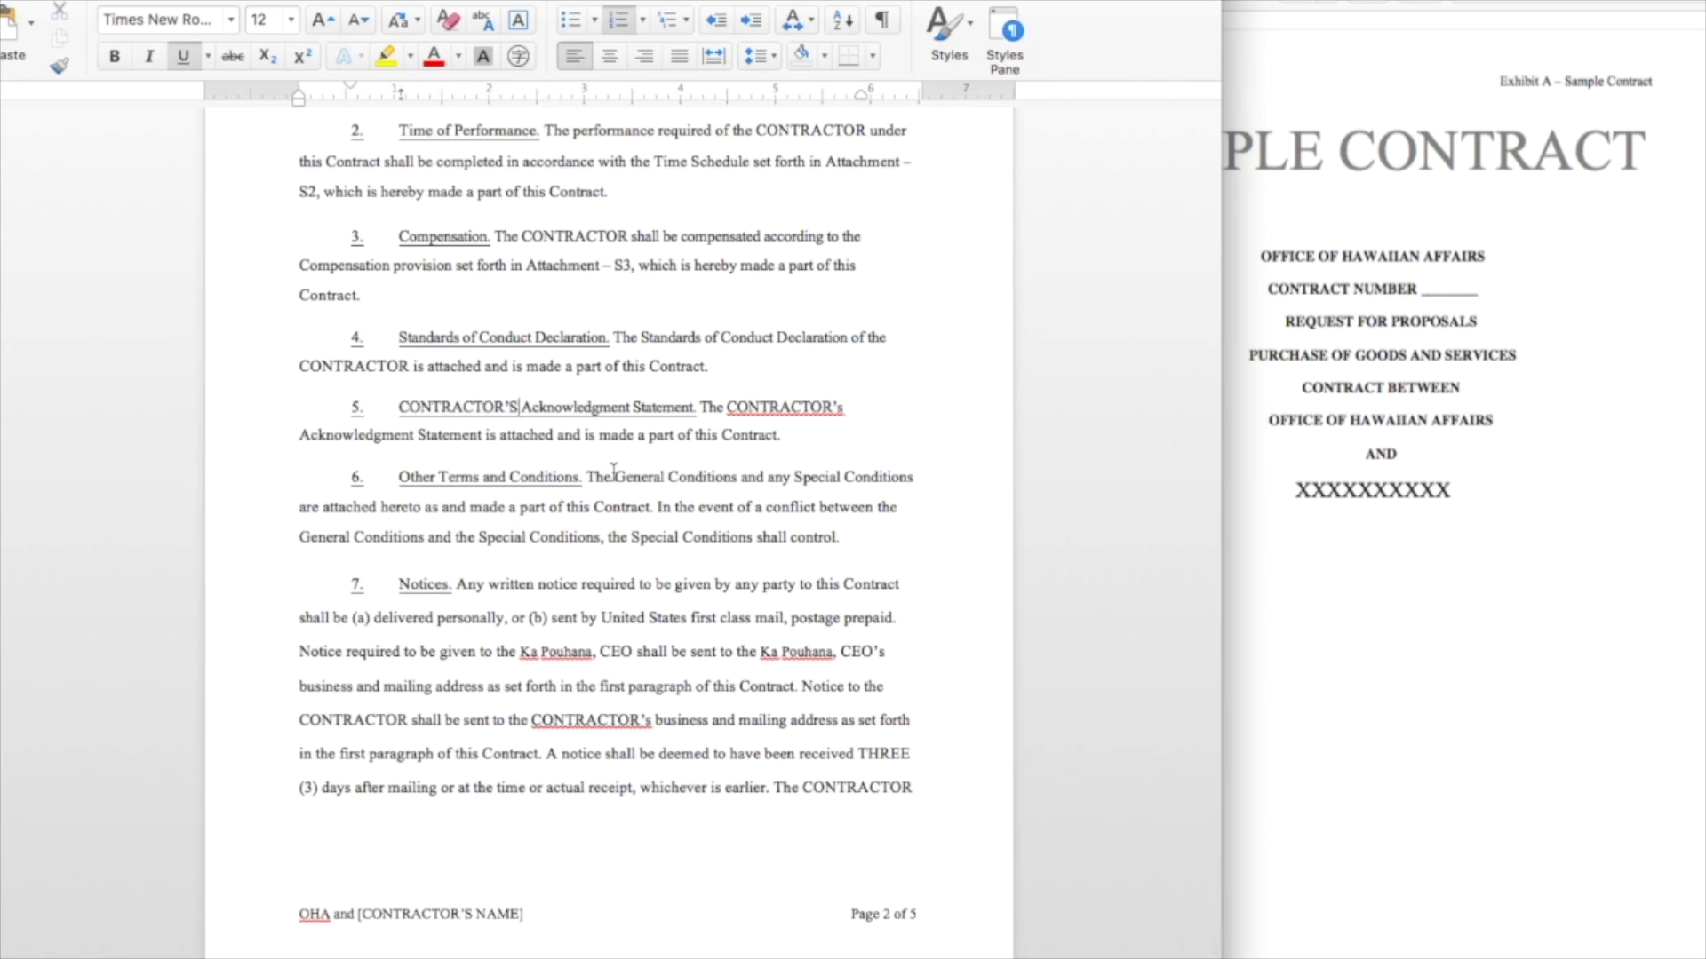
left_click(613, 433)
Check the clause 5 heading on the PDF's third page and undo the capitalization change in the Word document
left_click(1330, 339)
left_click(884, 457)
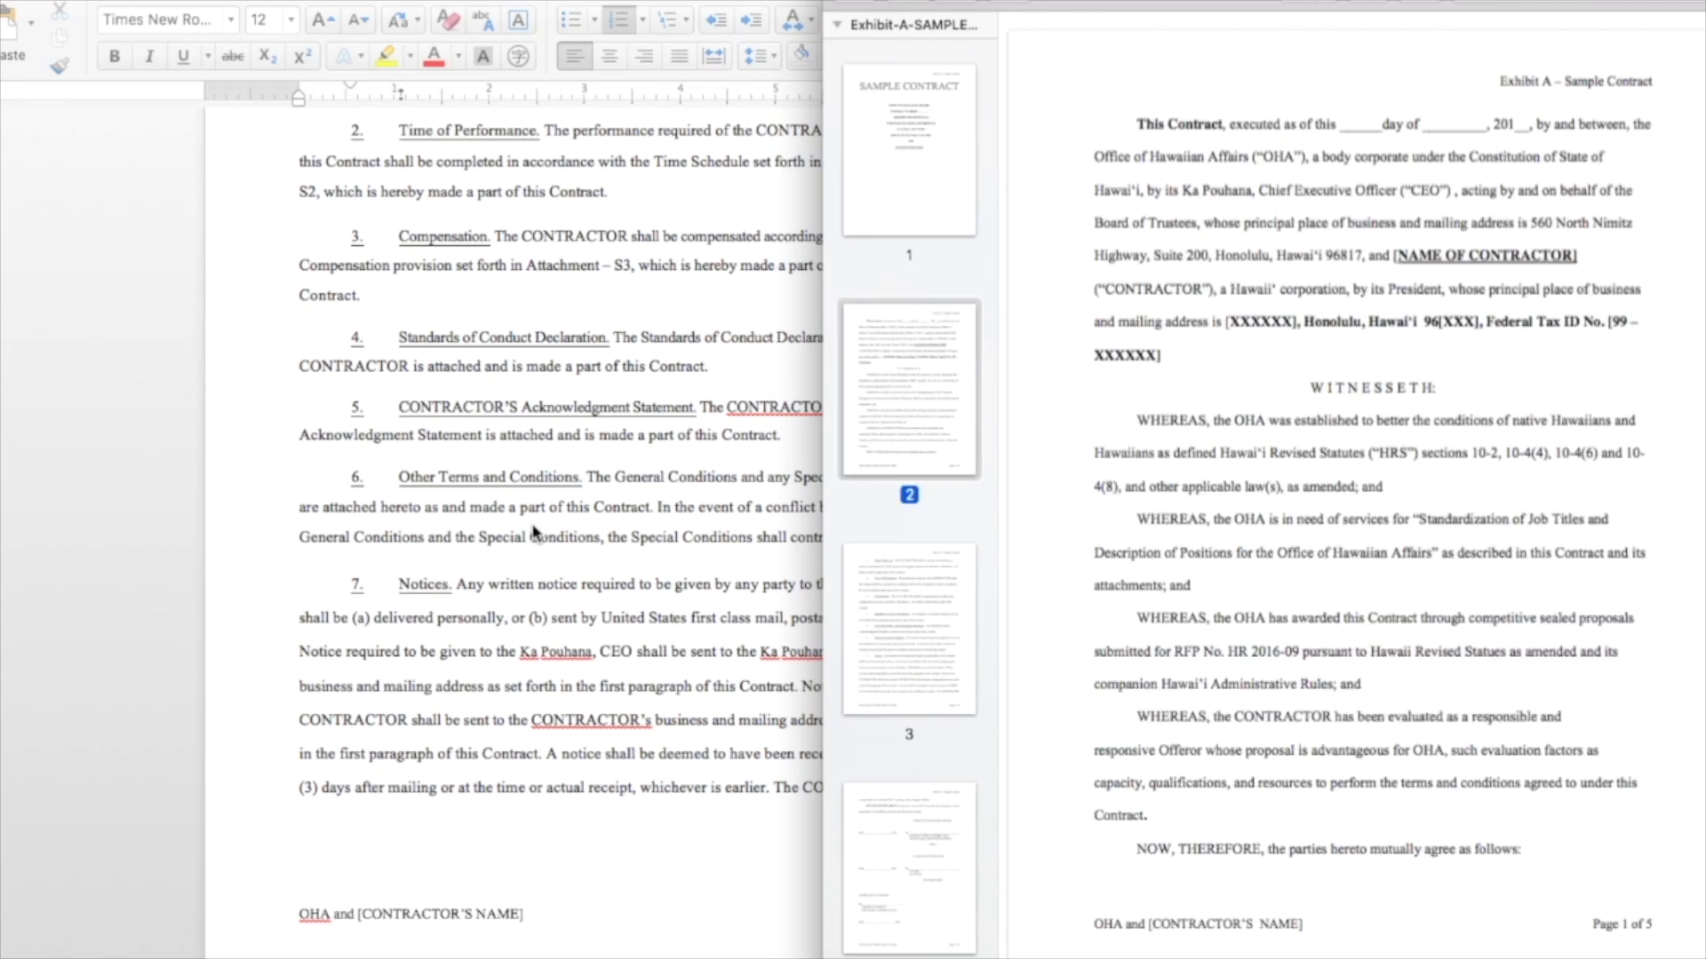
left_click(933, 619)
left_click(489, 558)
key("super+z")
left_click(606, 477)
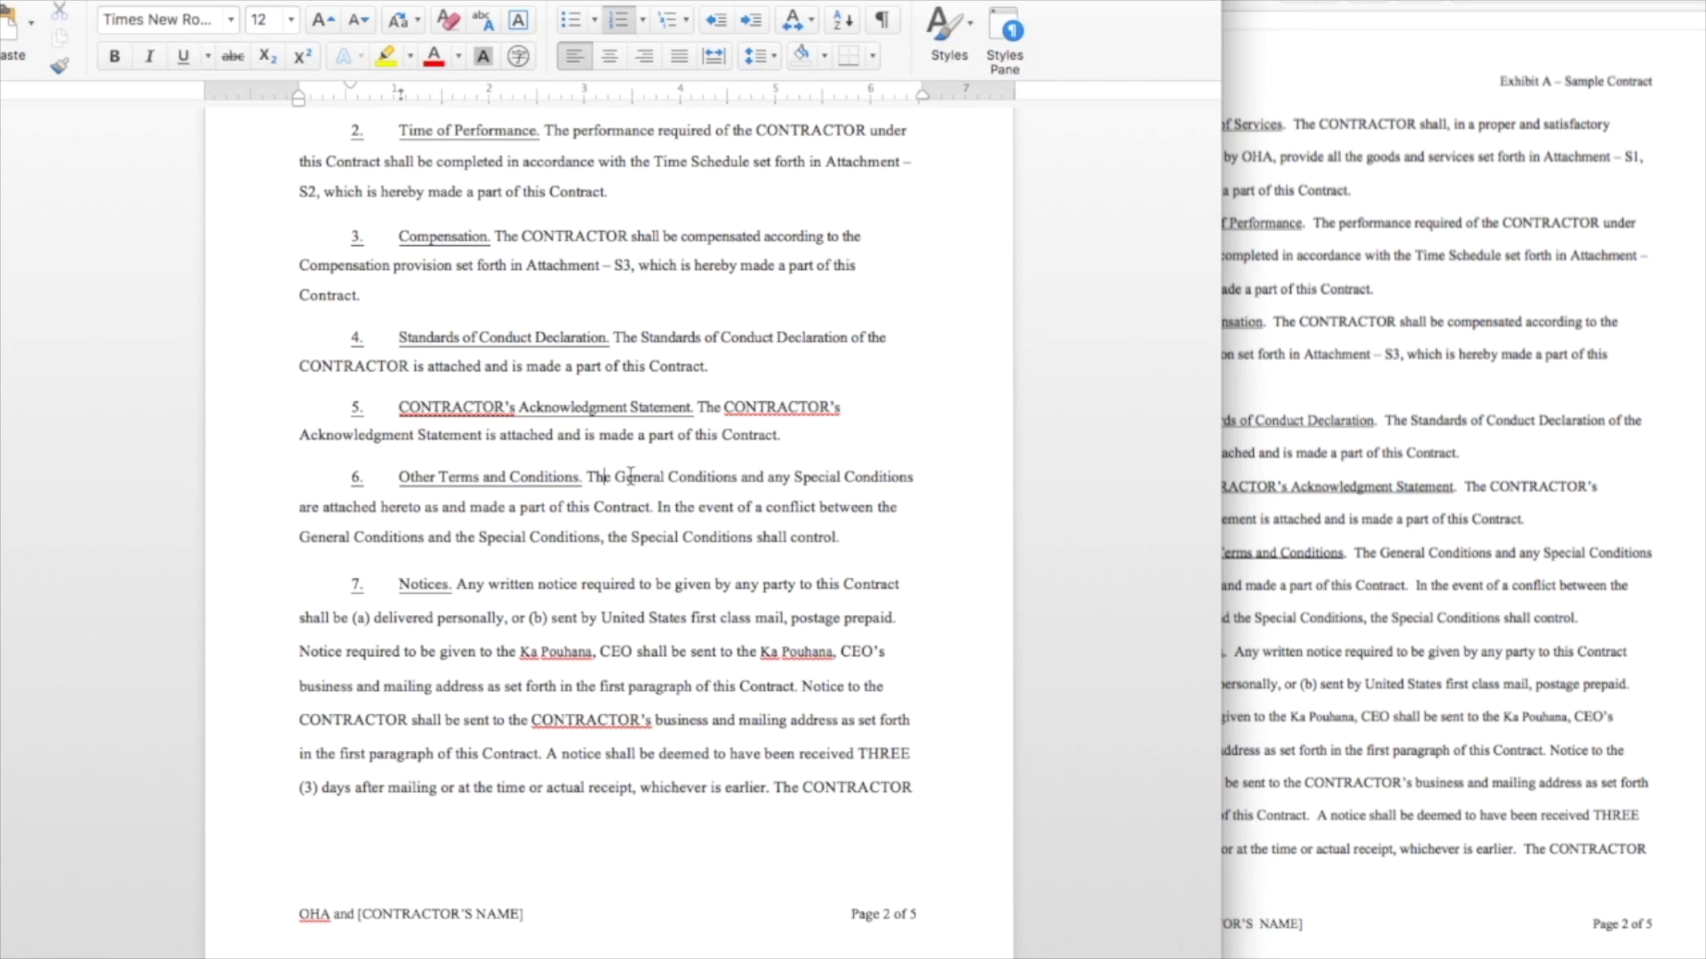
Close the contract's Word and PDF documents and open the scanned letter doc6265-page-0.jpg from the Desktop
scroll(570, 628, "down", 1)
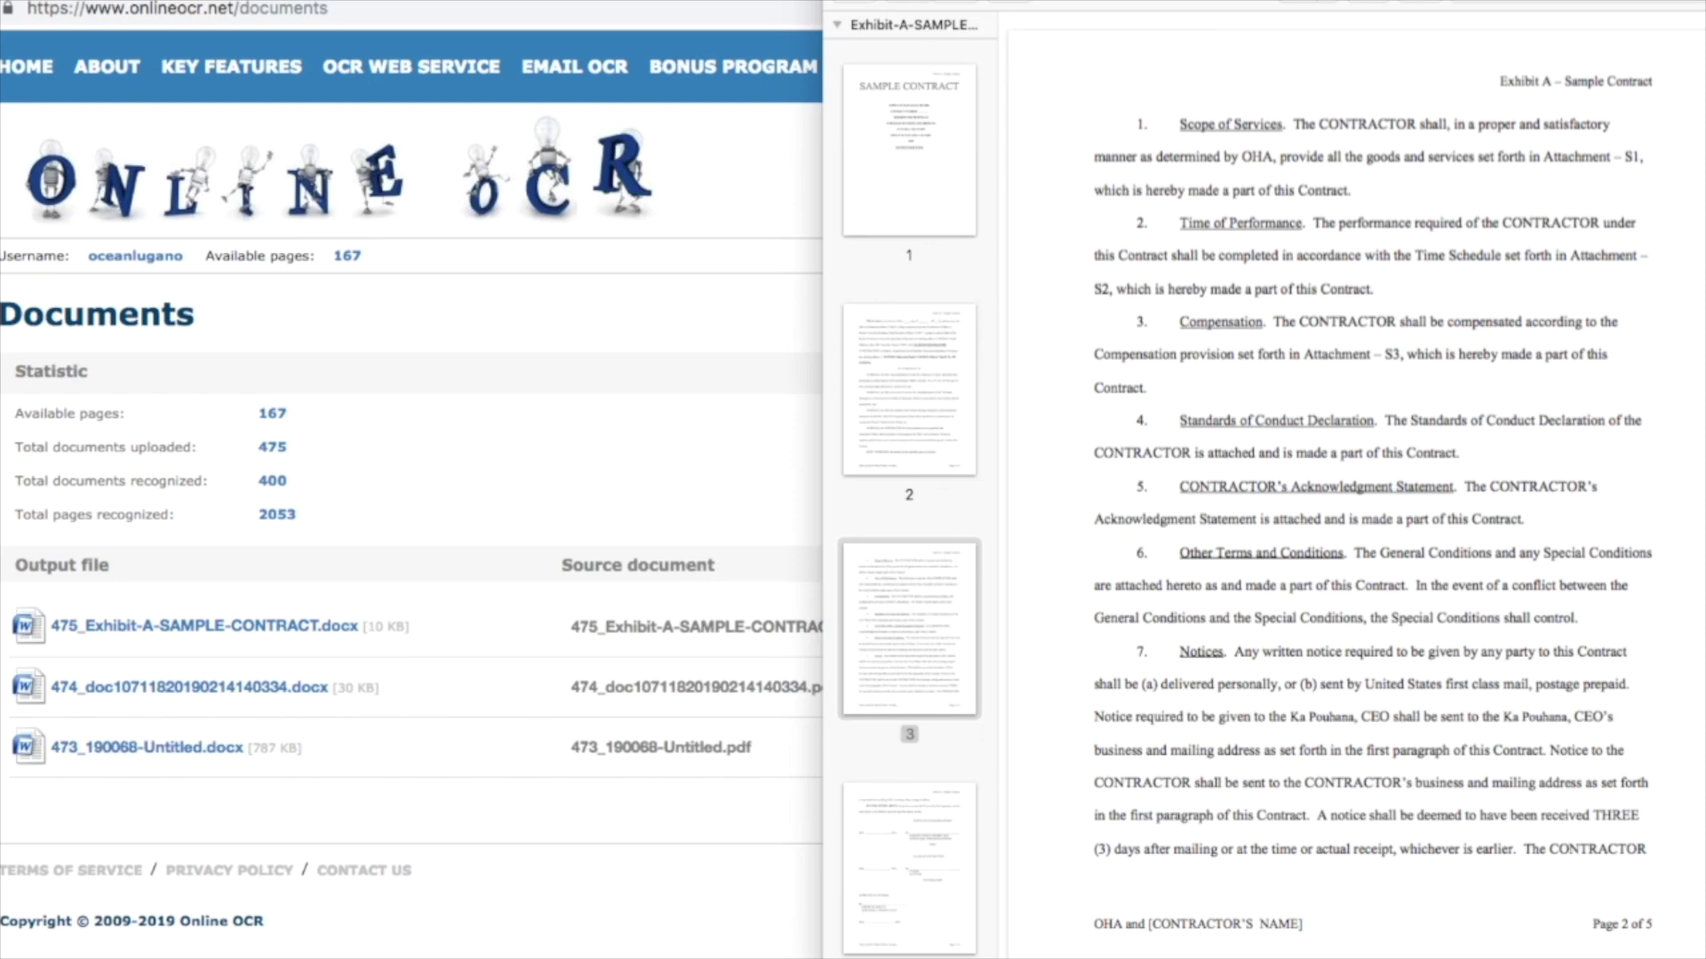
key("super+w")
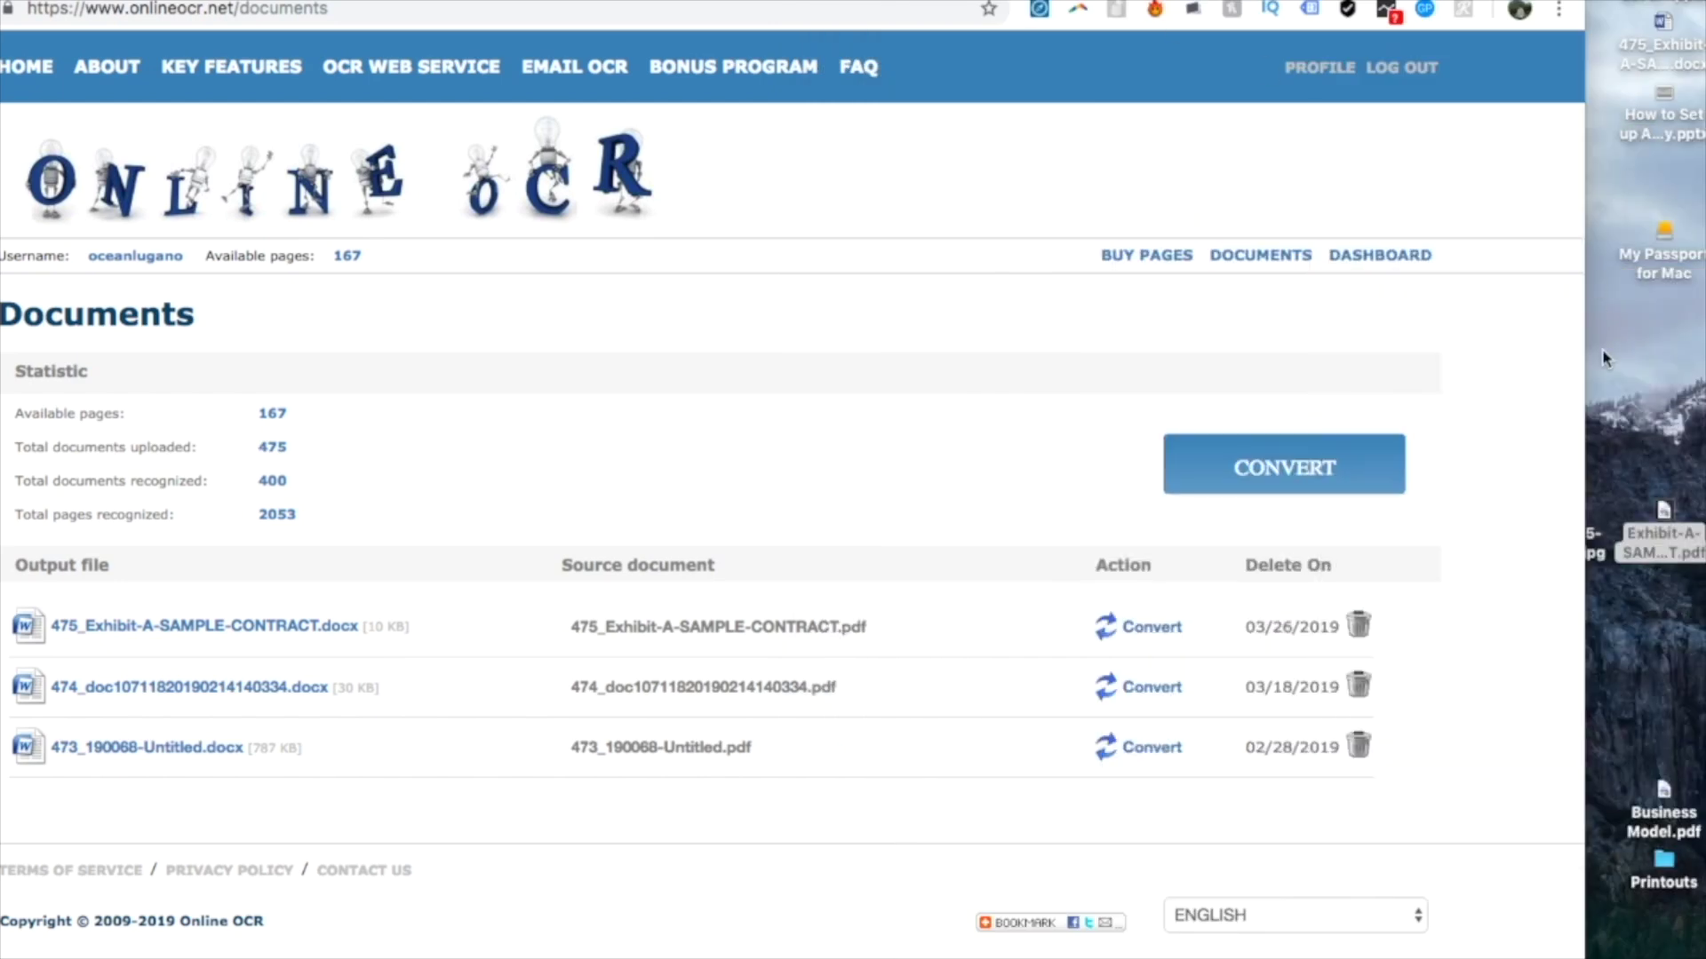
double_click(1597, 544)
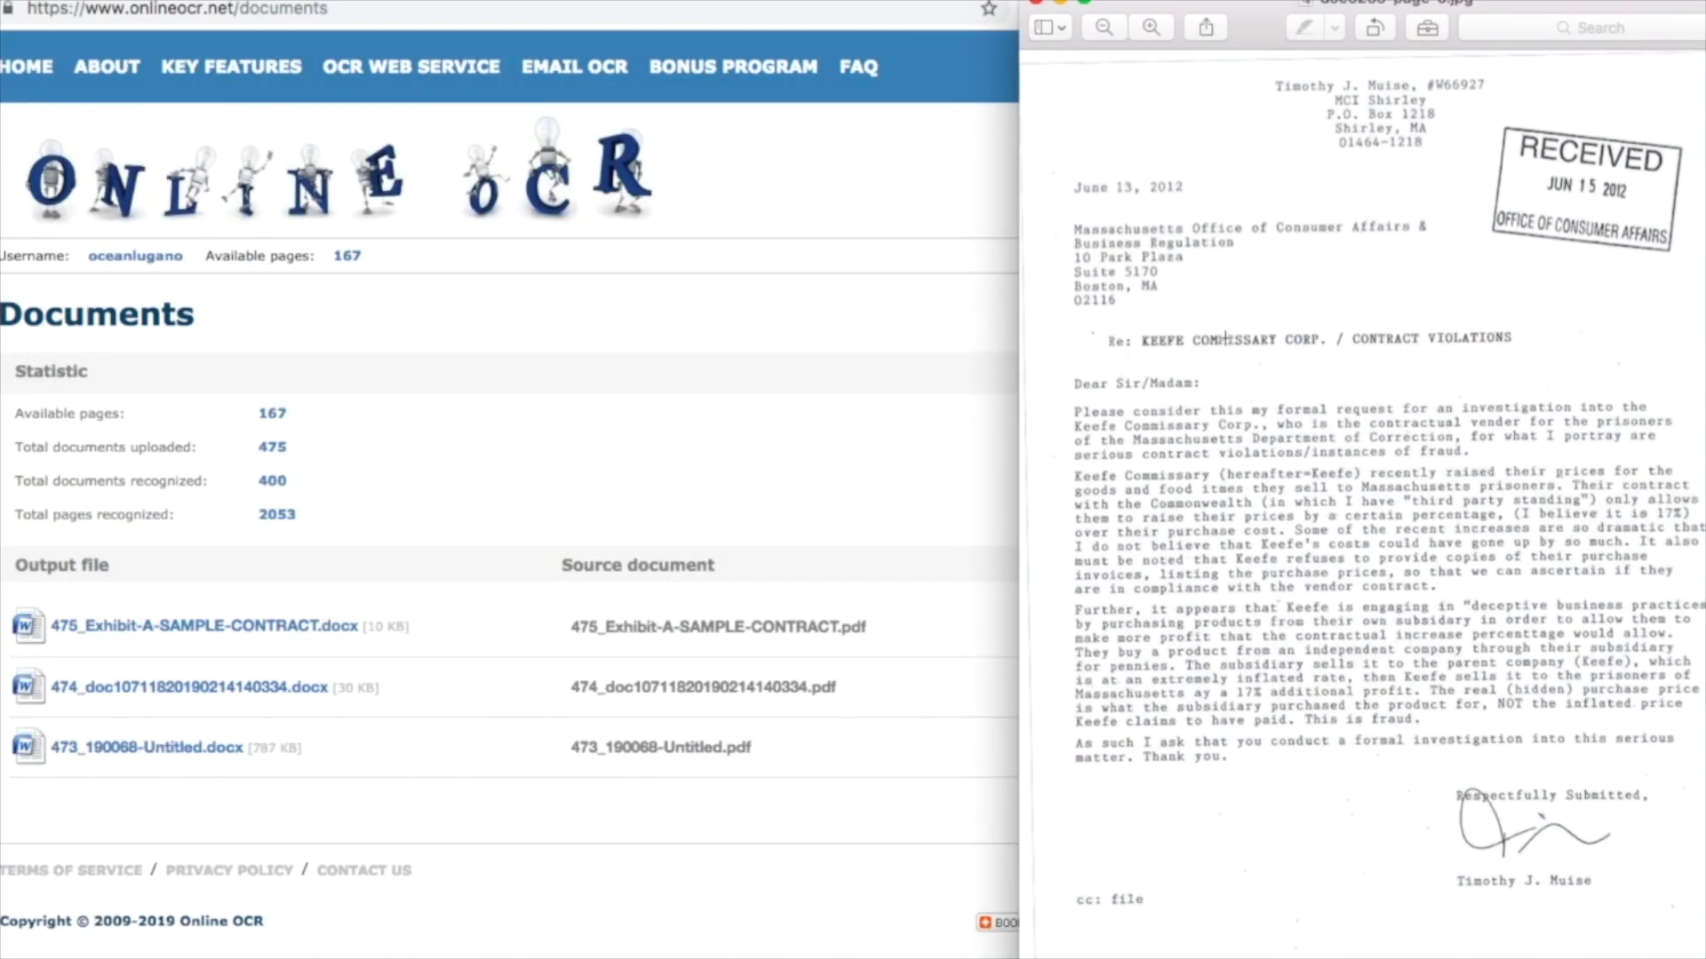
Test whether the text in the scanned letter image can be selected, and return to the Online OCR page
left_click_drag(1099, 330, 1547, 524)
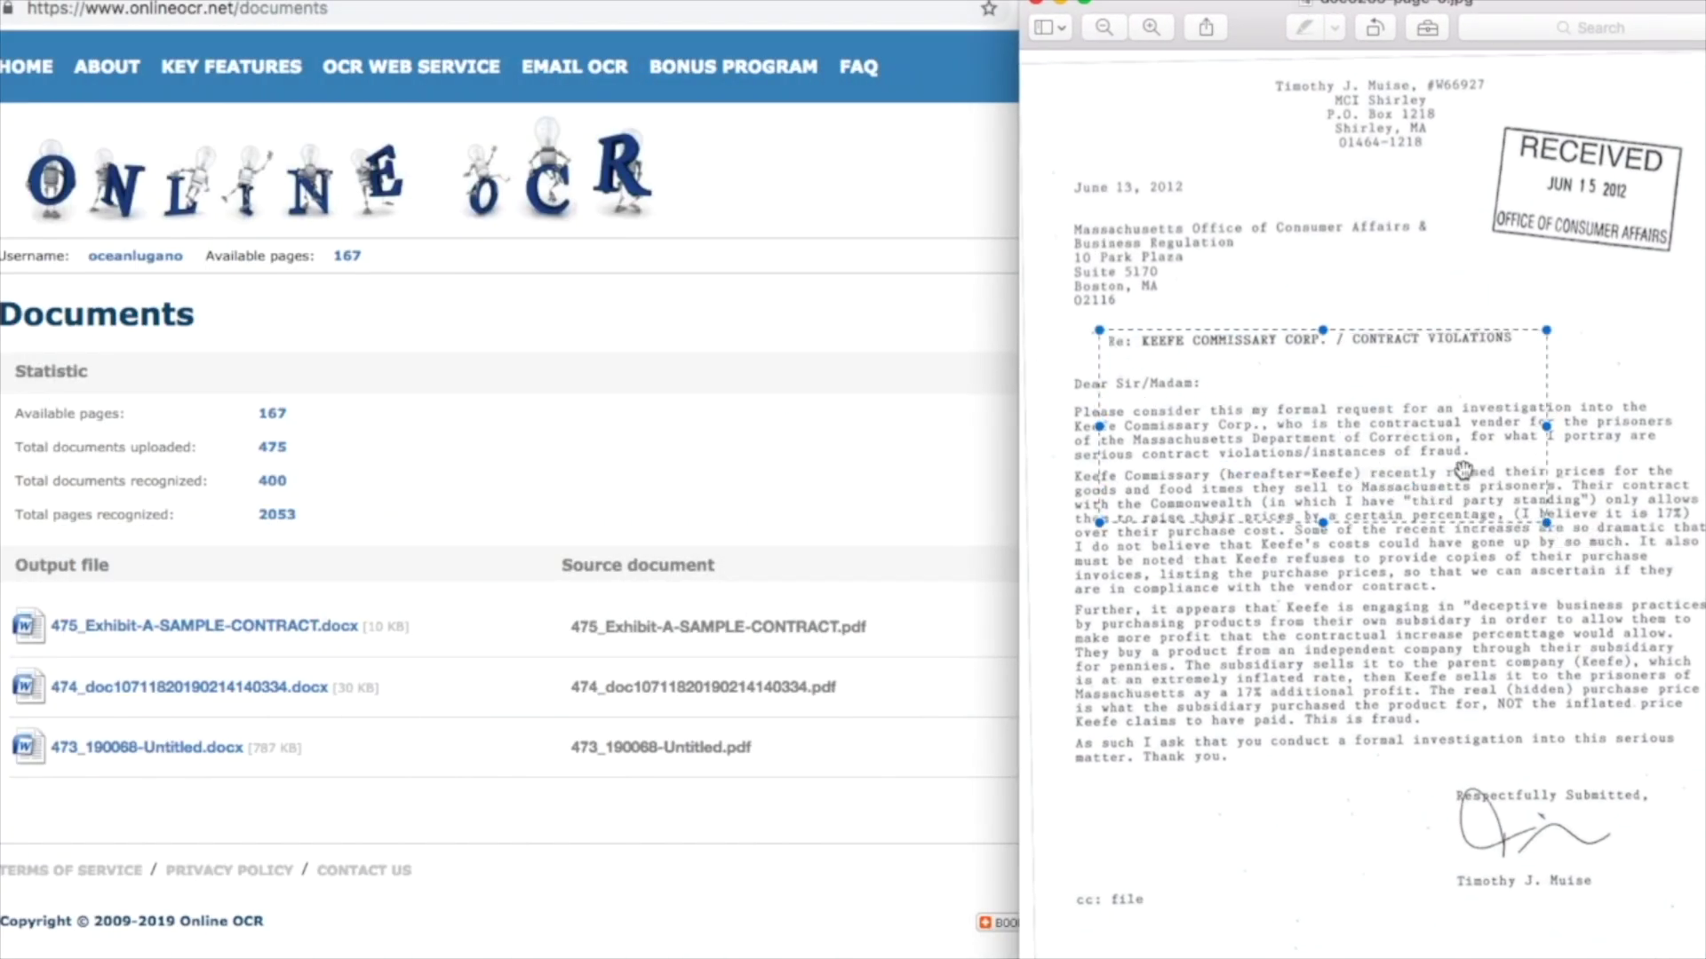
left_click(1316, 289)
left_click(802, 396)
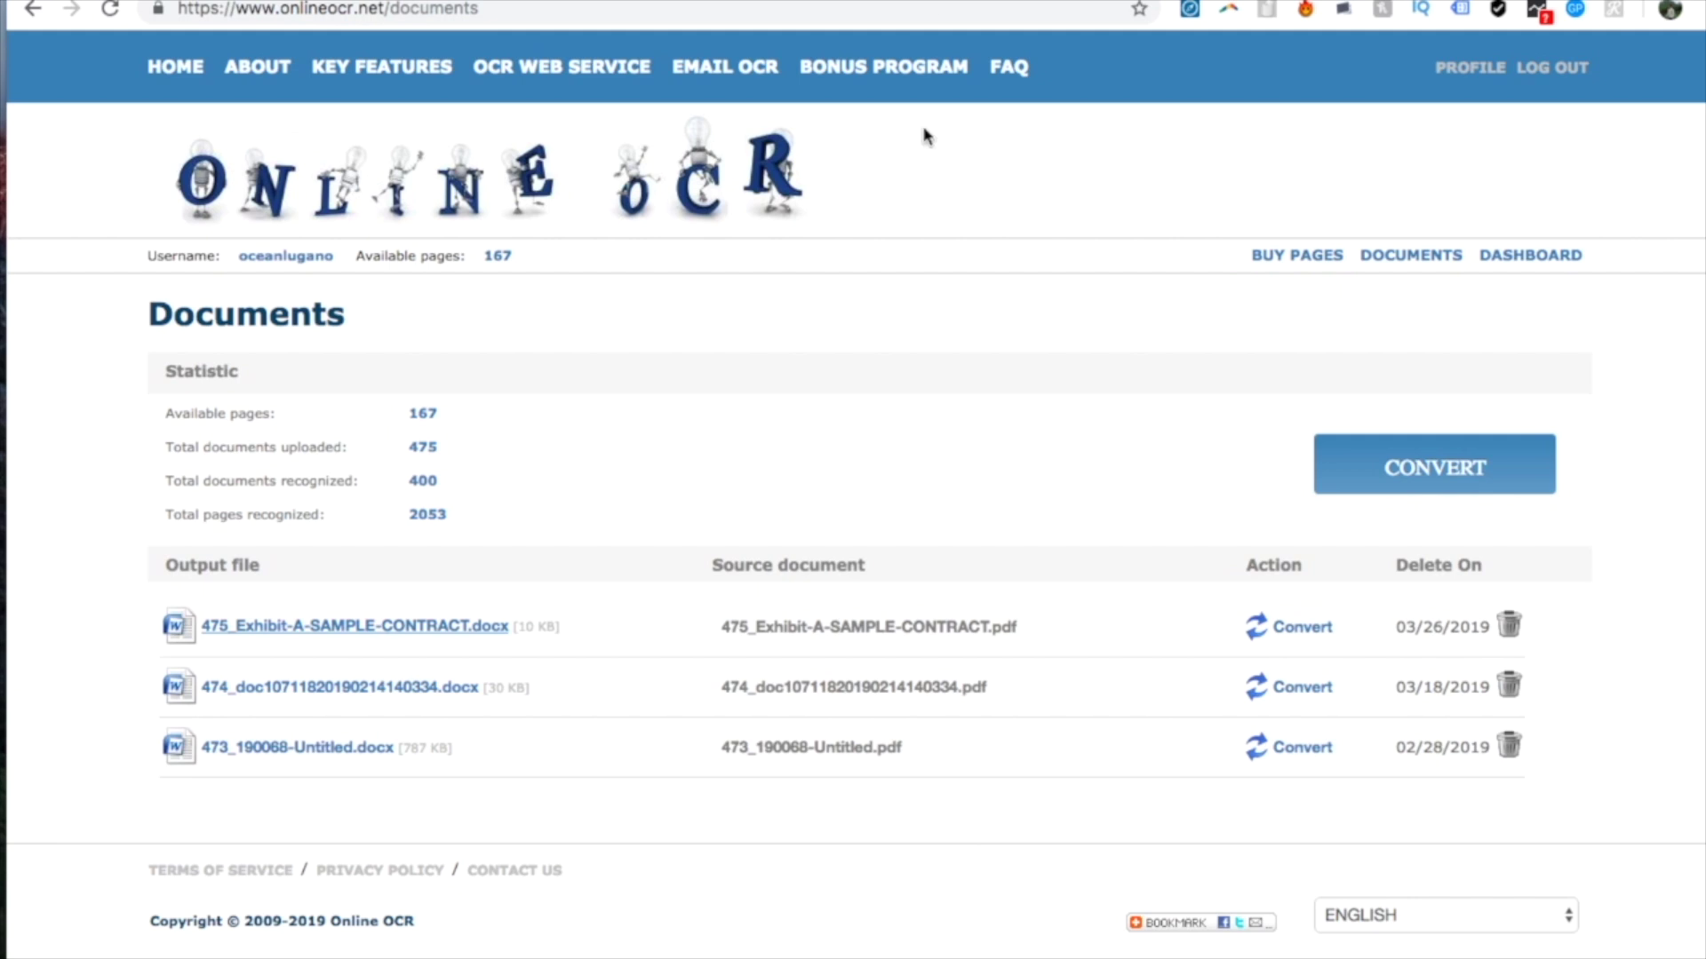
Start a new English to Microsoft Word (docx) conversion and upload doc6265-page-0.jpg from the Desktop
left_click(1383, 489)
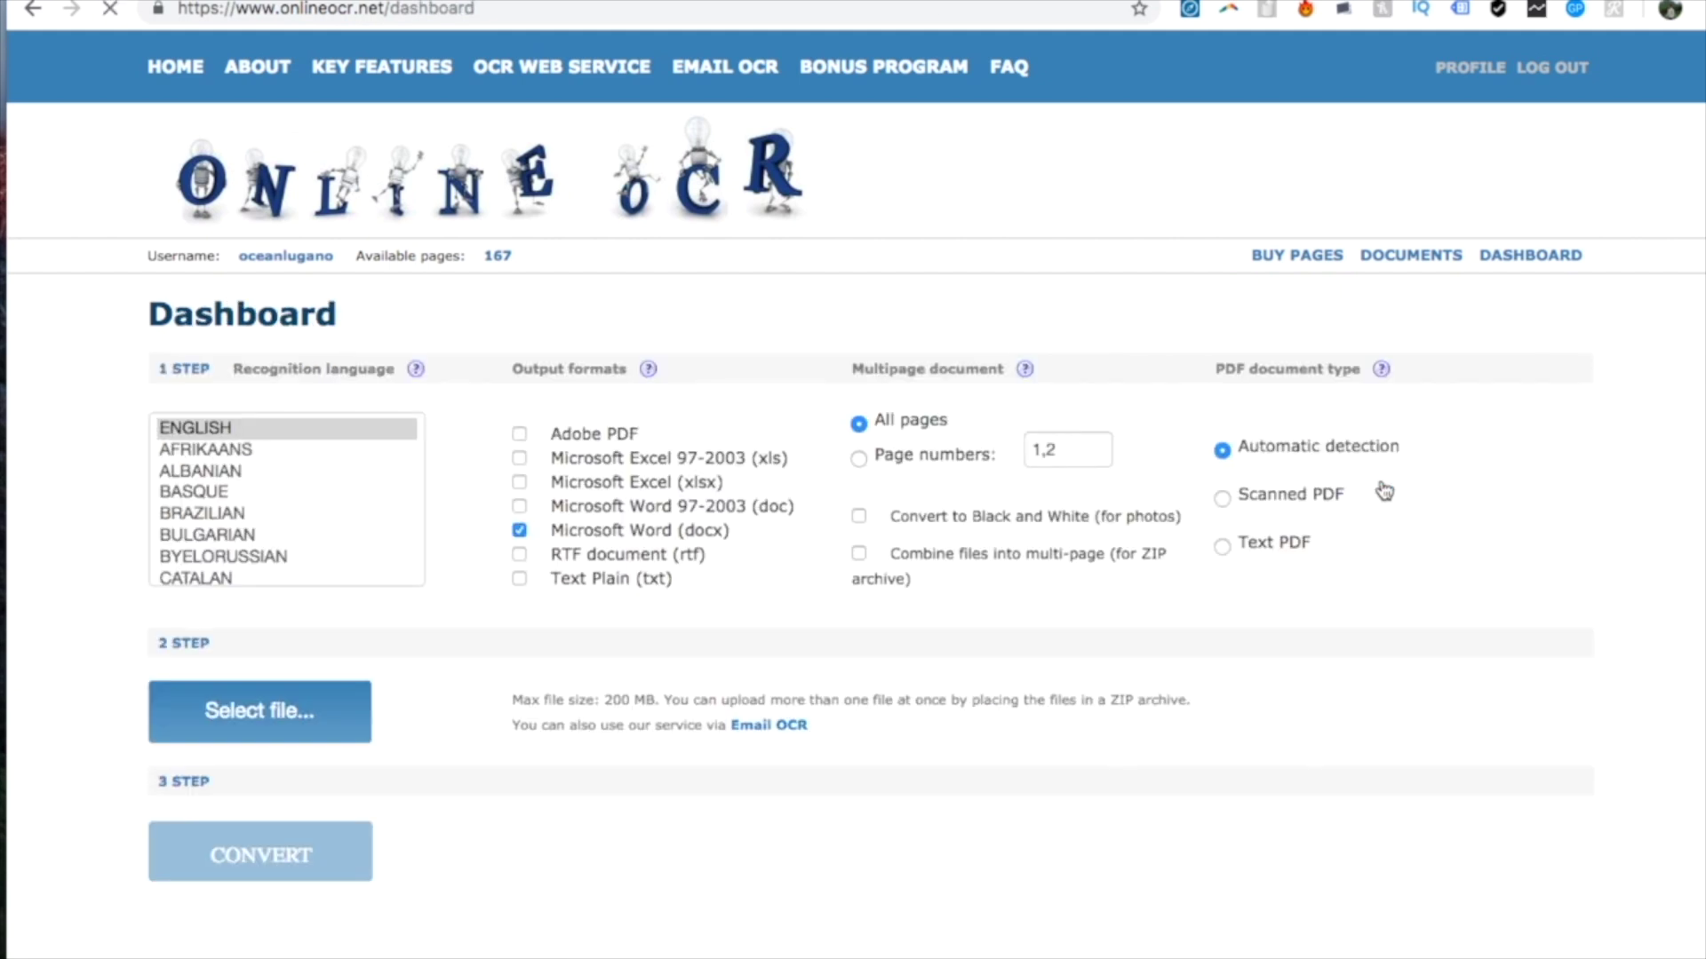
left_click(270, 725)
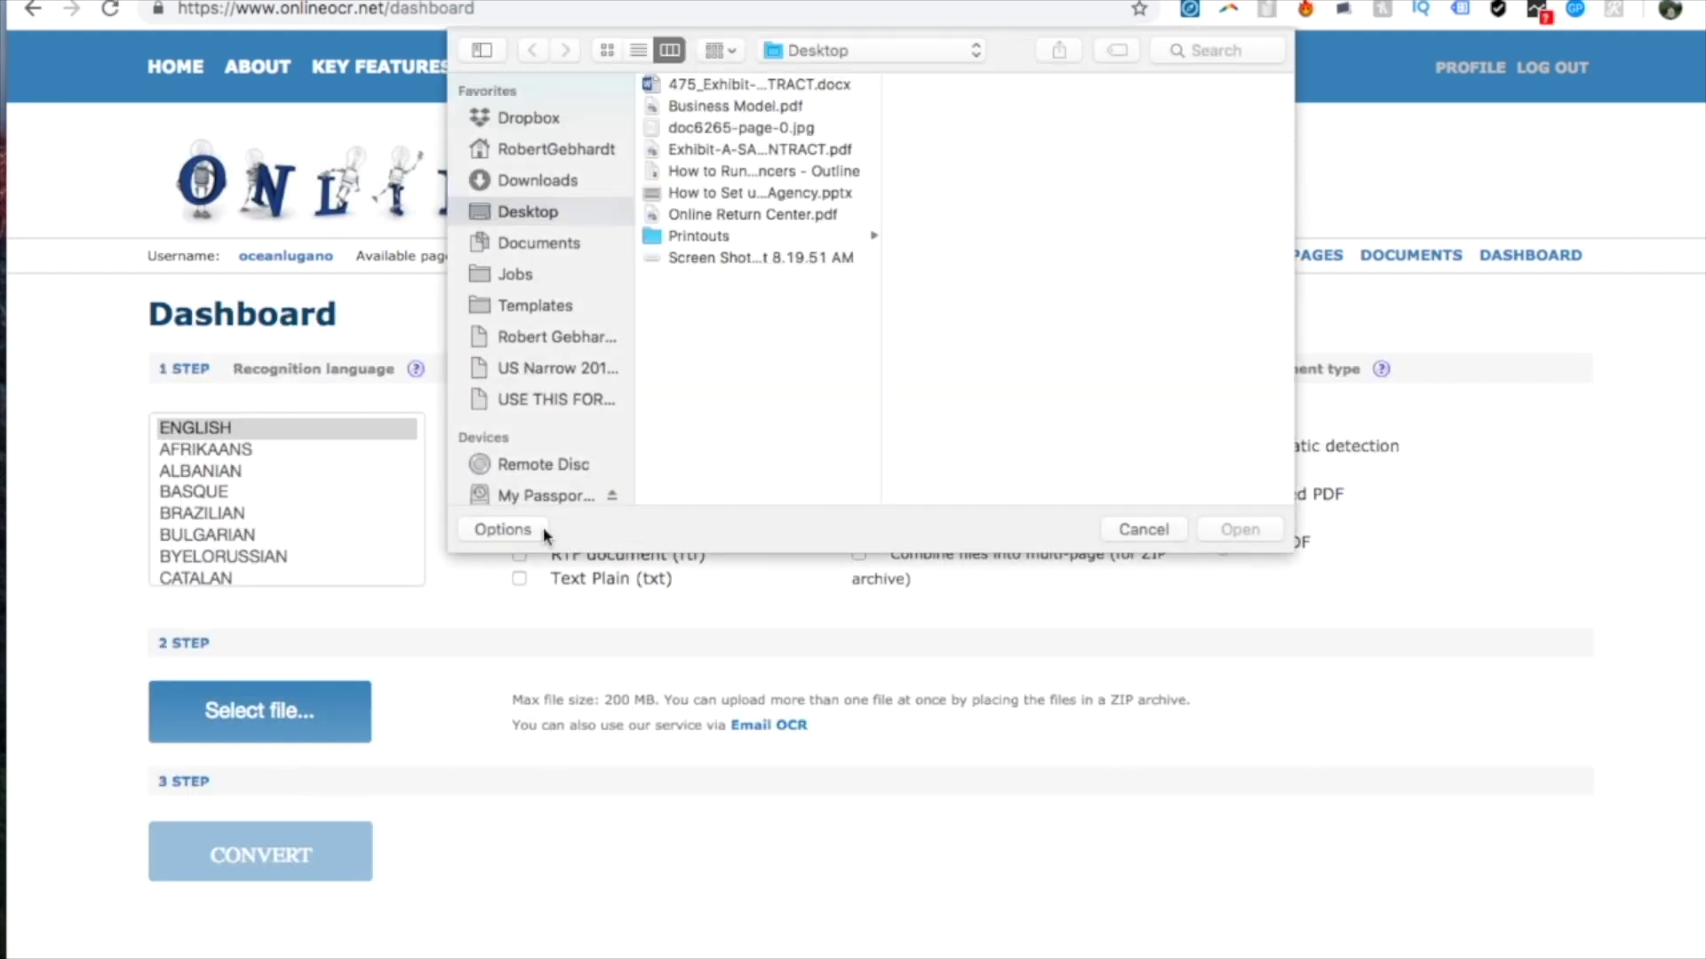
left_click(760, 130)
left_click(1276, 534)
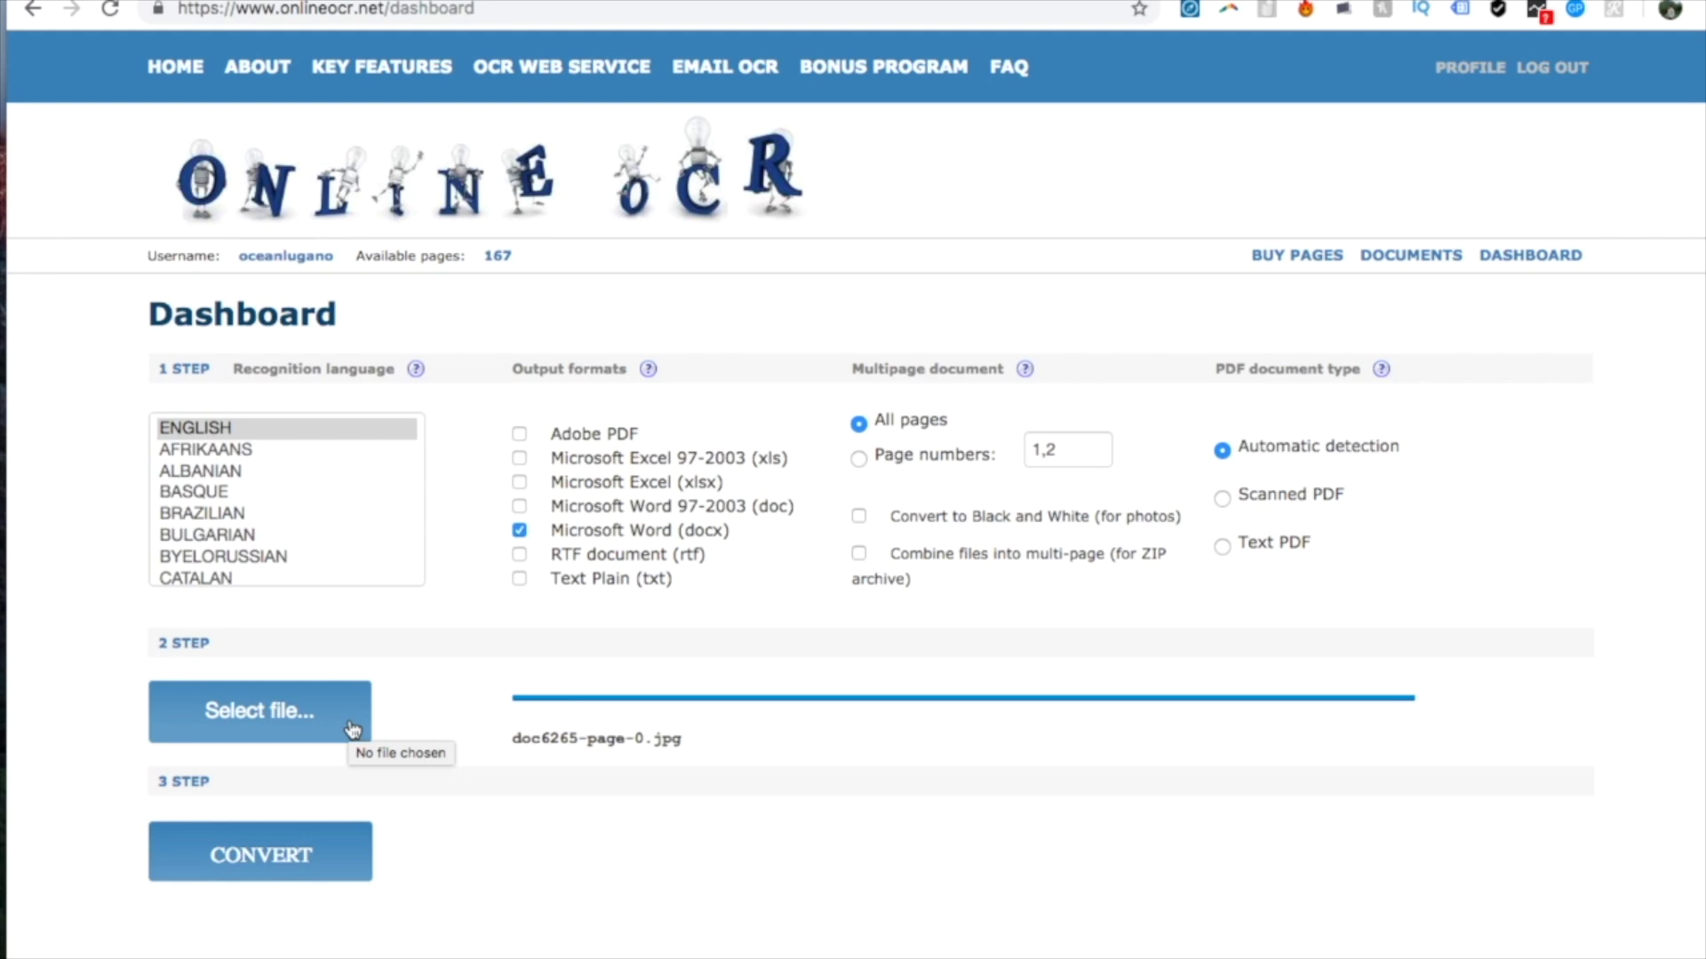
Convert the uploaded letter image with automatic document type detection and download 476_doc6265-page-0.docx
left_click_drag(1217, 367, 1365, 373)
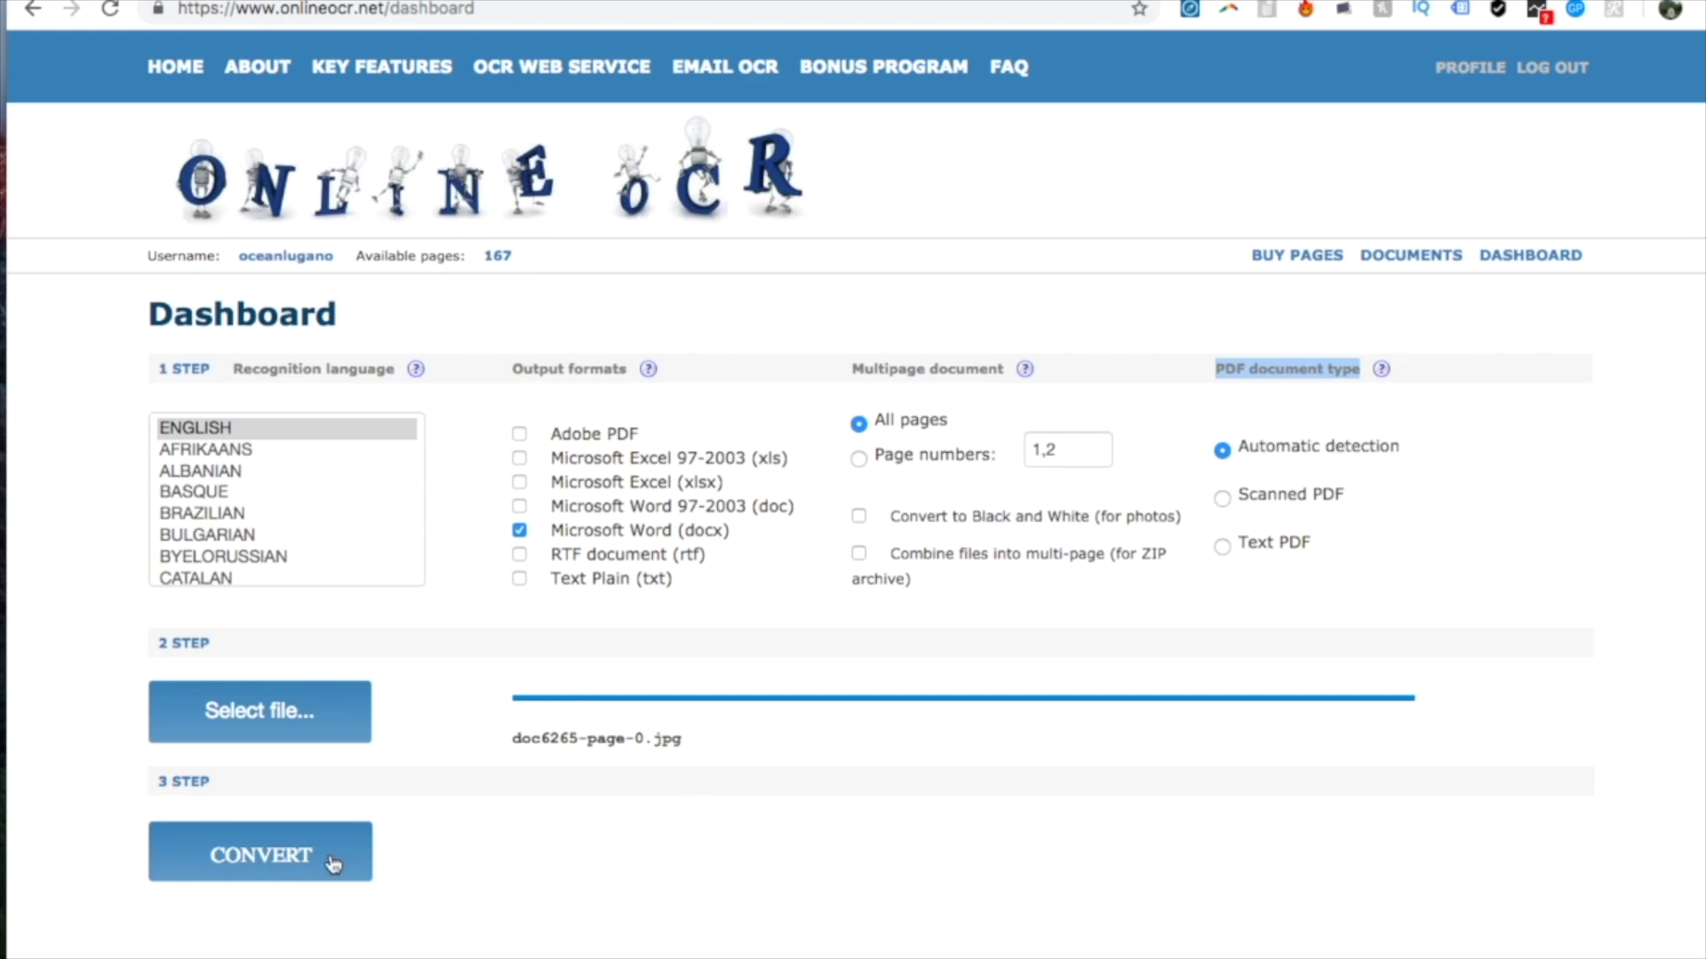
left_click(301, 856)
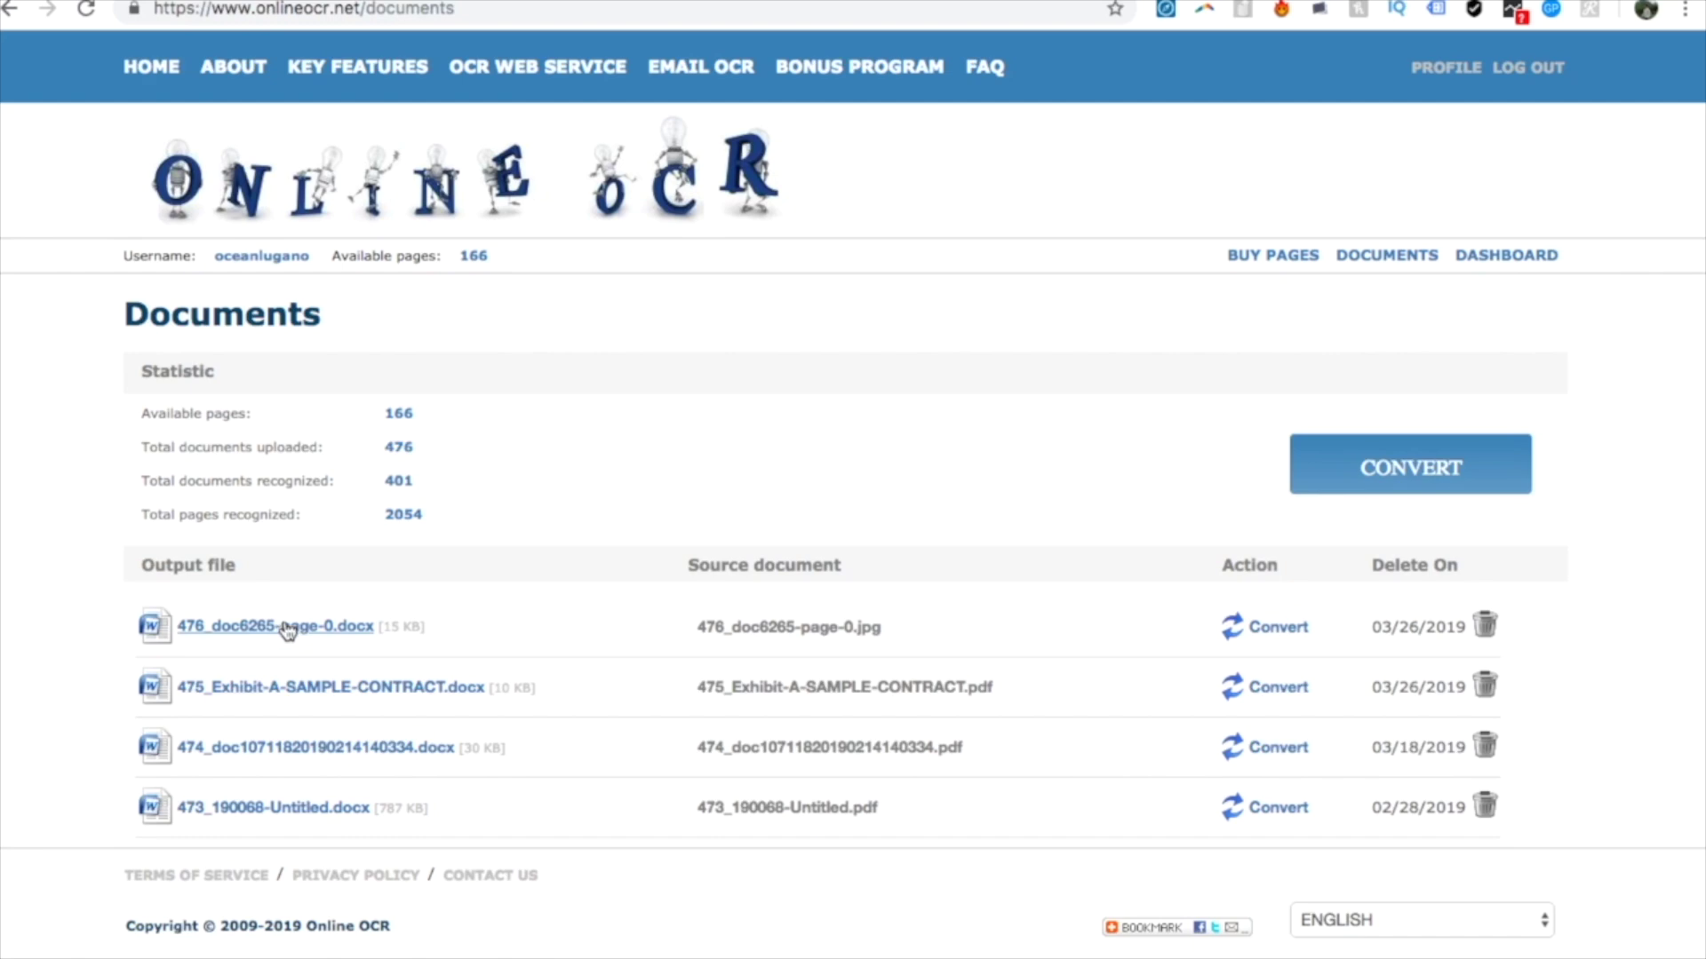
left_click(286, 627)
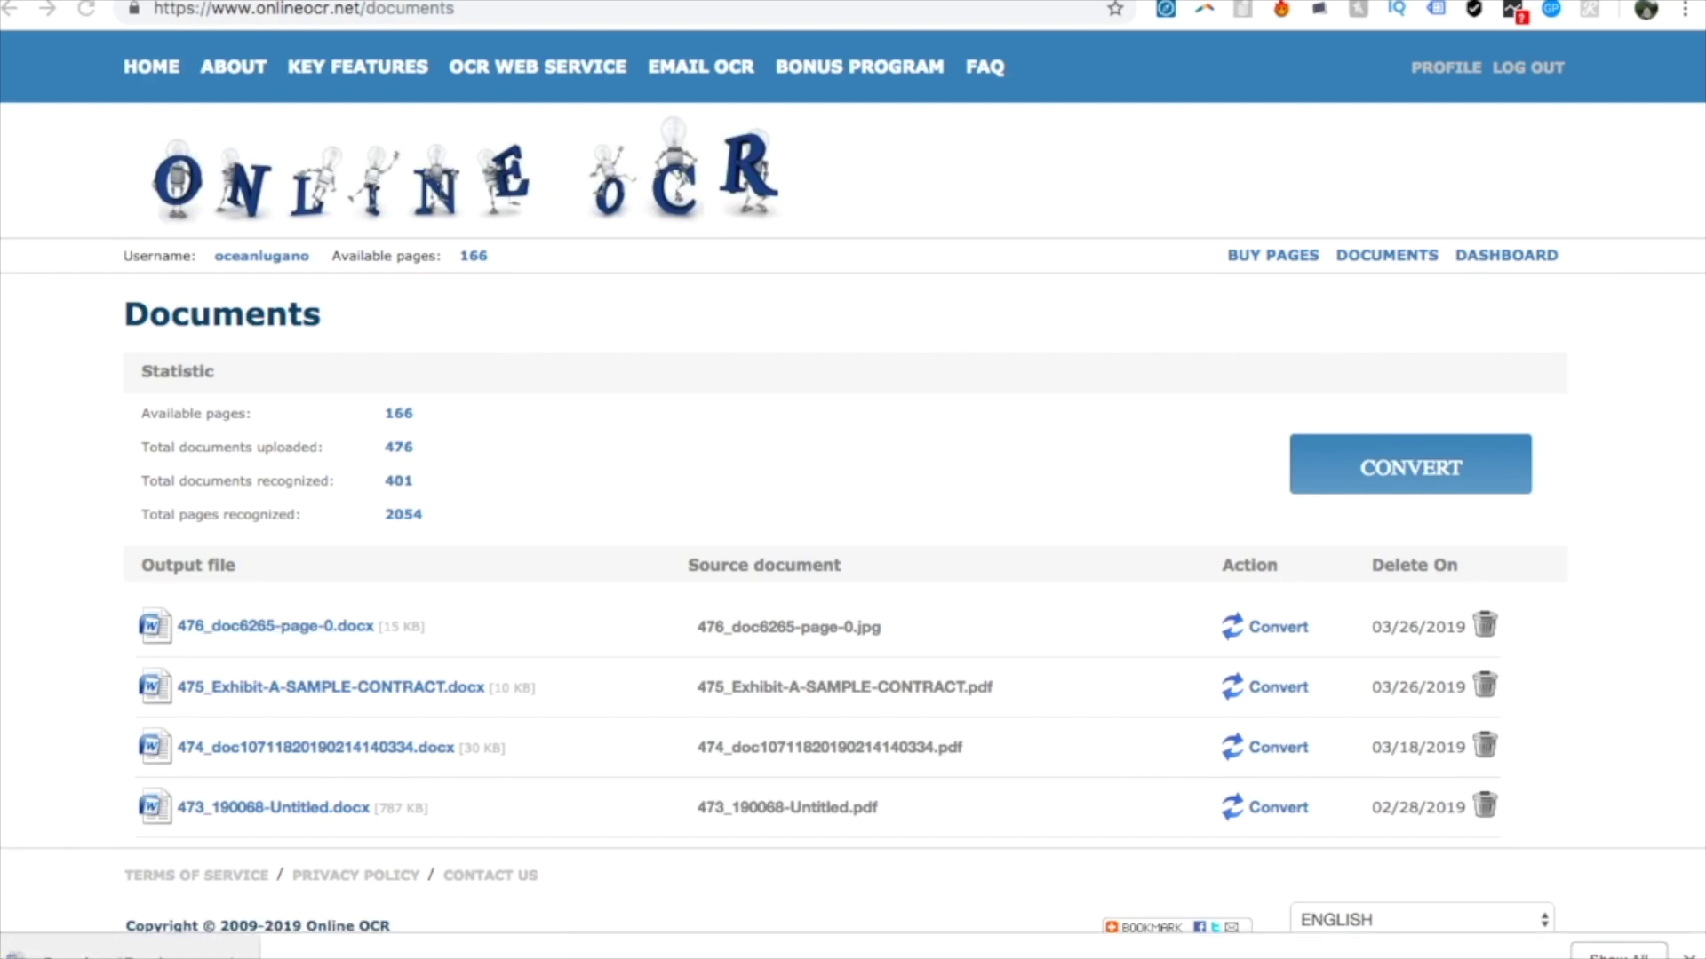
Open the downloaded 476_doc6265-page-0.docx in Word, enlarge the page, and bring up the scanned letter image beside it
left_click(133, 947)
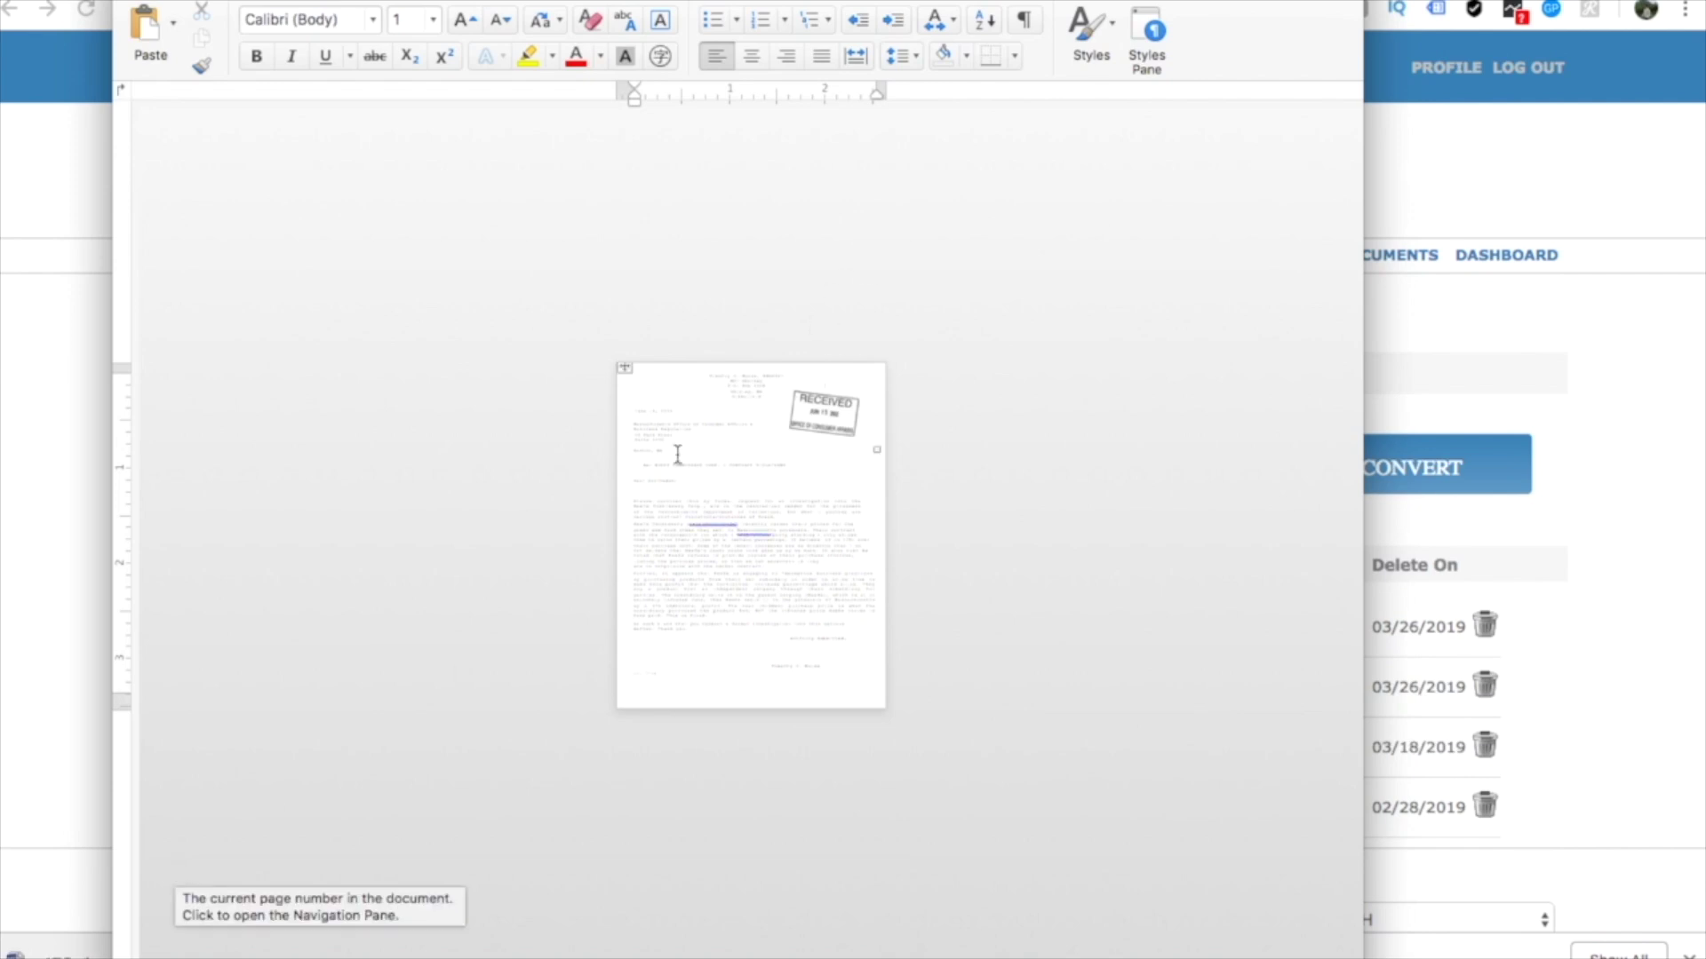
left_click_drag(1192, 958, 1232, 958)
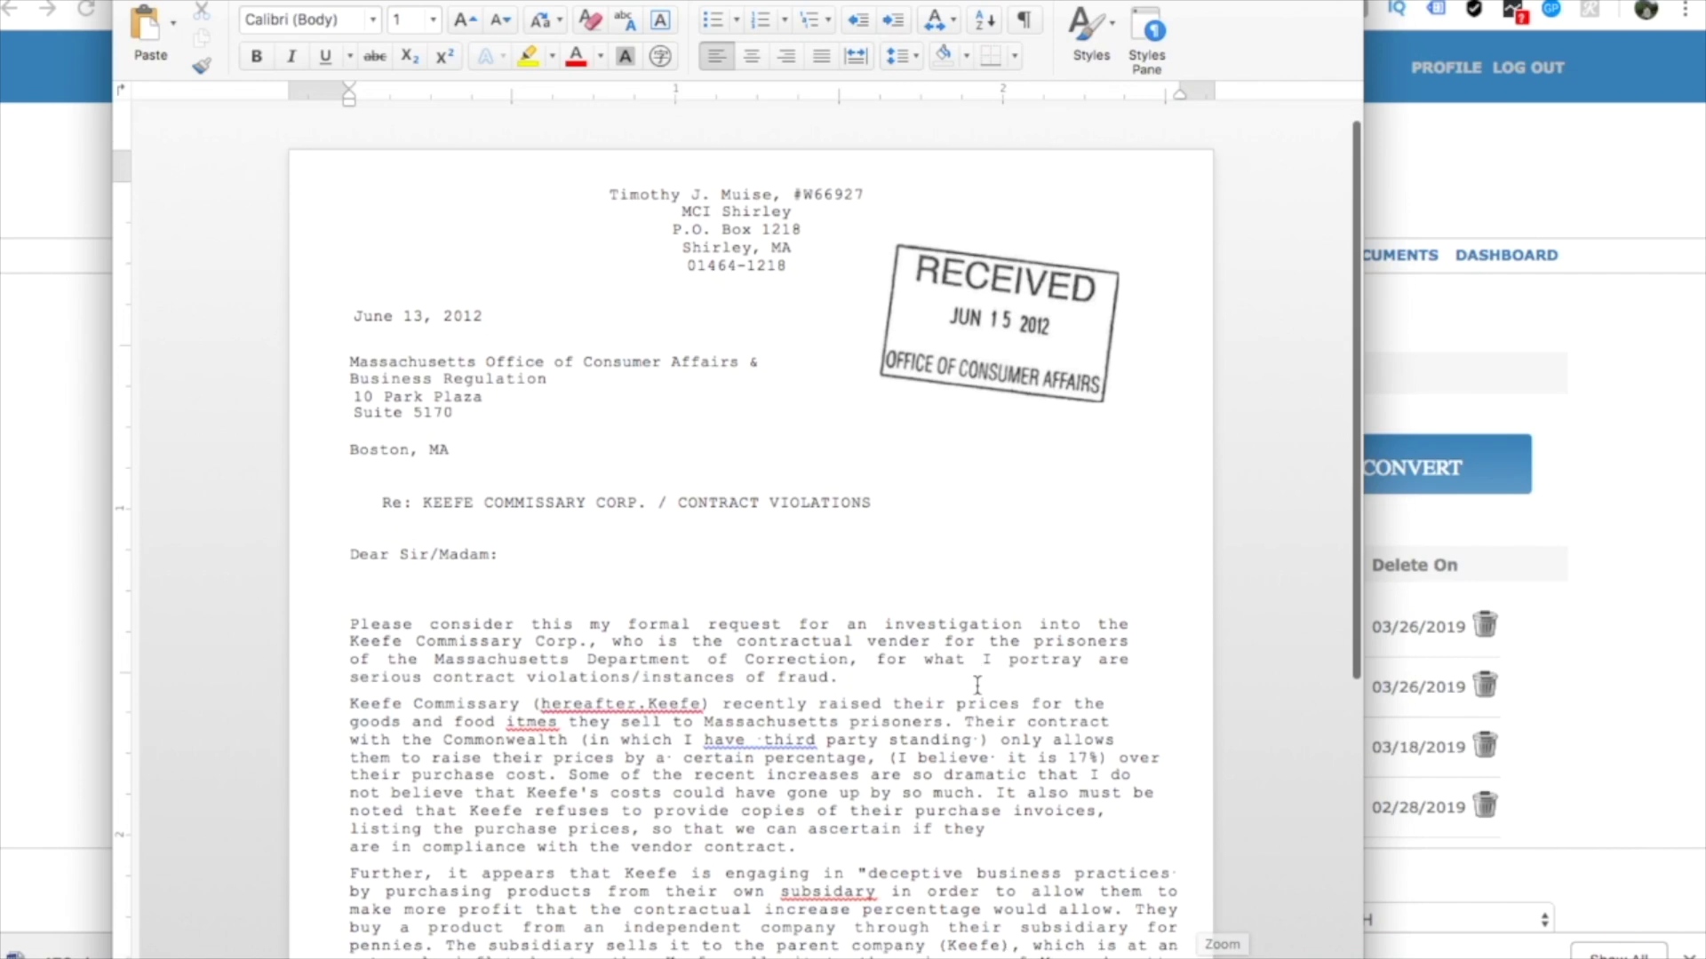
scroll(978, 685, "down", 2)
left_click_drag(977, 0, 821, 1)
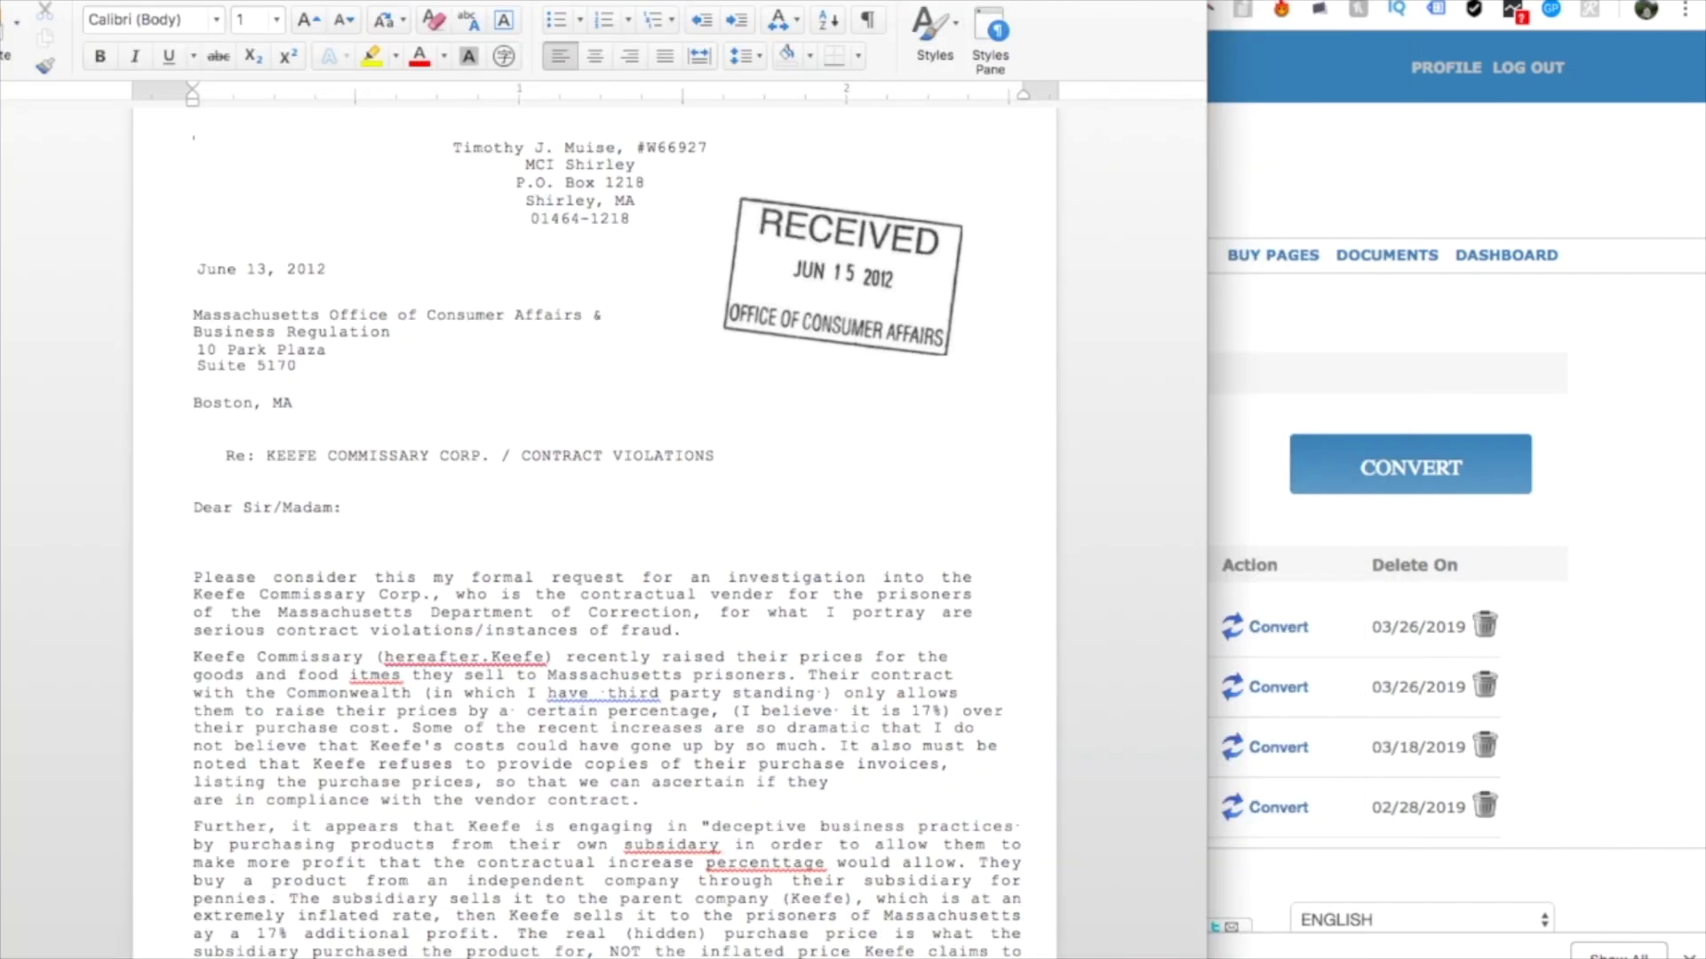
key("super+Tab")
key("super+Tab")
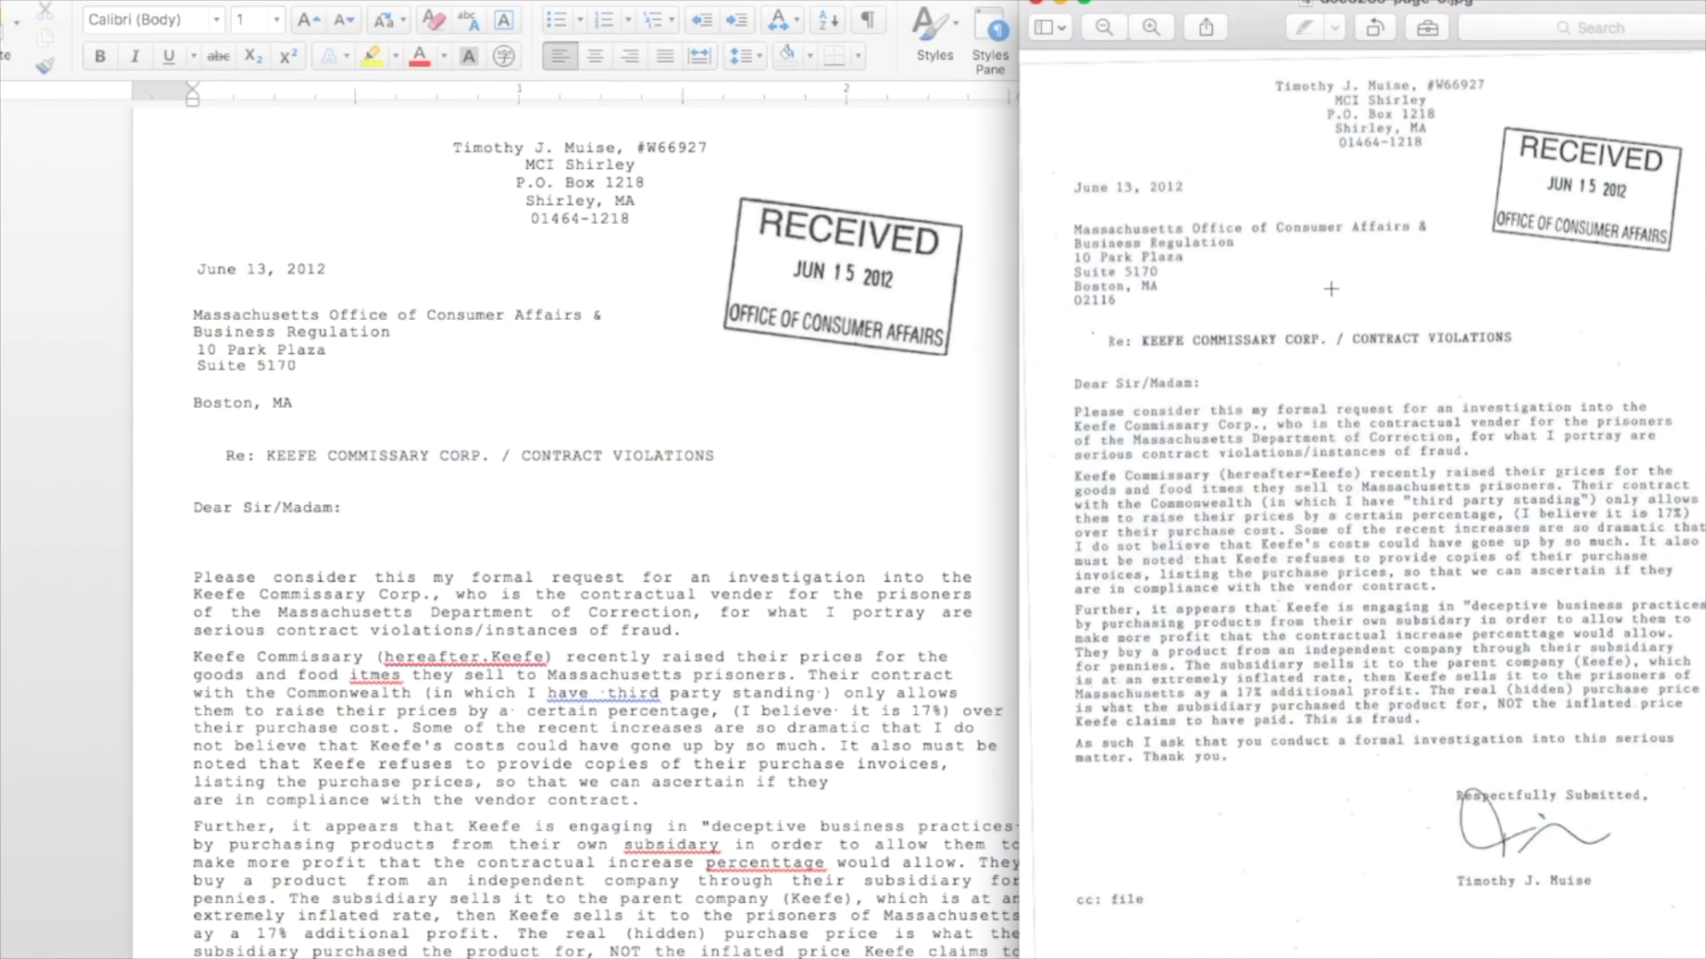
scroll(552, 531, "down", 1)
Check whether the RECEIVED stamp, the sender block and the body text can be selected in the converted letter
left_click(822, 248)
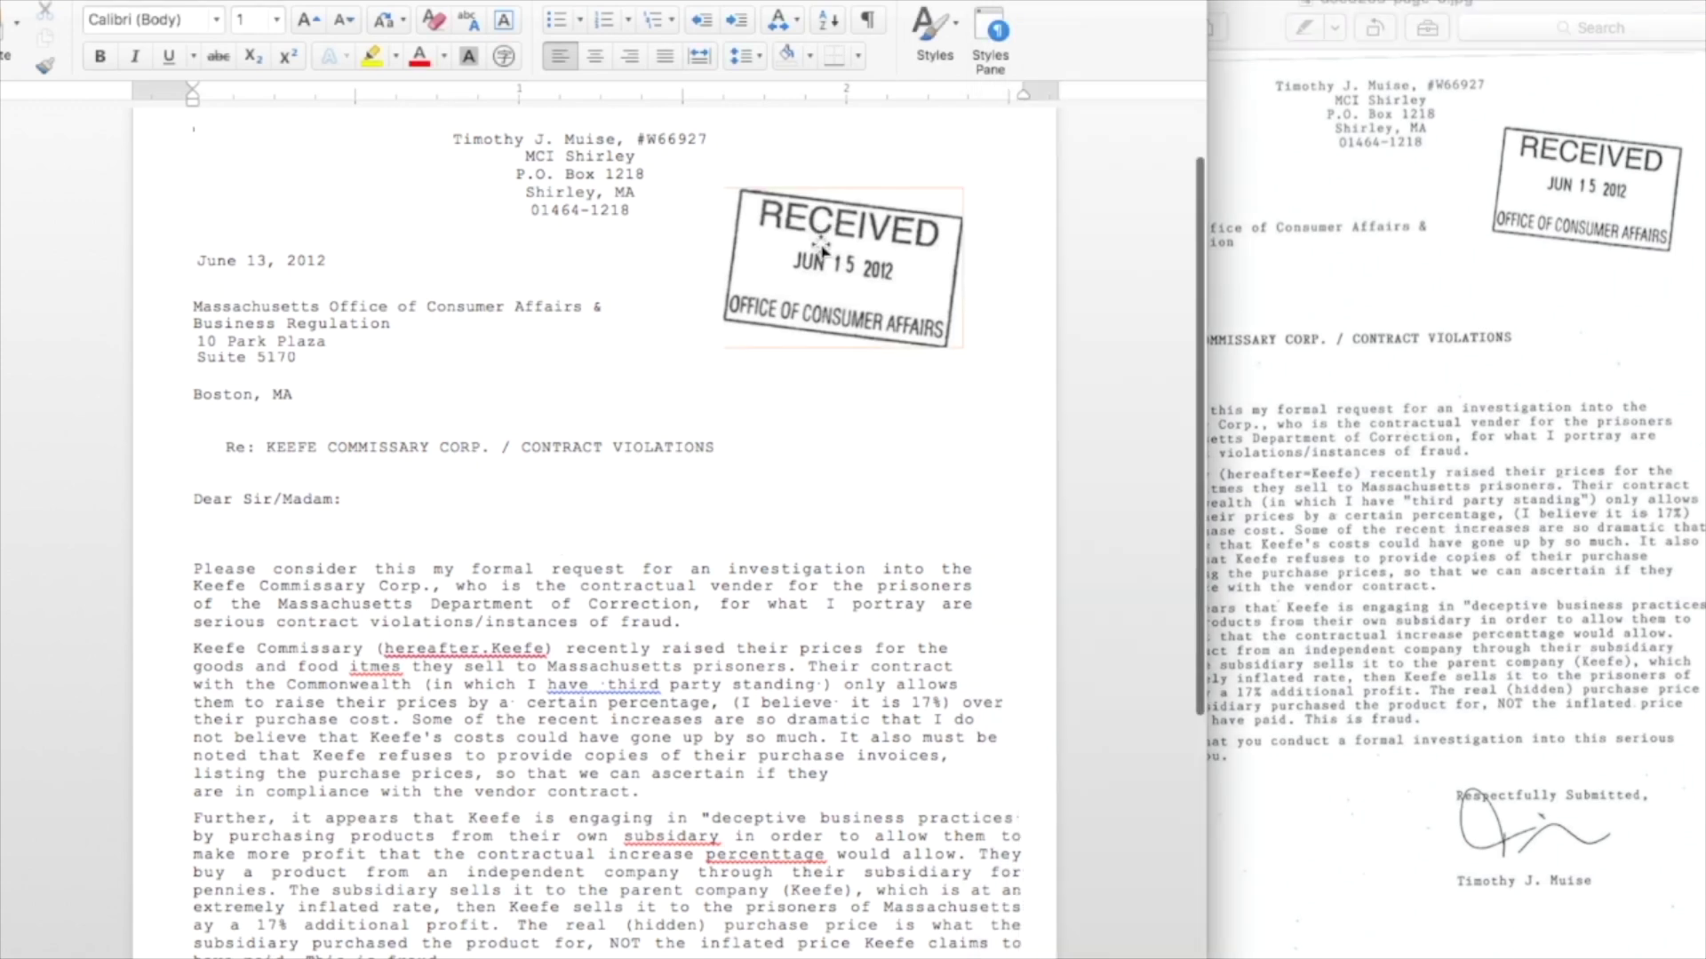
left_click_drag(190, 498, 773, 613)
left_click(767, 604)
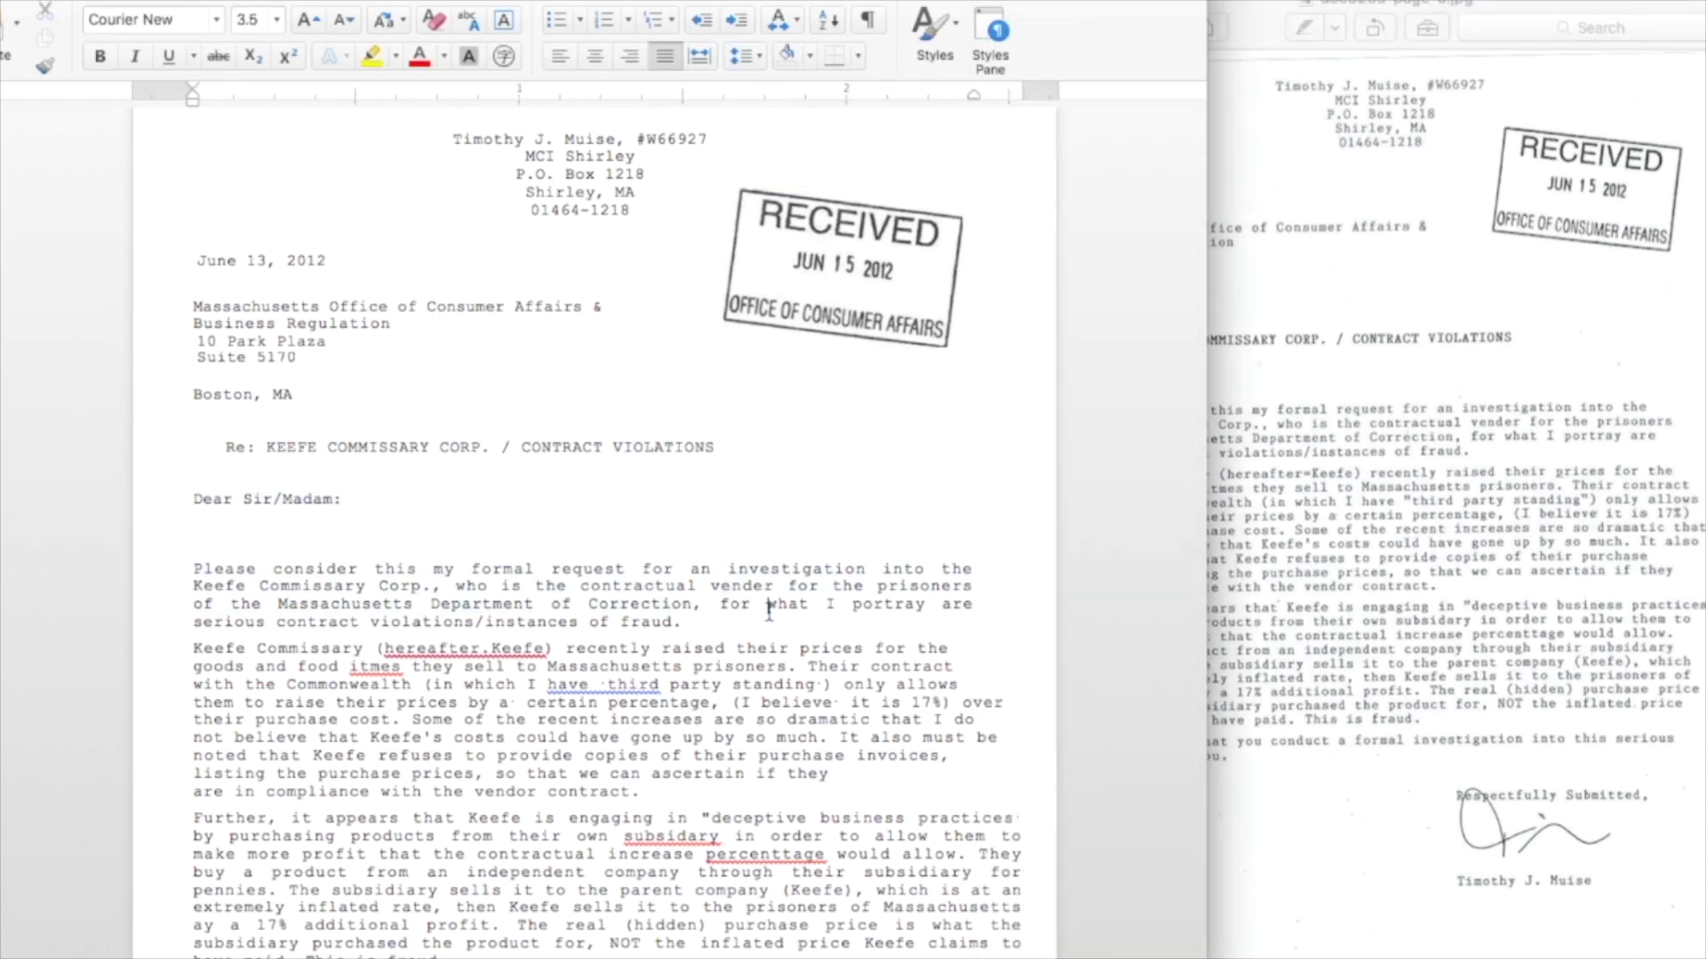
left_click(826, 268)
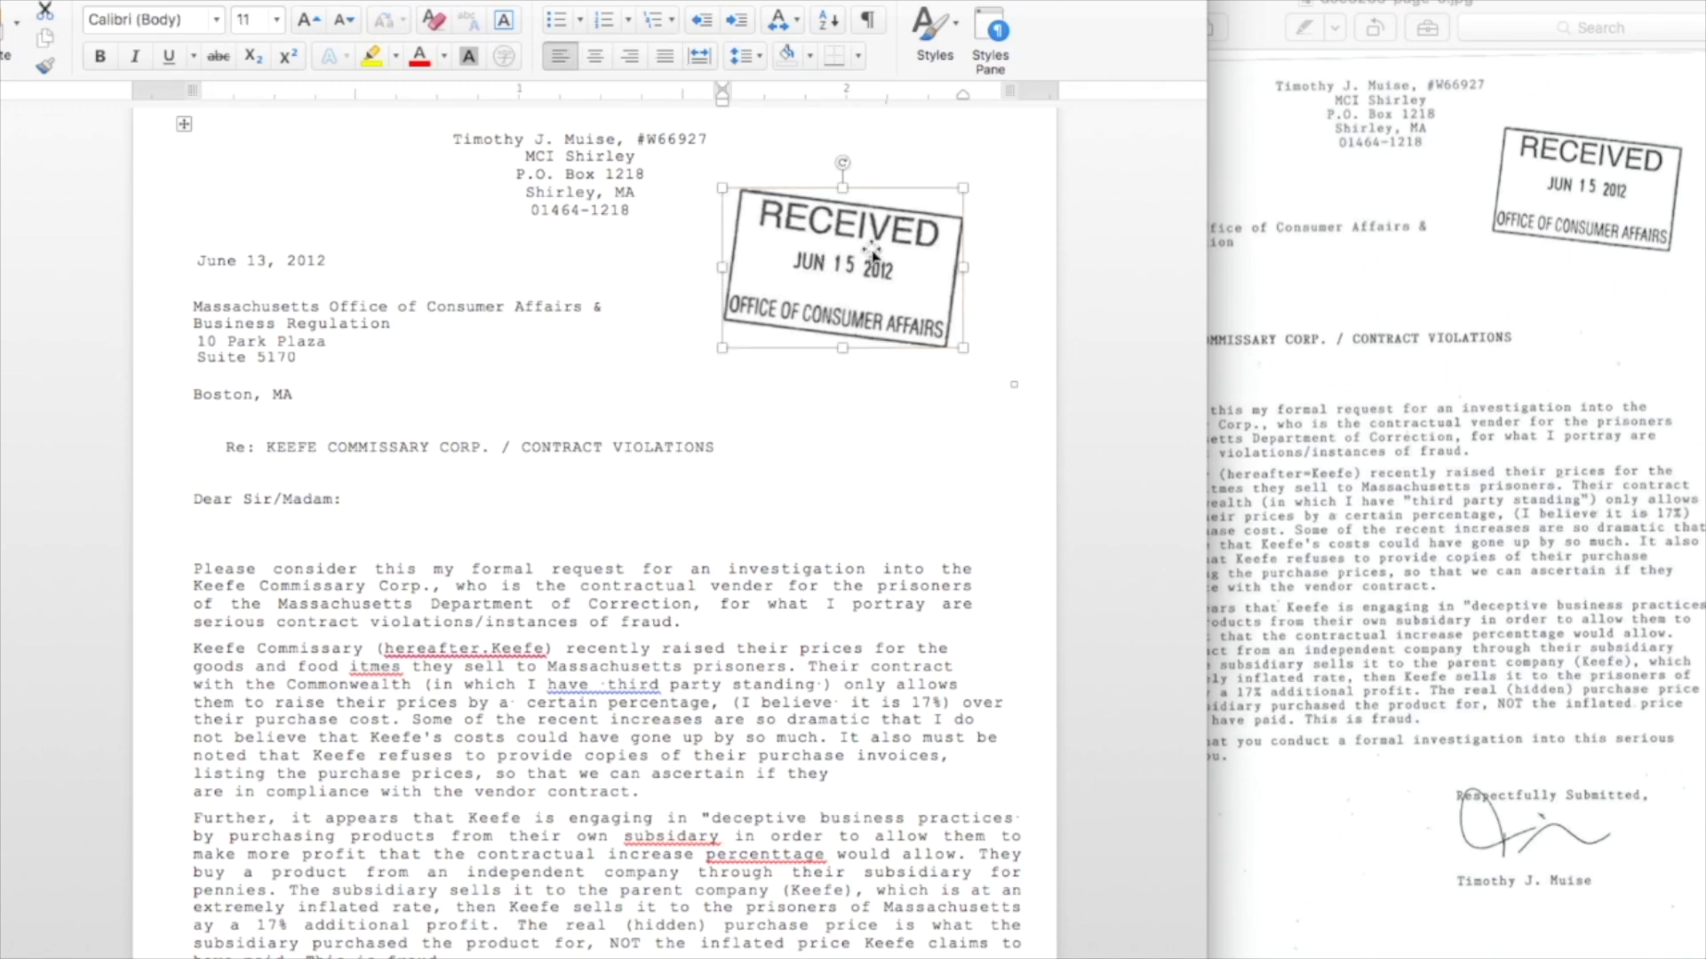
left_click_drag(533, 140, 625, 207)
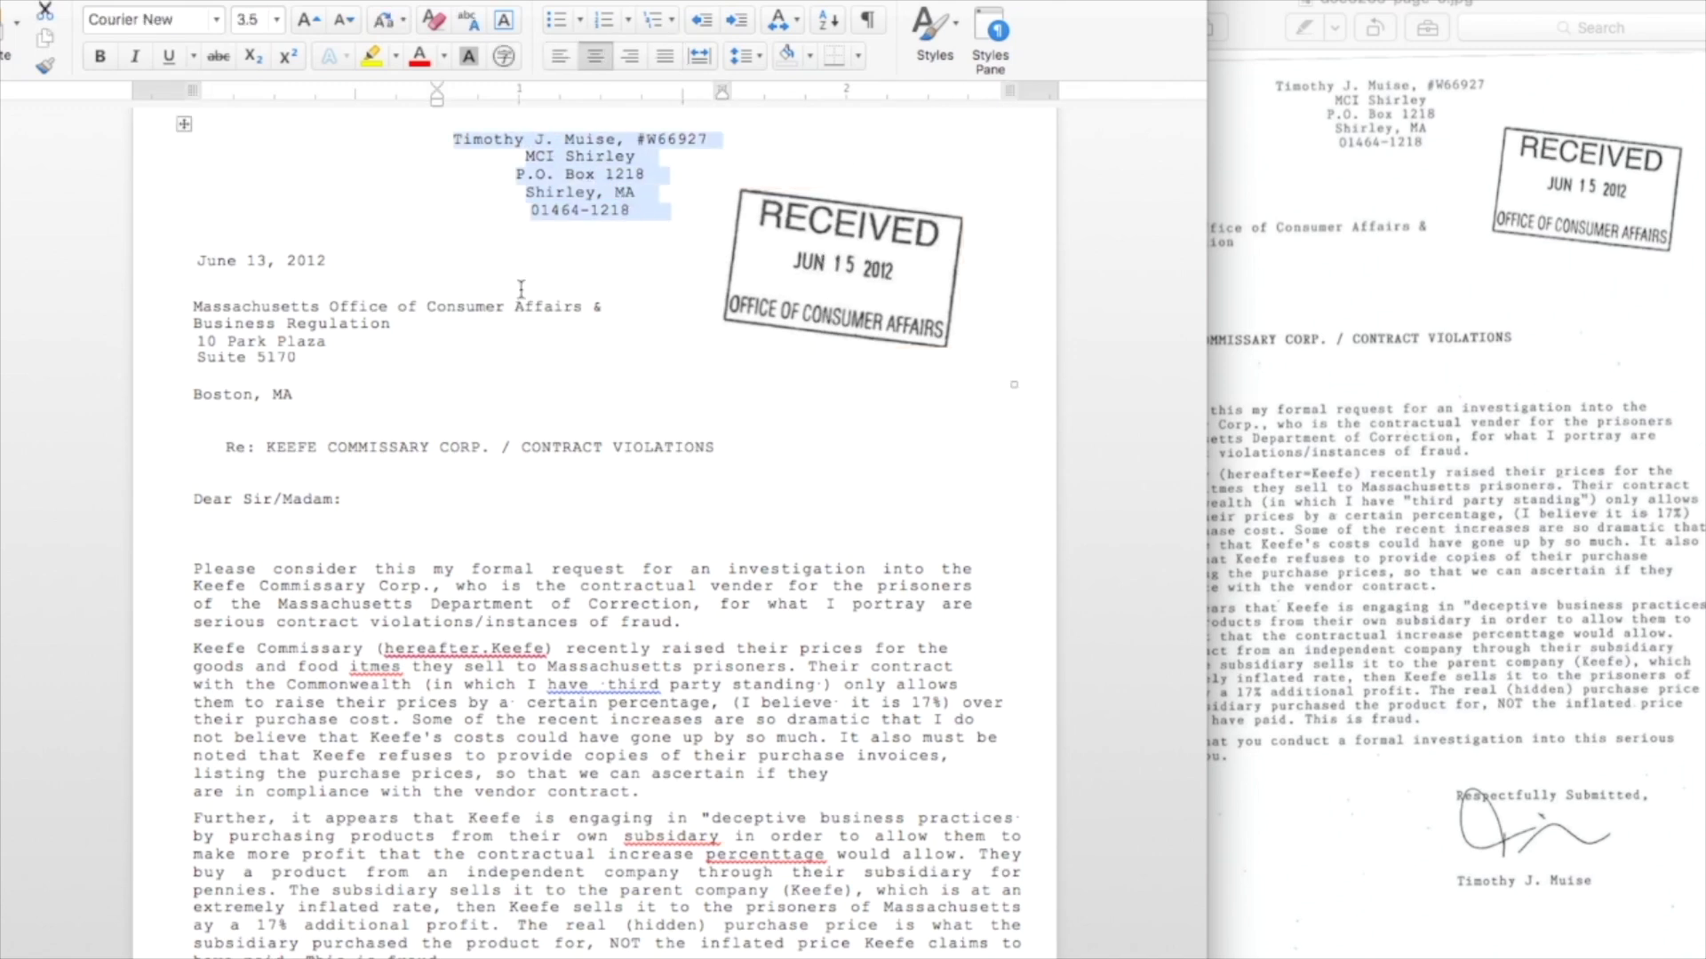
left_click_drag(191, 133, 517, 665)
left_click(536, 666)
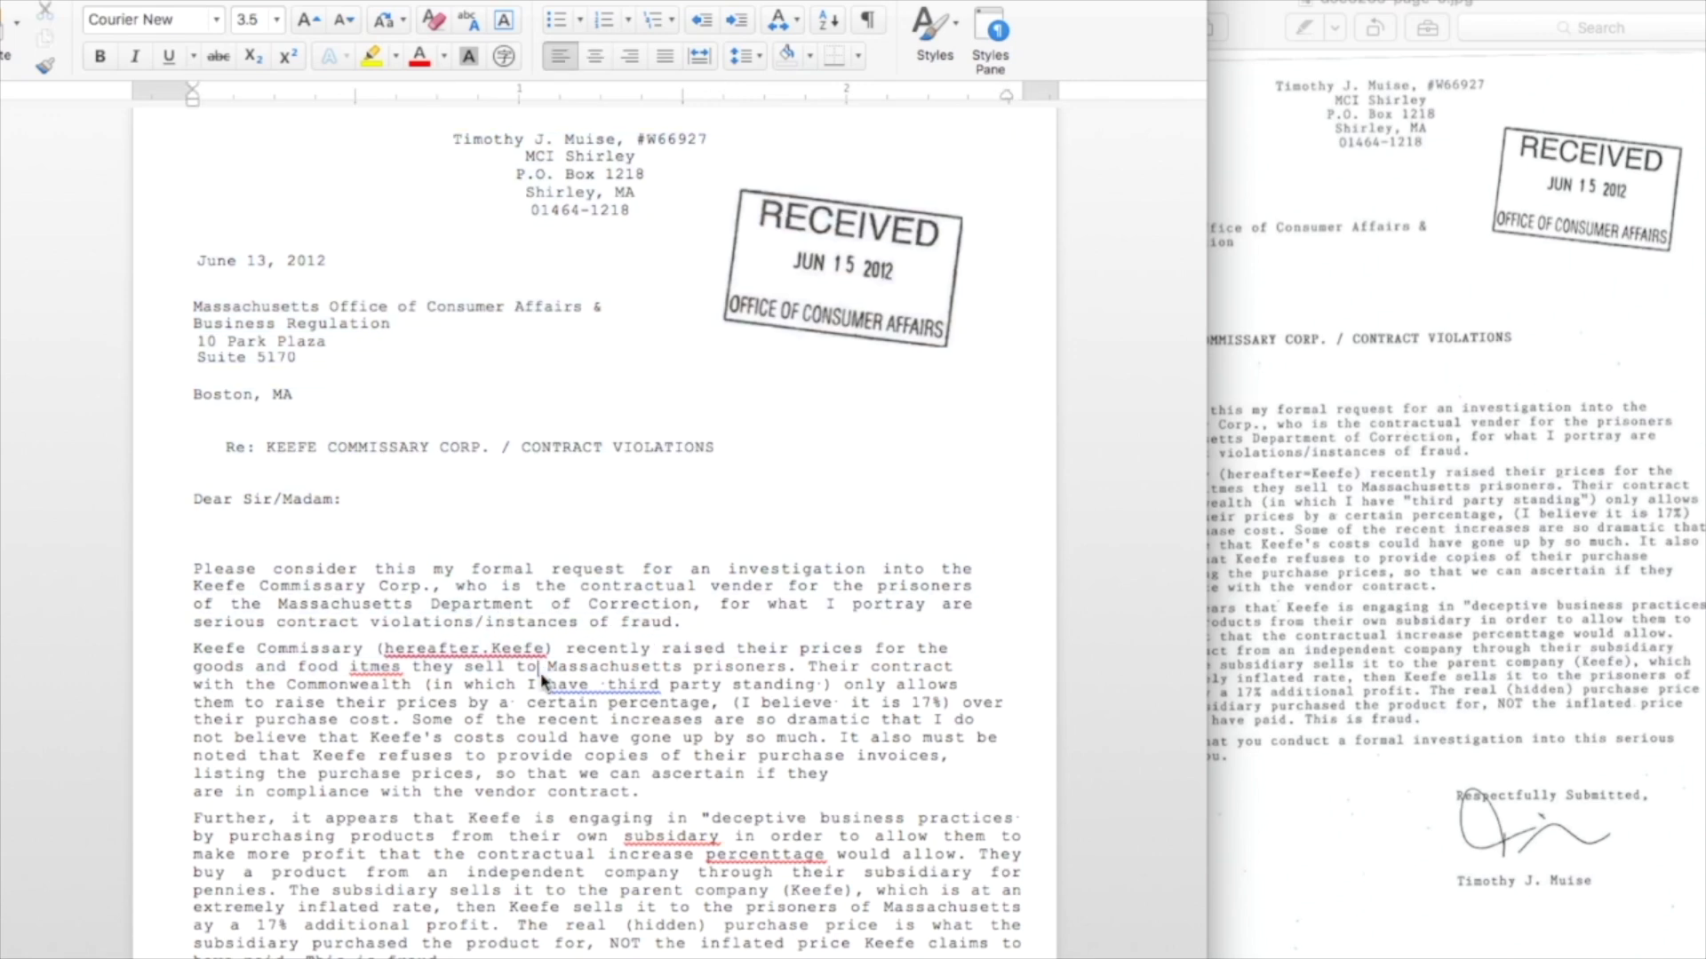
Delete the stray mark before "third party standing" in the paragraph beginning "Keefe Commissary"
scroll(1143, 624, "down", 3)
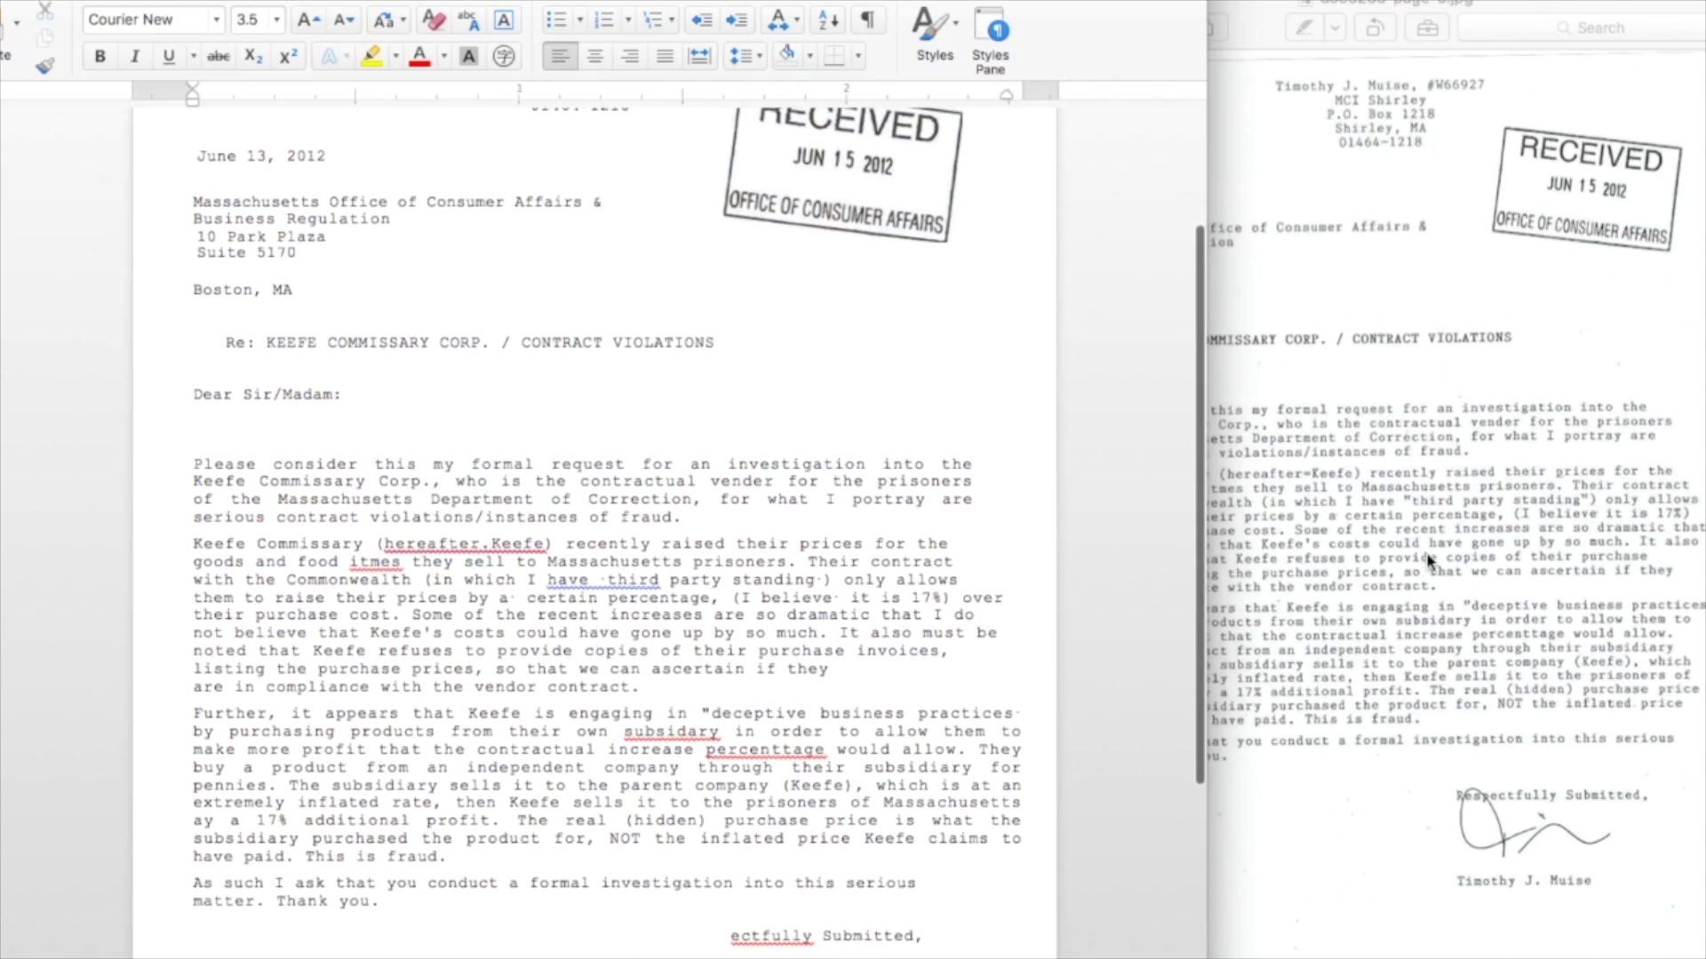
left_click(605, 582)
key("BackSpace")
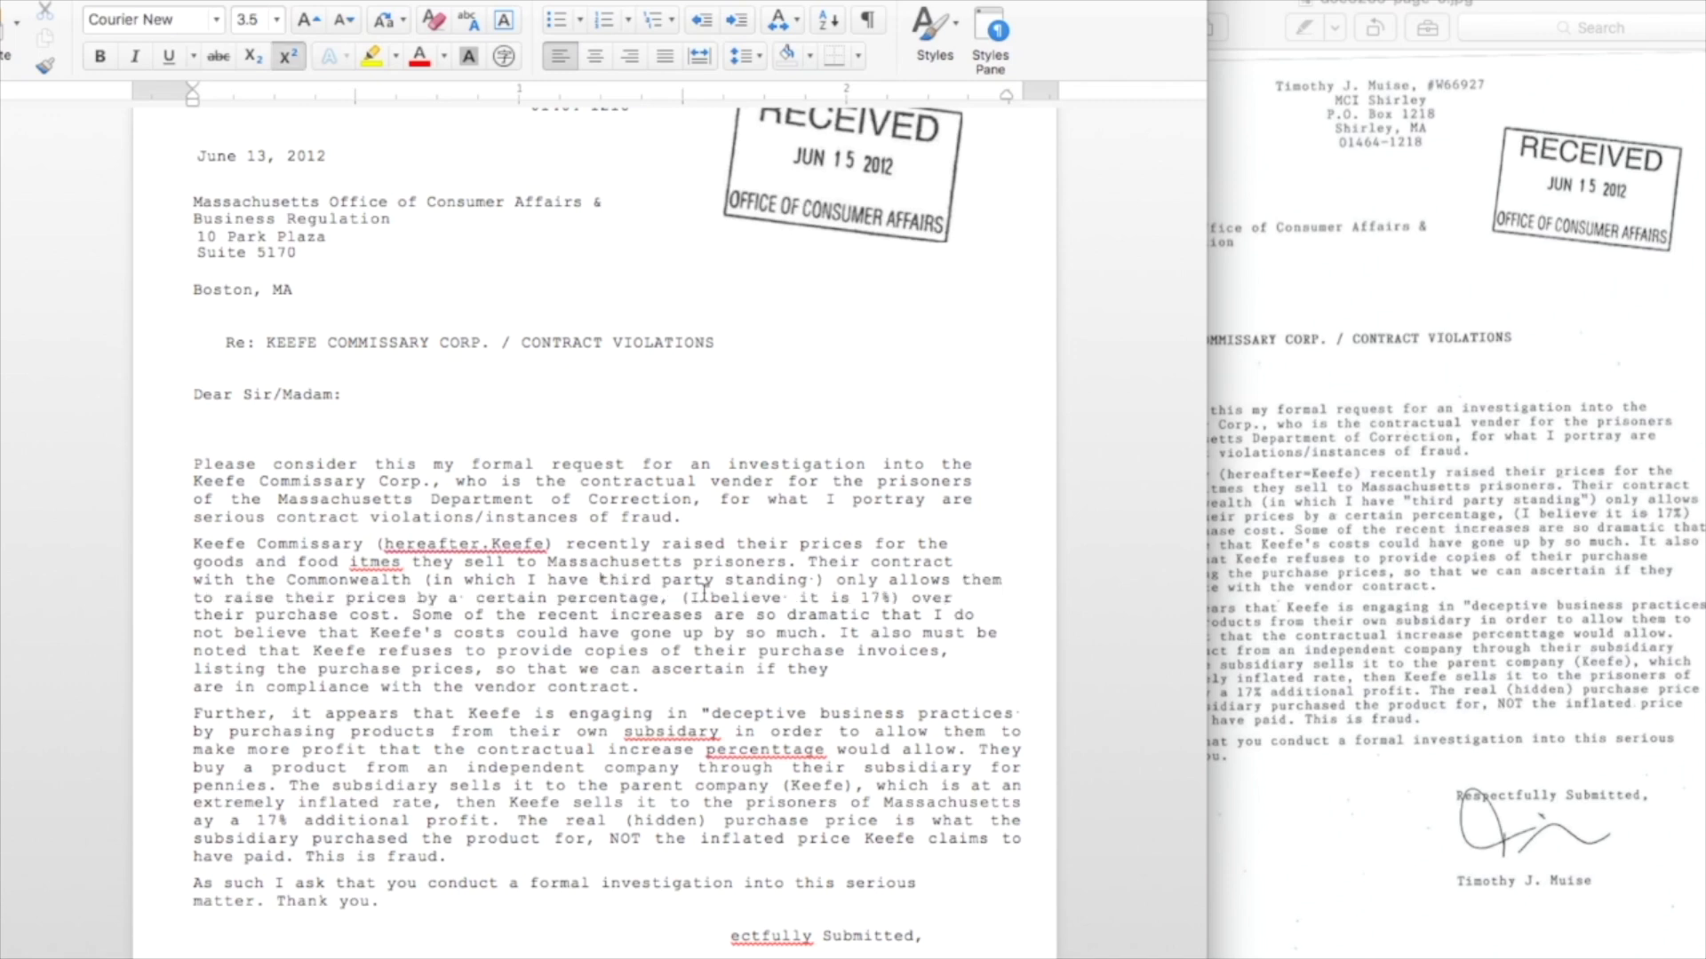
Compare the misspelled words in the "Further" paragraph and the cut-off closing line with the scanned letter
scroll(703, 594, "down", 2)
left_click(692, 659)
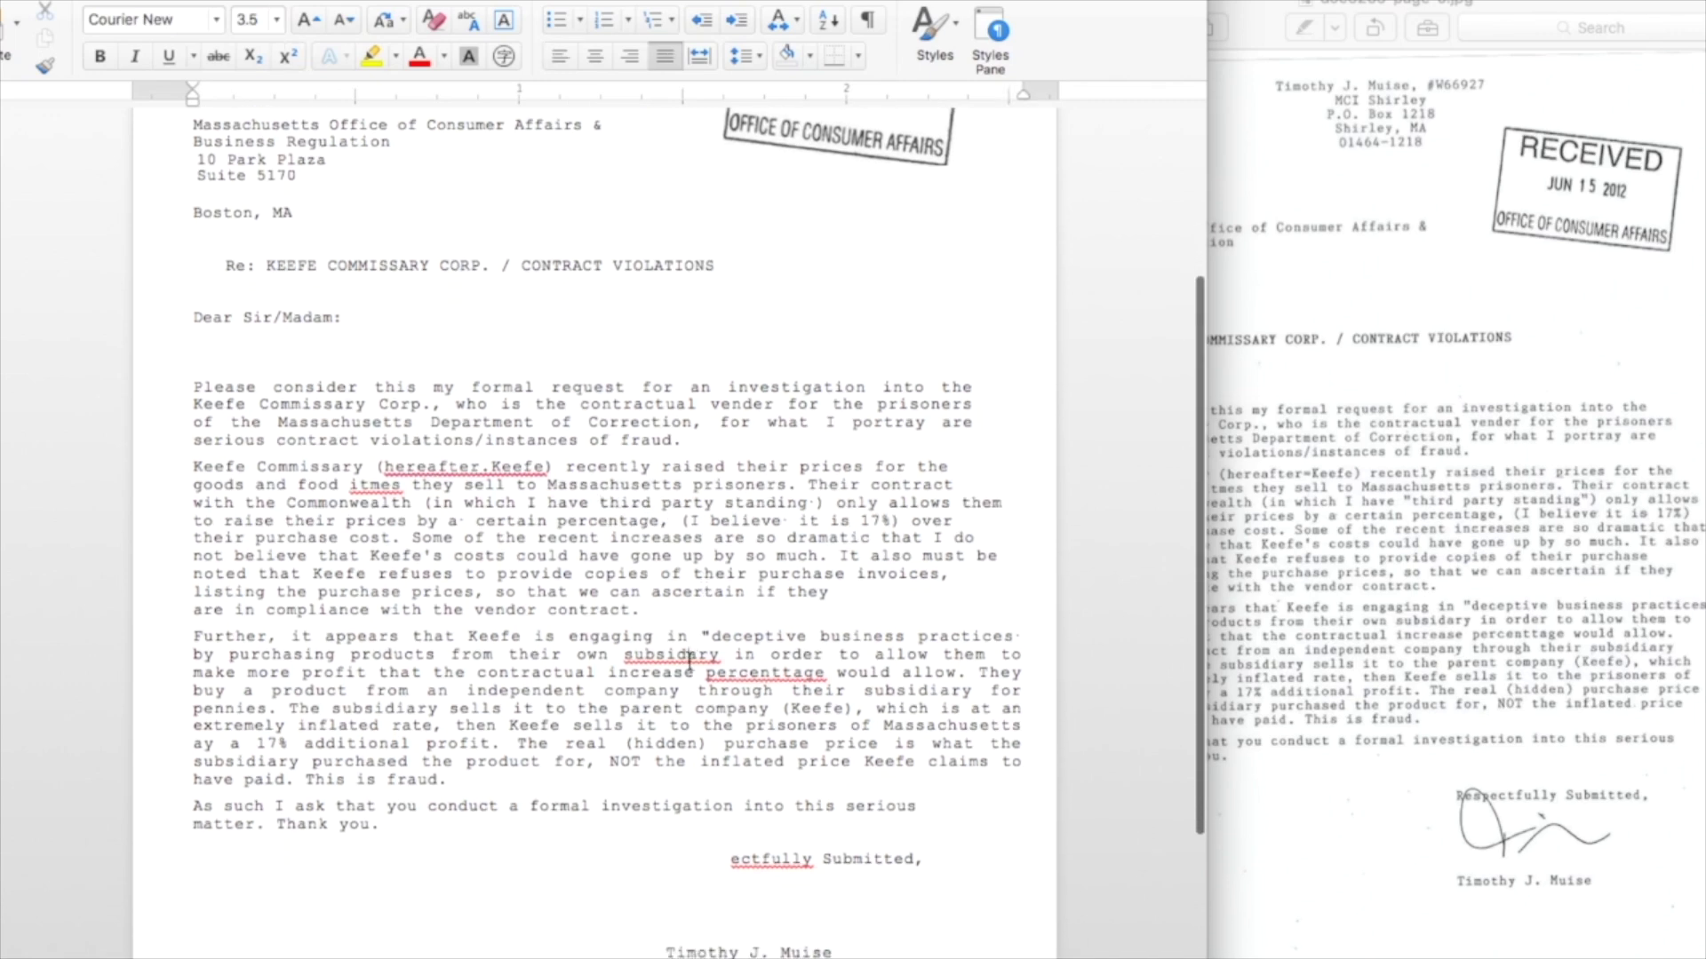
left_click(1450, 621)
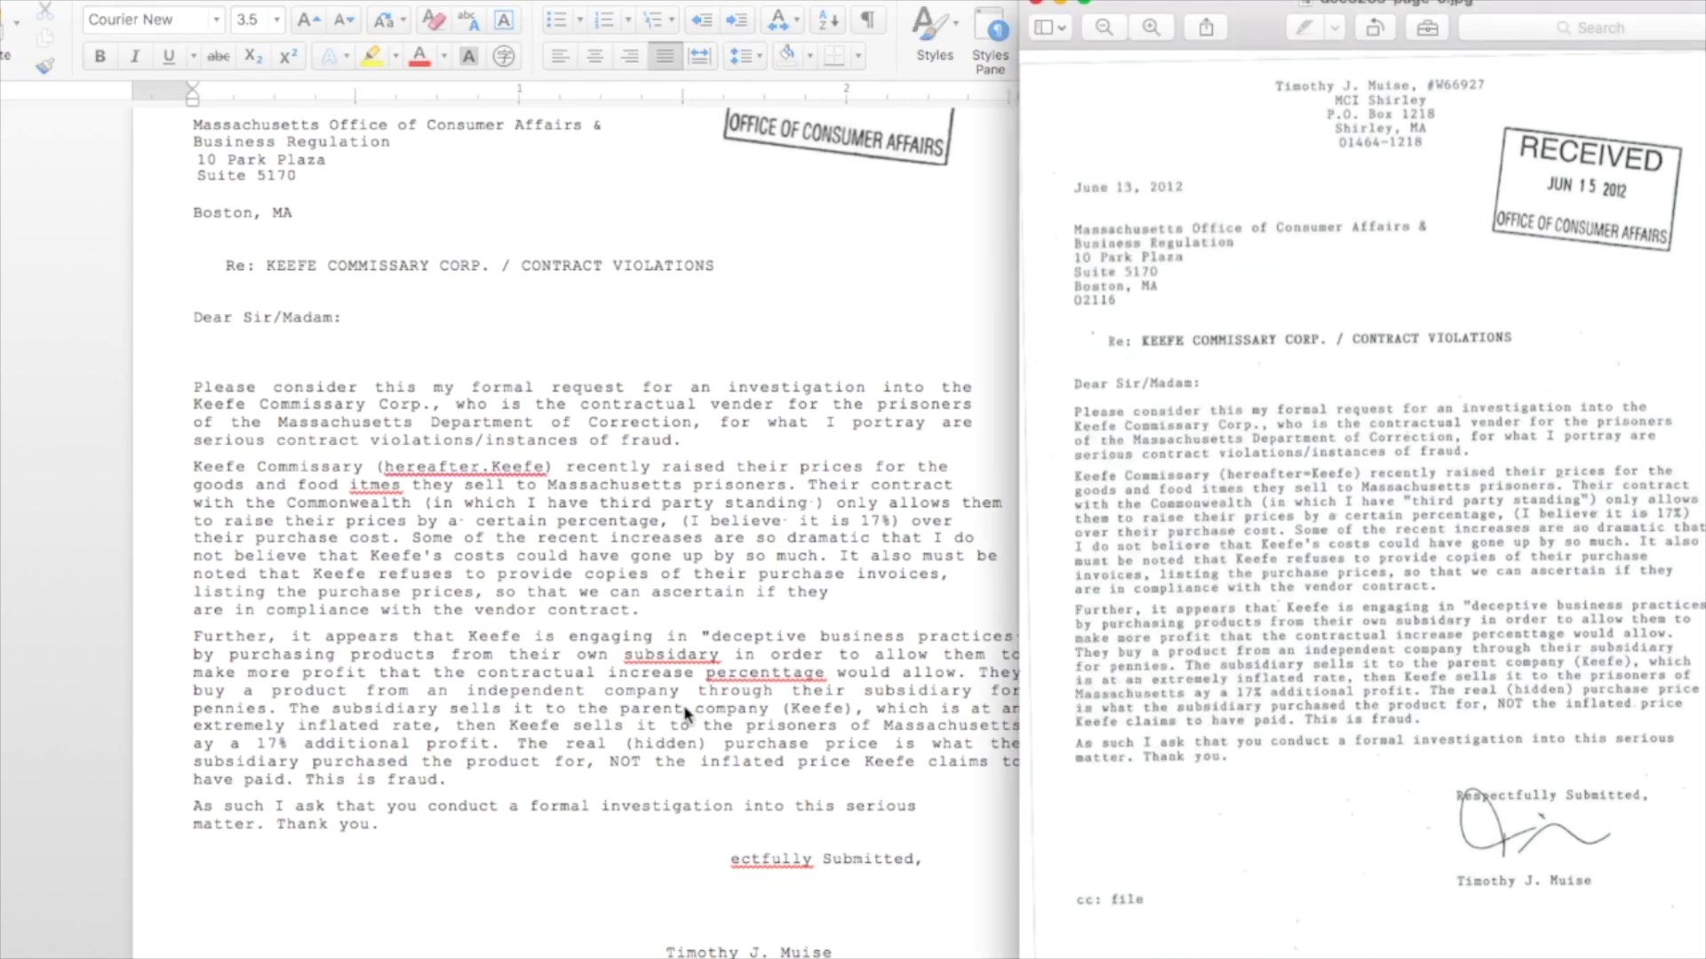
left_click(662, 672)
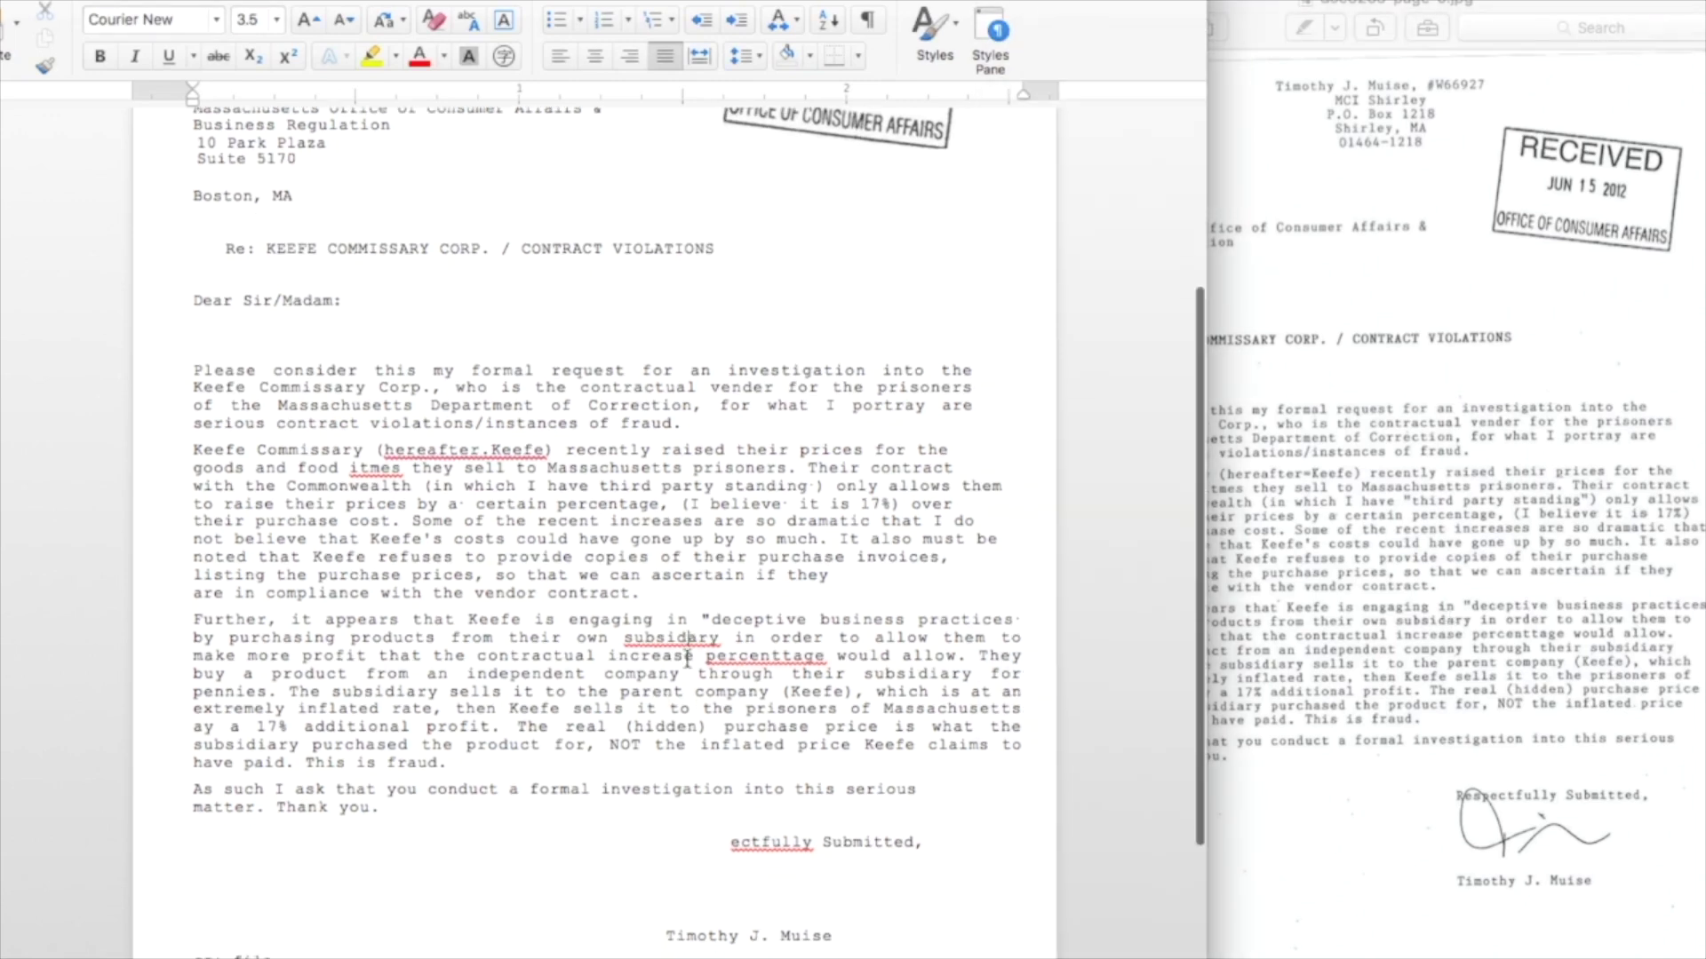
scroll(762, 621, "down", 1)
scroll(773, 611, "down", 3)
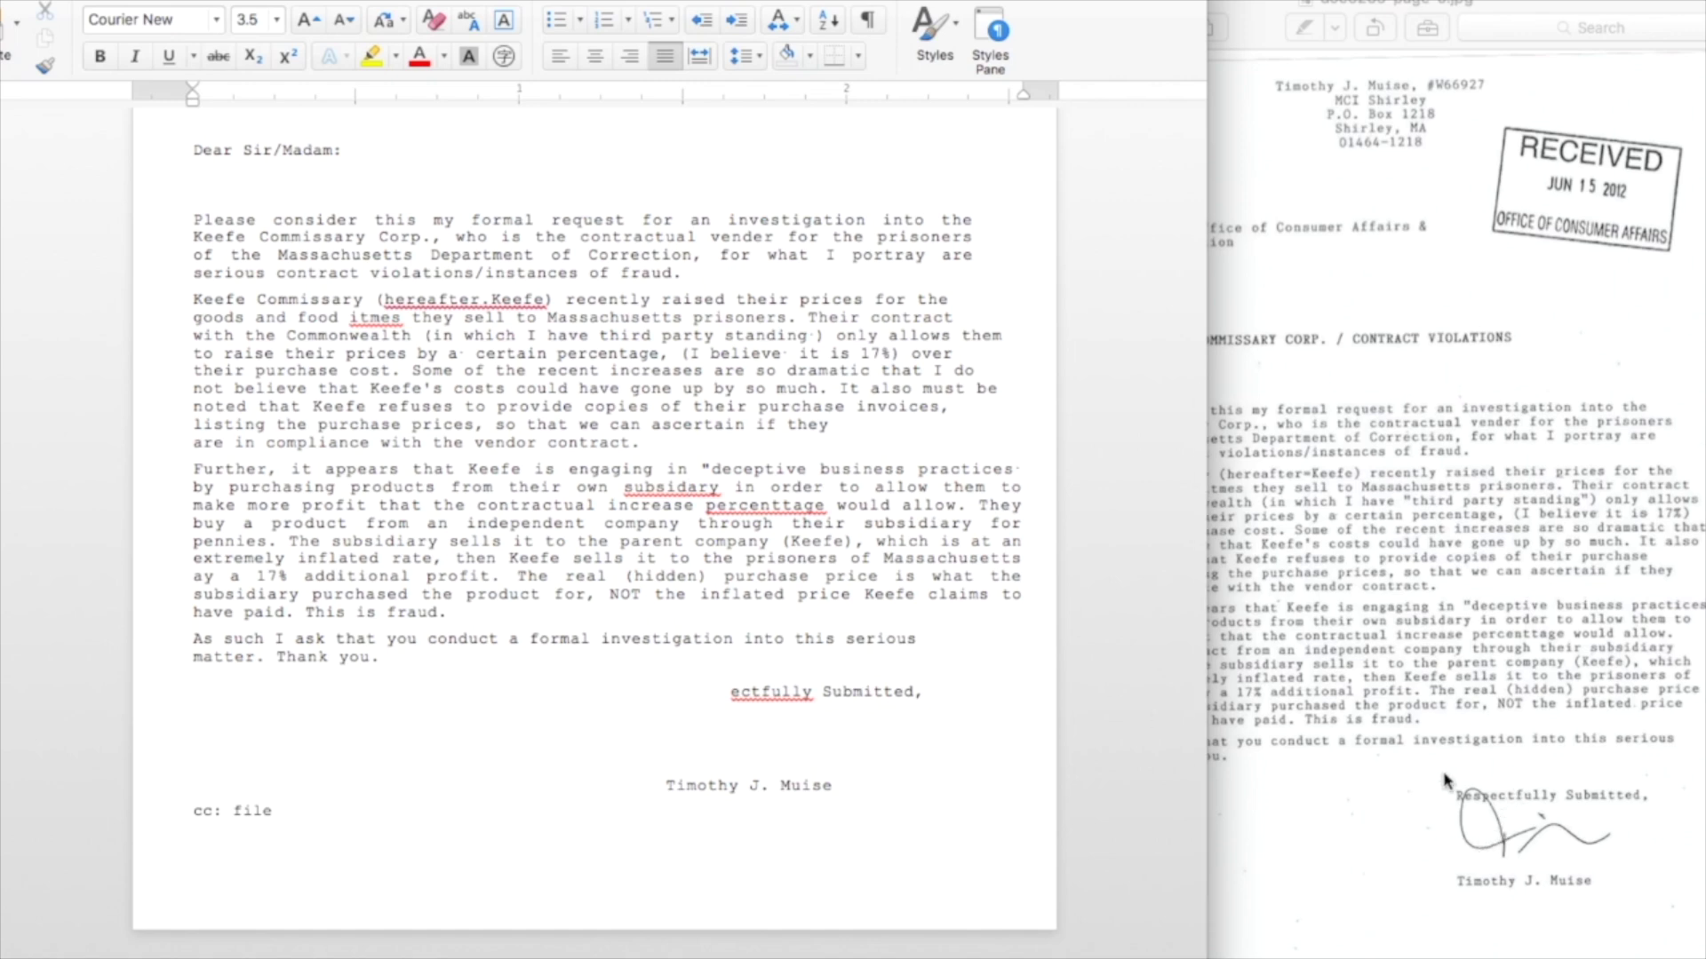
left_click(728, 694)
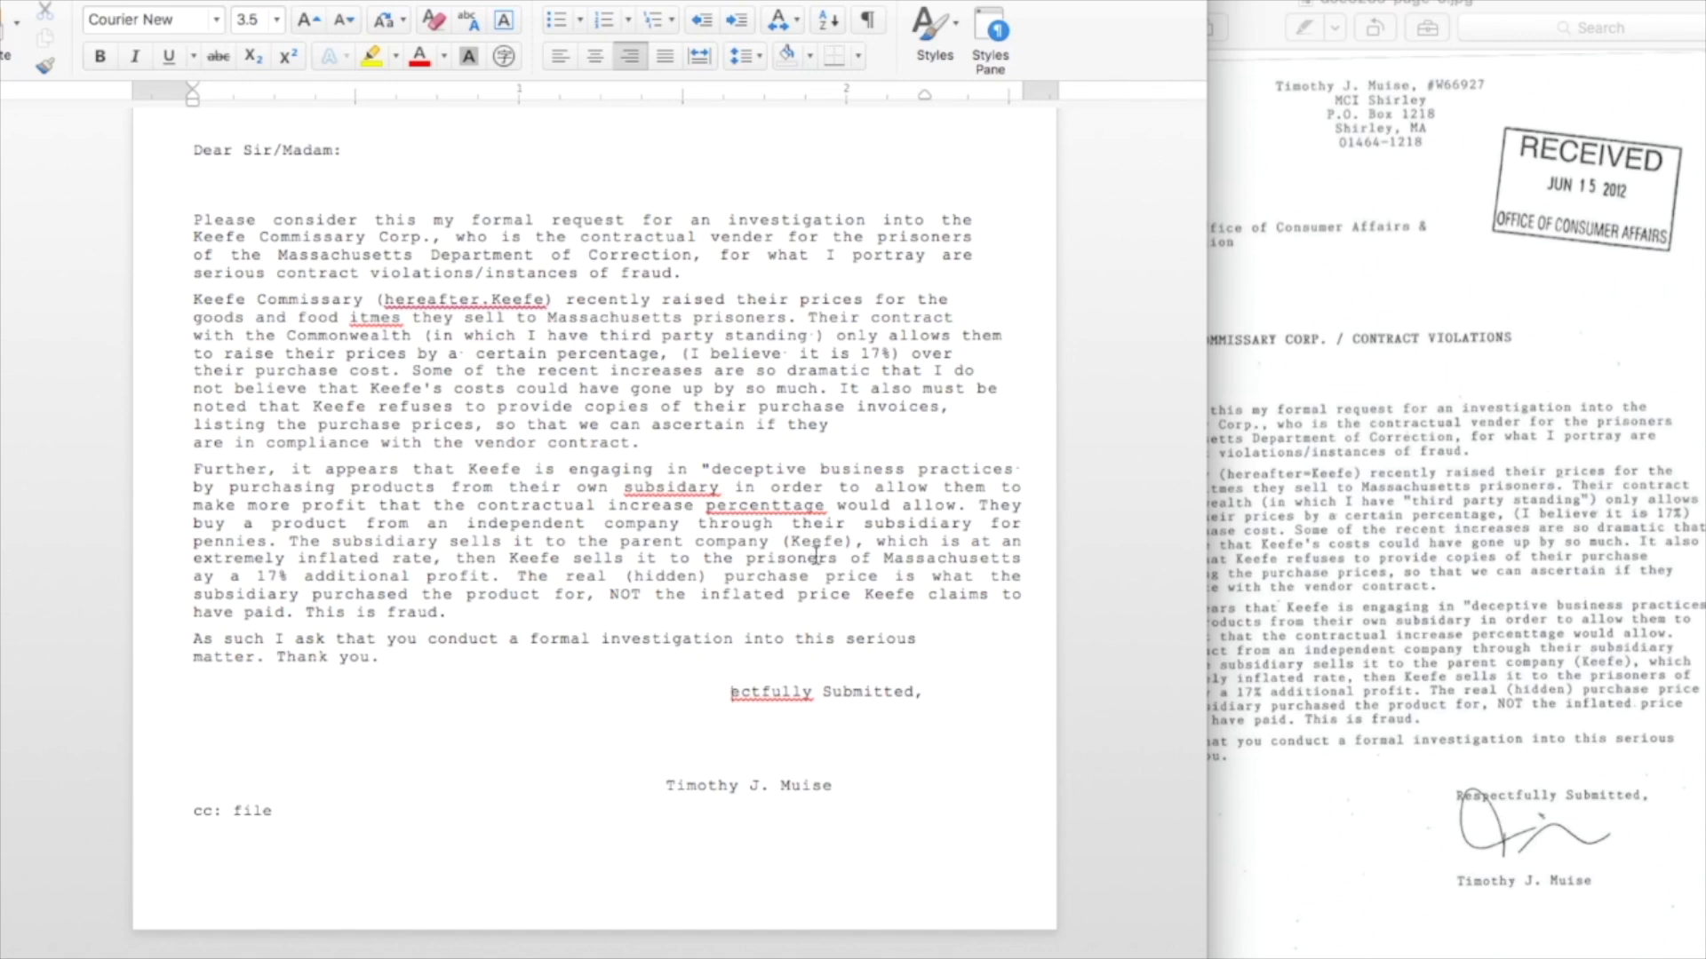
key("super+j")
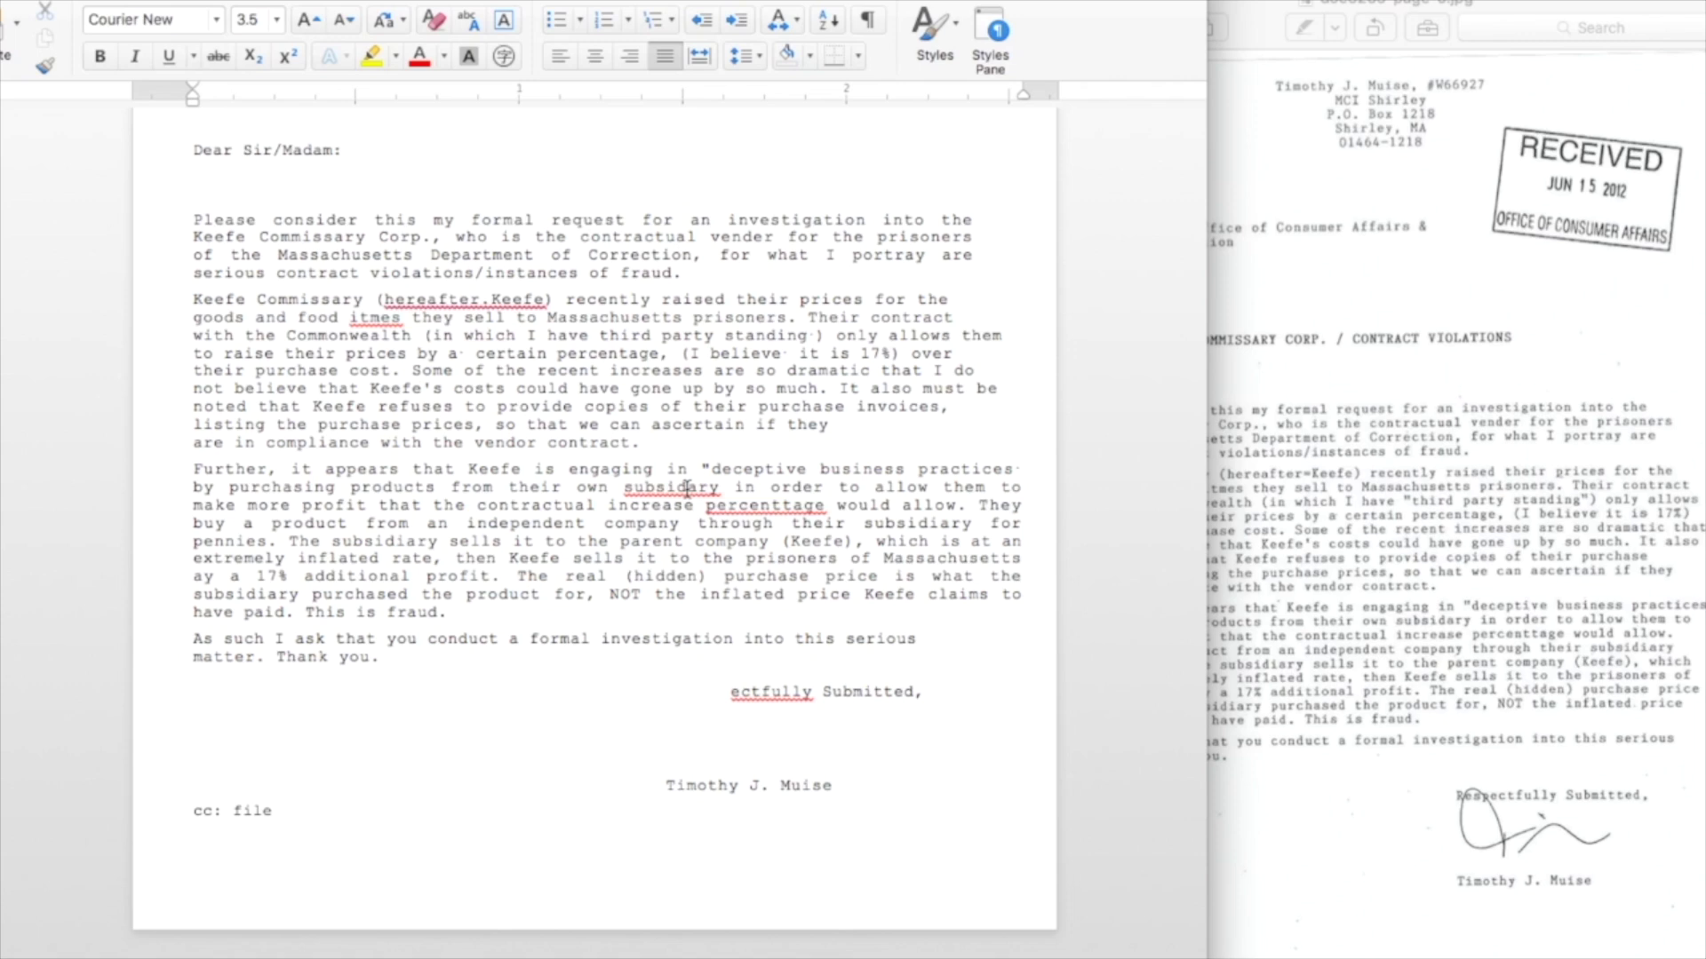
Correct the flagged words in the "Further" paragraph to "subsidiary" and "percentage", and complete the closing as "Respectfully Submitted"
left_click(688, 487)
type("i")
left_click(783, 508)
key("BackSpace")
left_click(728, 696)
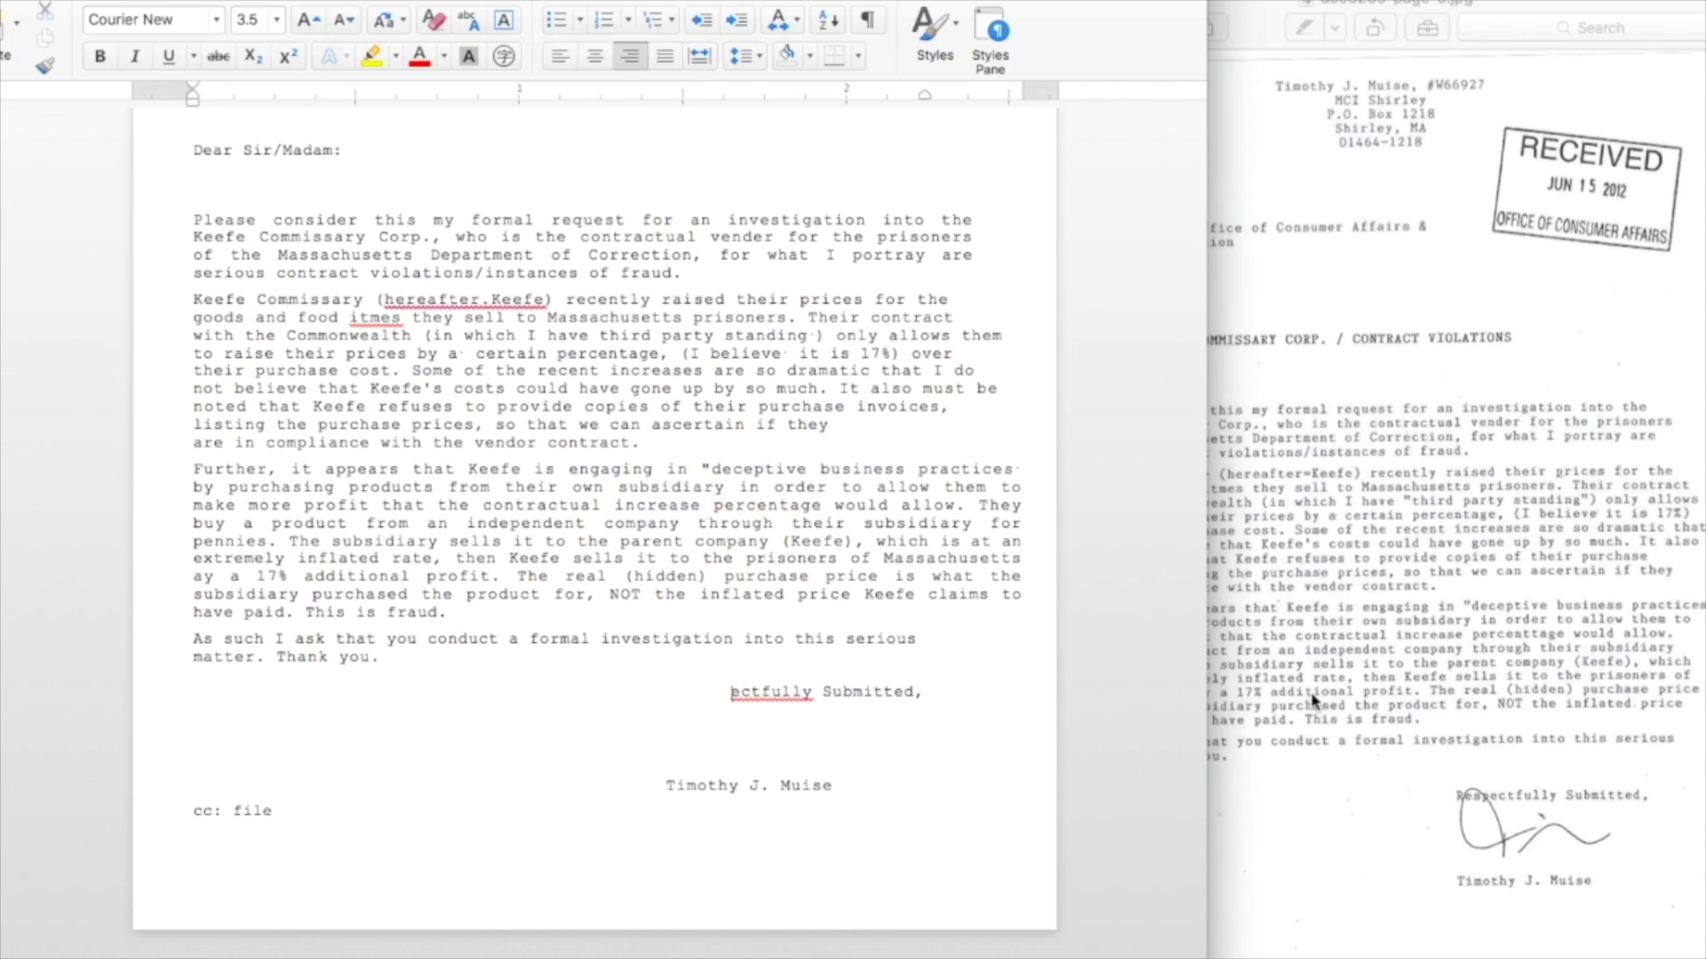
type("Resp")
Check the word "itmes" in the converted letter against the scanned original and select it
left_click(377, 319)
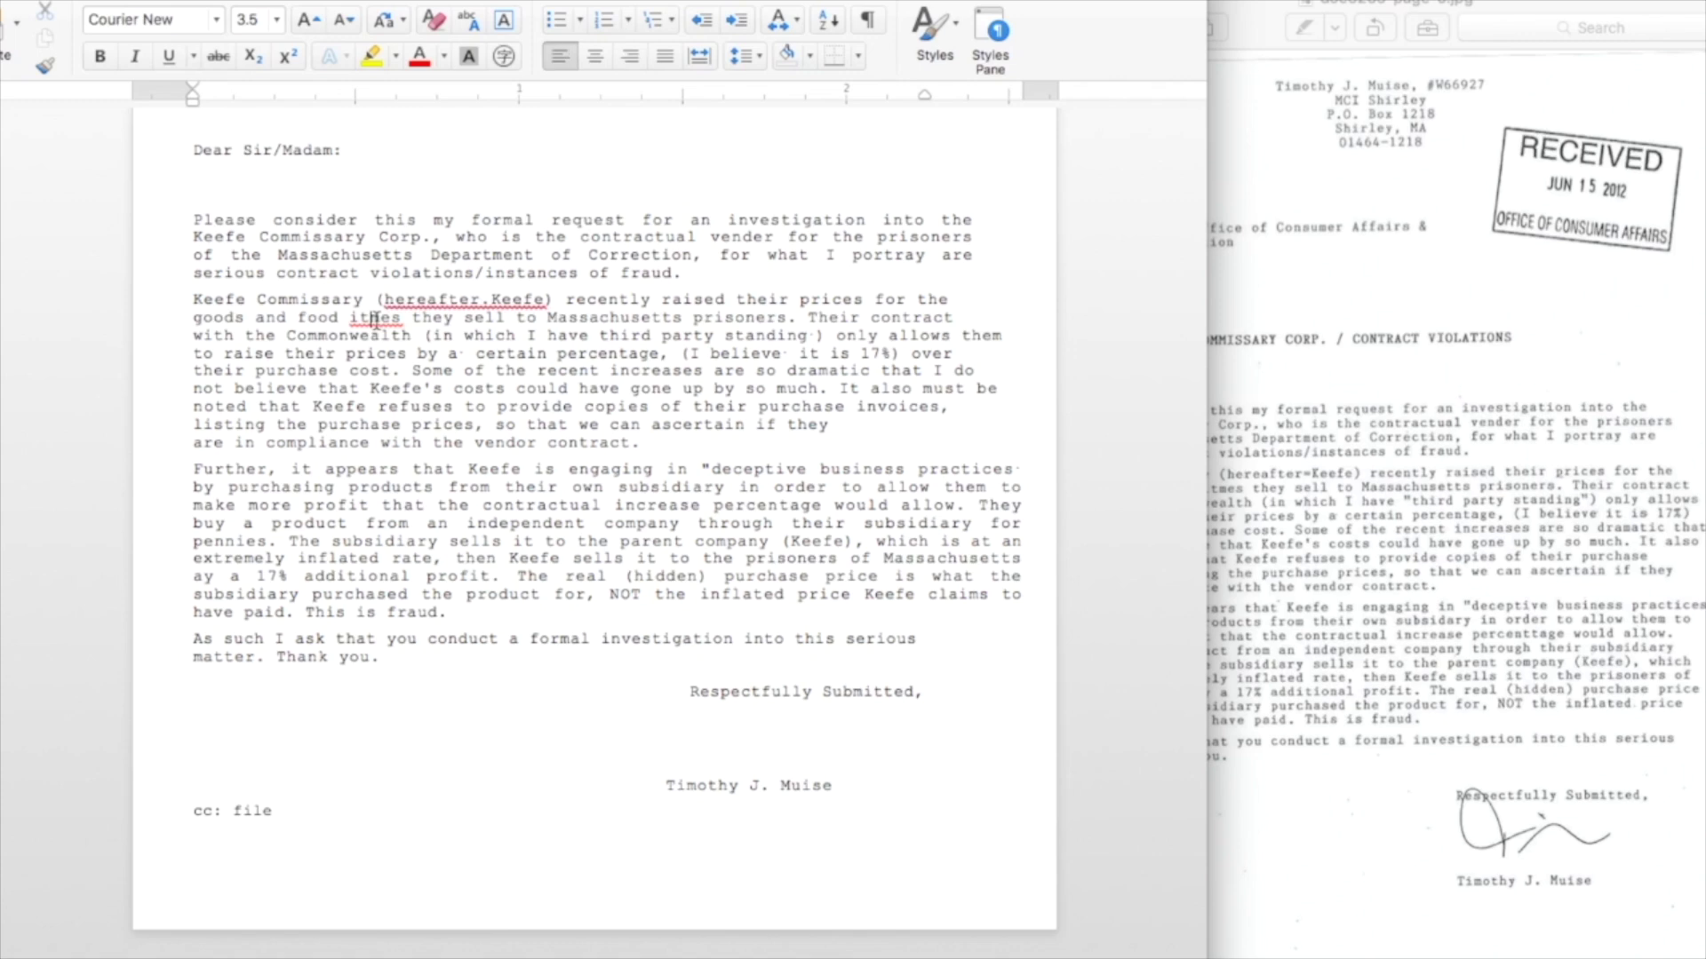
left_click(1308, 678)
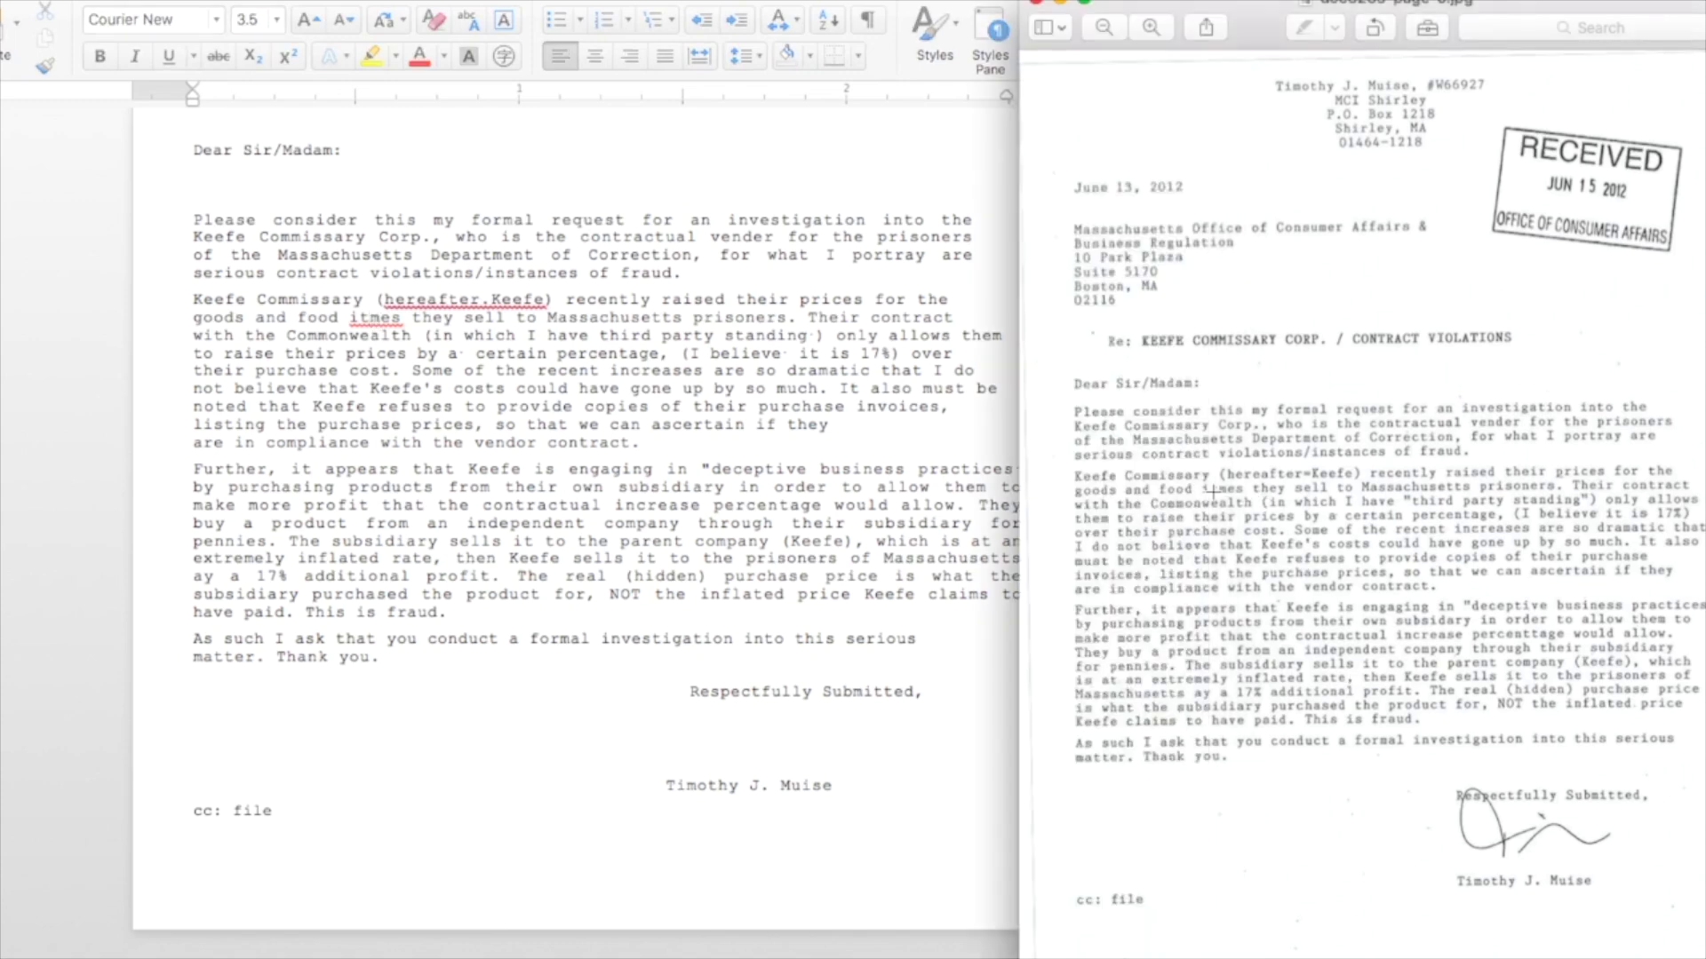
left_click(371, 318)
double_click(360, 317)
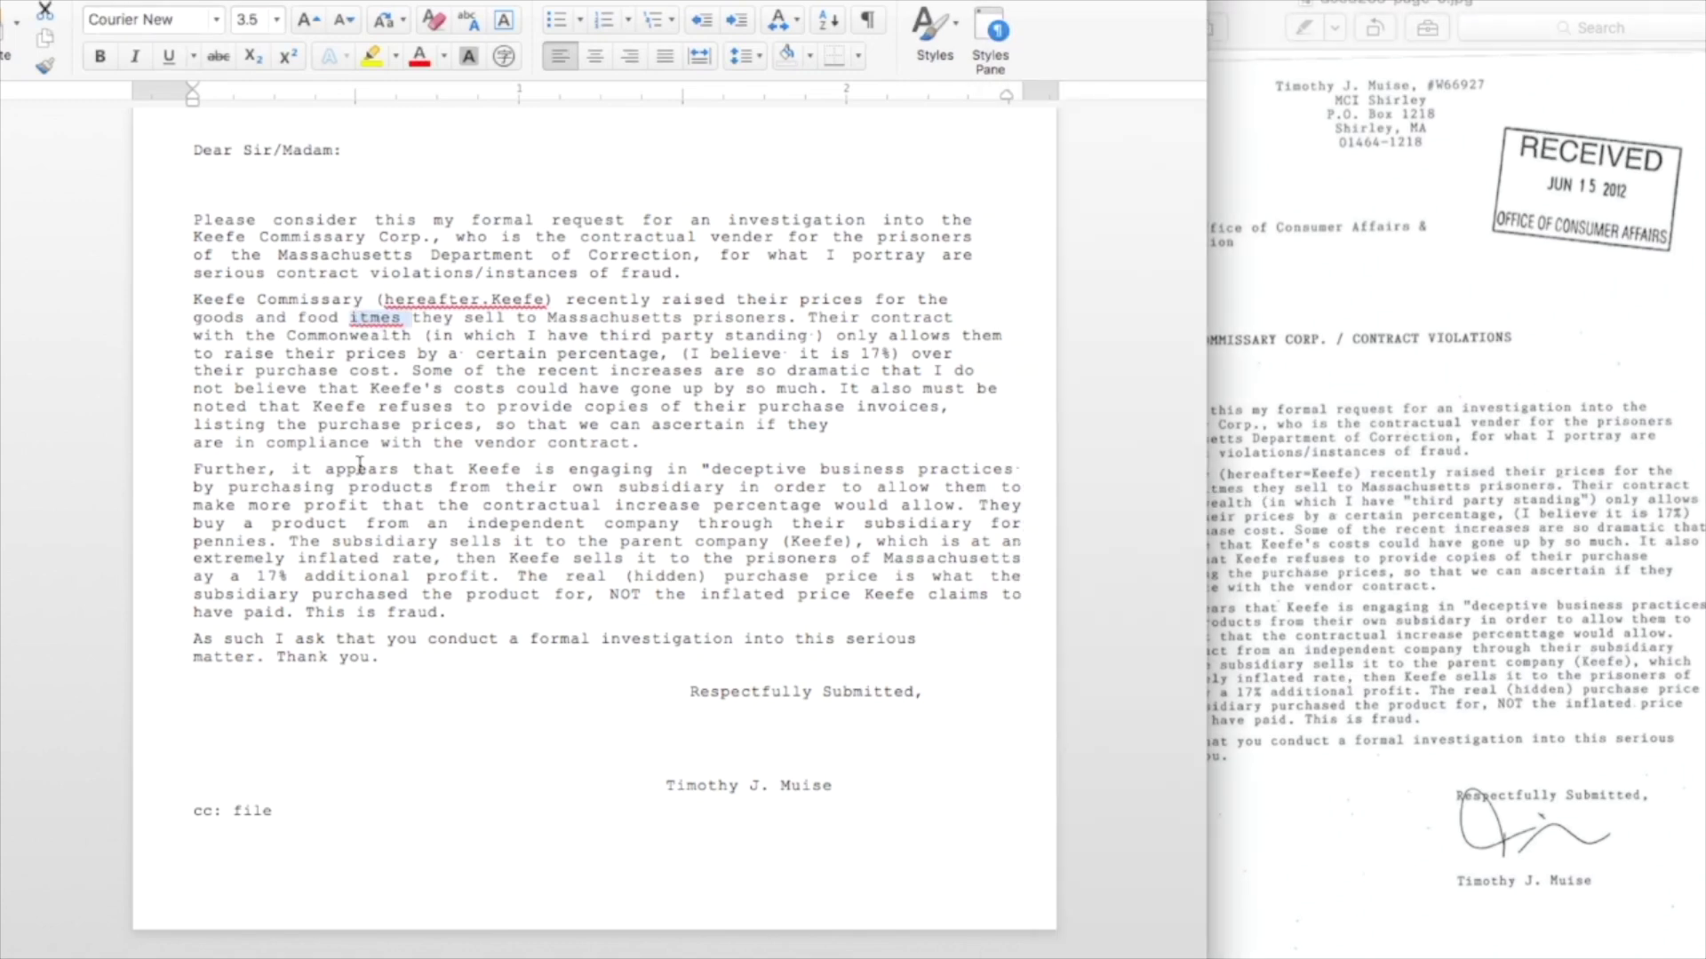
Test selecting the converted letter's opening part from the sender block to the "Boston, MA" line, and clear the selection
scroll(518, 516, "down", 1)
scroll(518, 524, "up", 3)
scroll(518, 524, "up", 5)
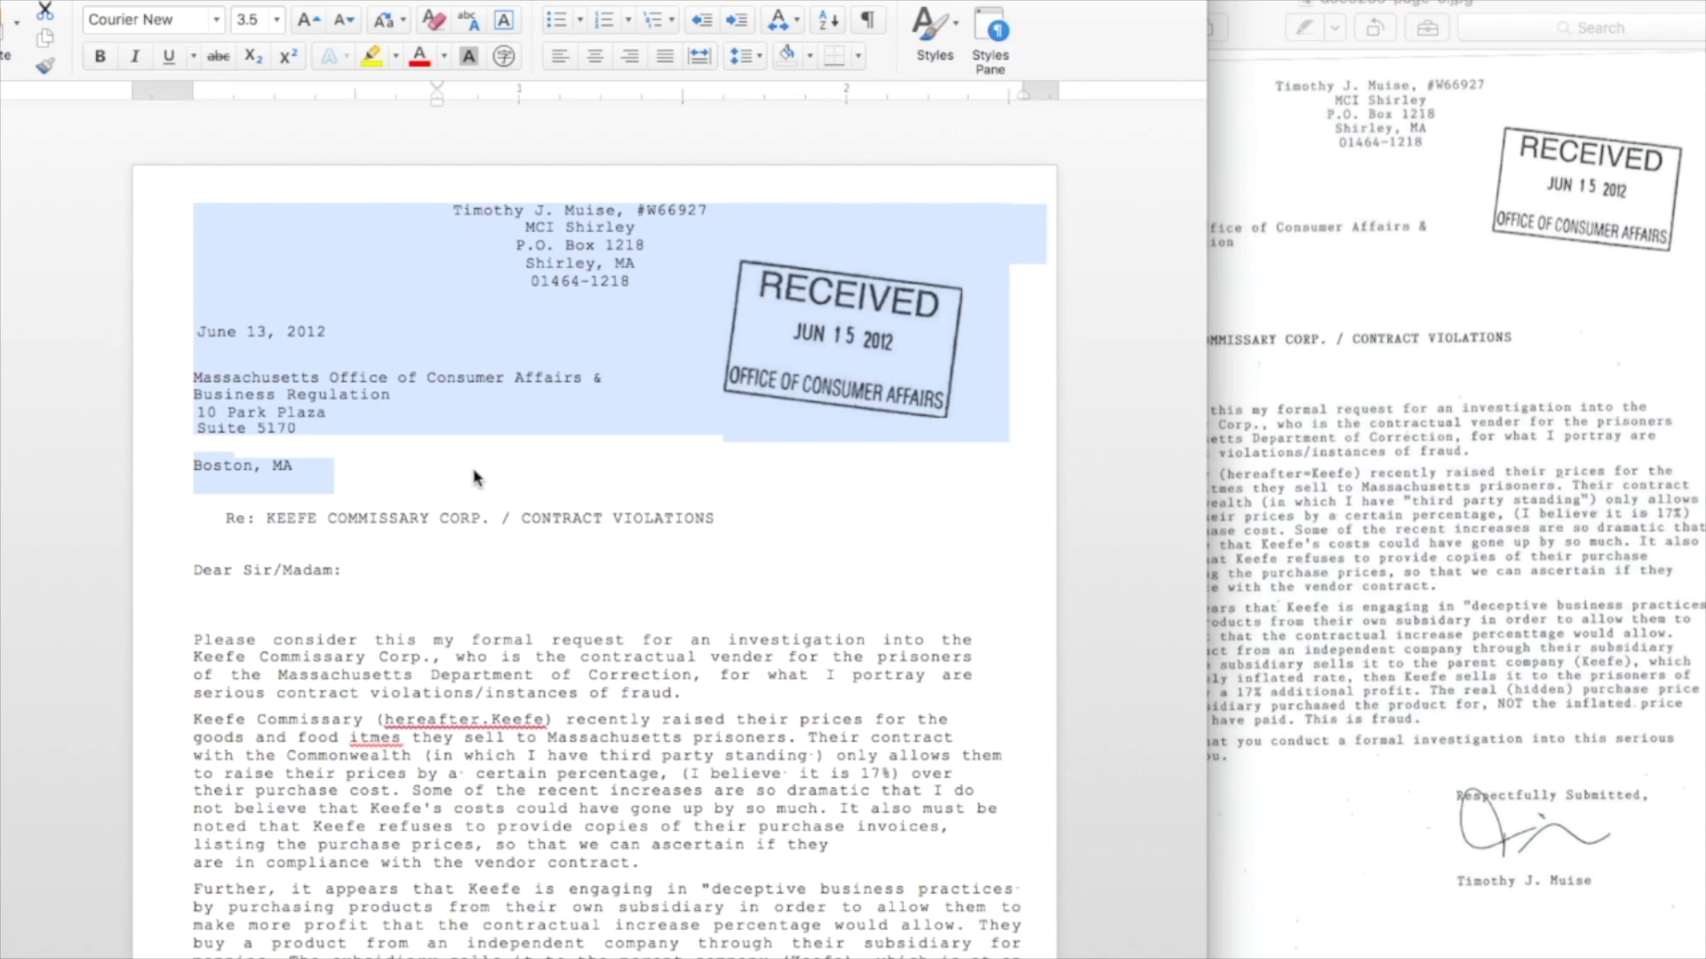
left_click(513, 469)
Shift the scanned image's window further over the converted letter and test whether the image's text can be selected
left_click(1432, 449)
left_click_drag(1260, 23, 1178, 25)
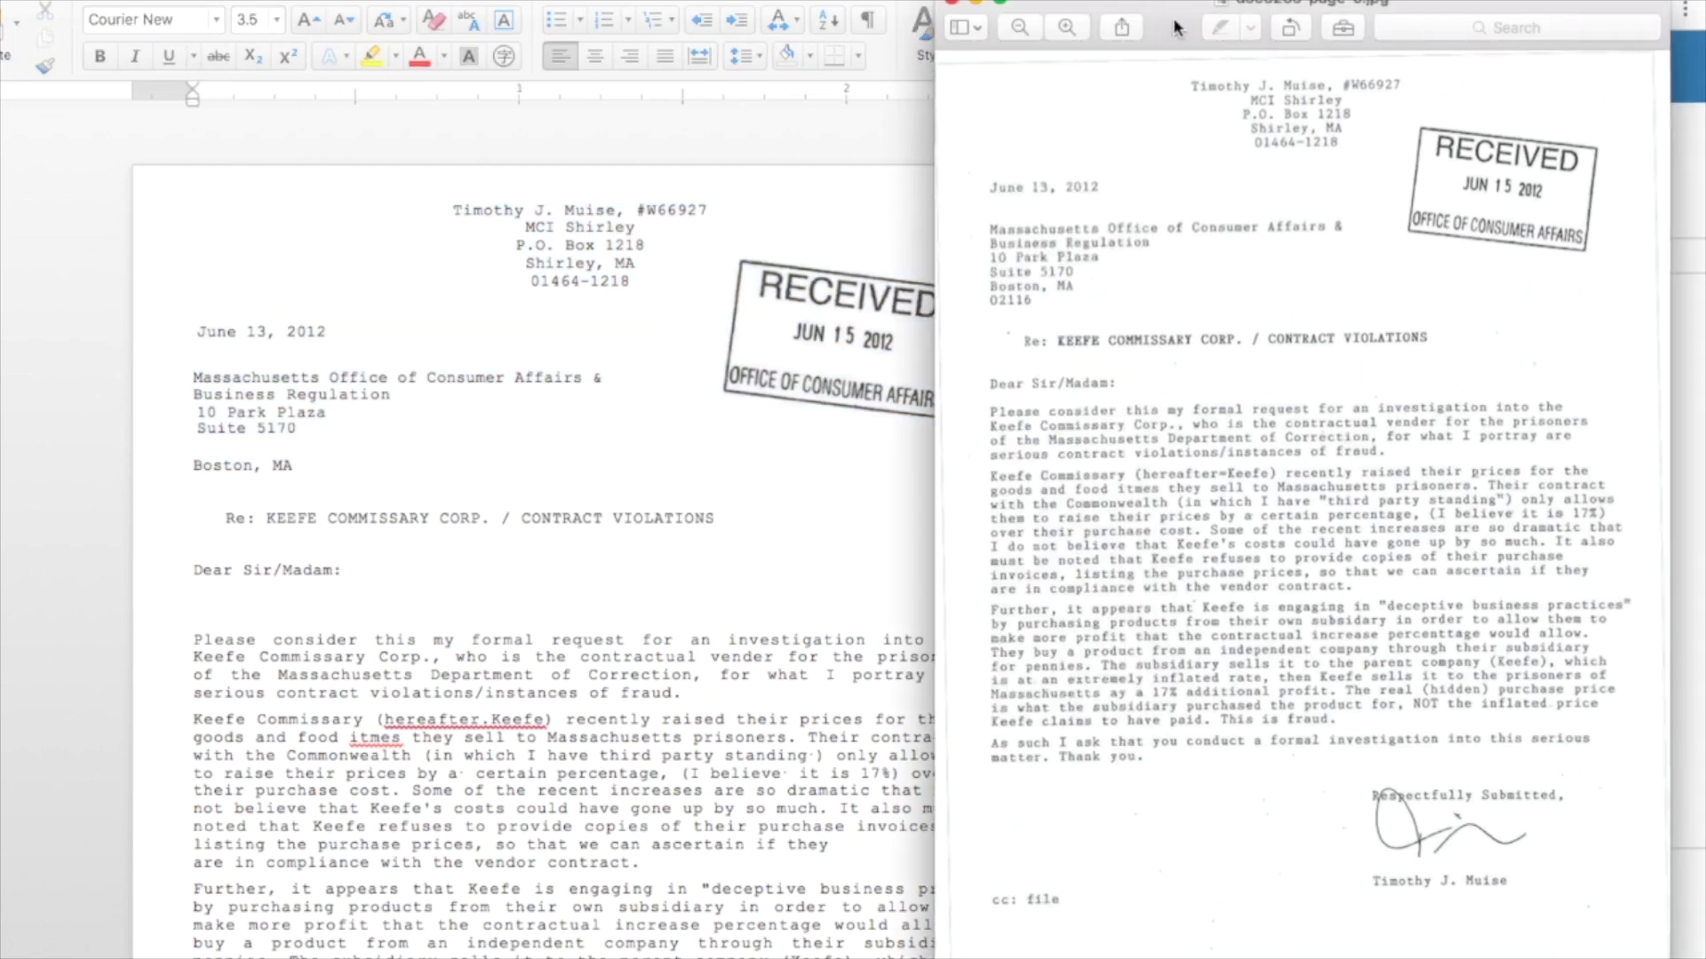
left_click_drag(1055, 336, 1295, 529)
left_click(1206, 389)
Select text from the subject line into the first paragraph of the converted letter and review the whole page
left_click(477, 600)
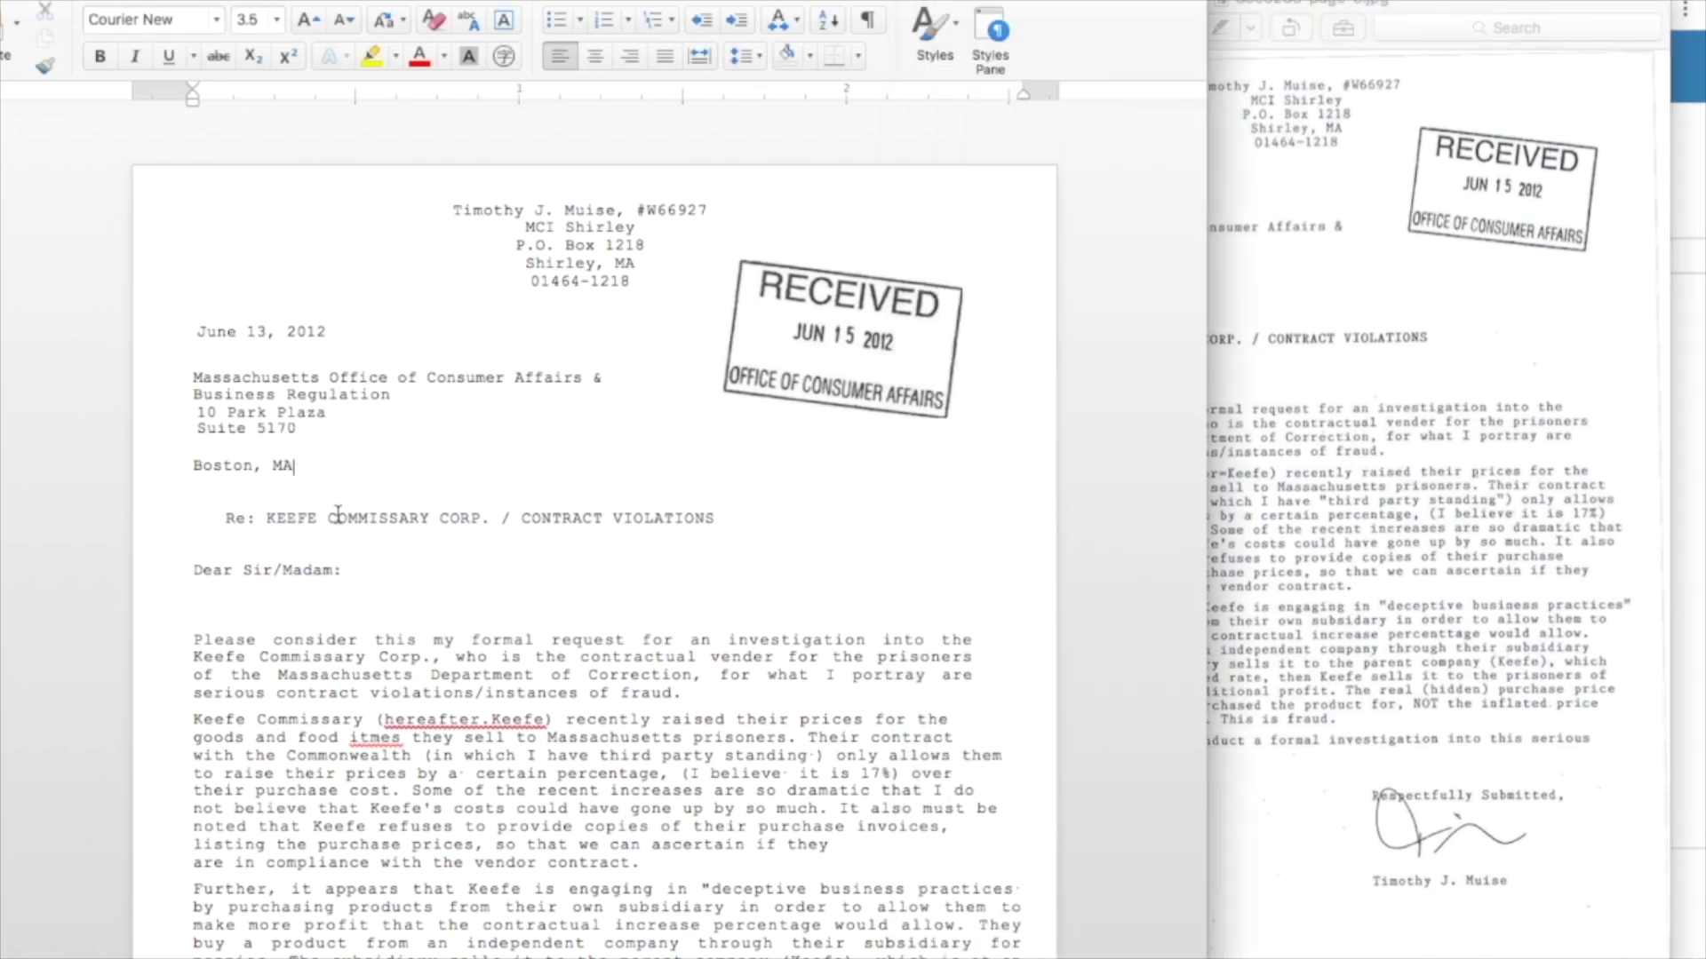
left_click_drag(330, 518, 813, 681)
scroll(813, 681, "down", 8)
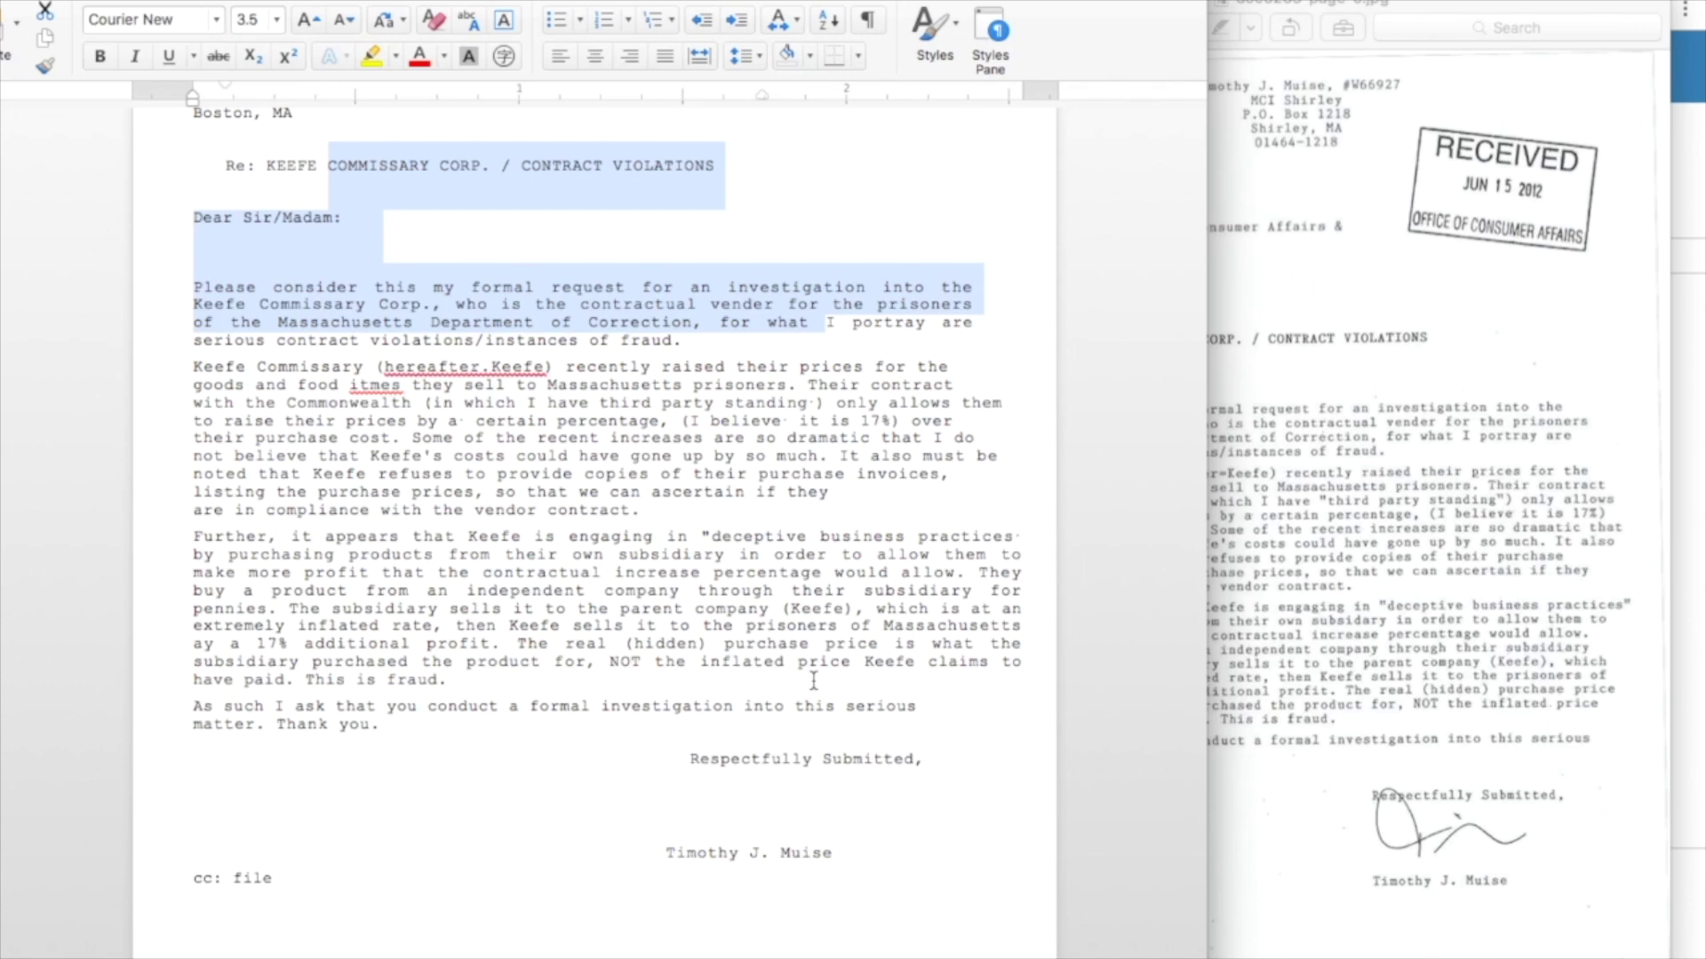
scroll(812, 681, "up", 5)
scroll(811, 678, "up", 3)
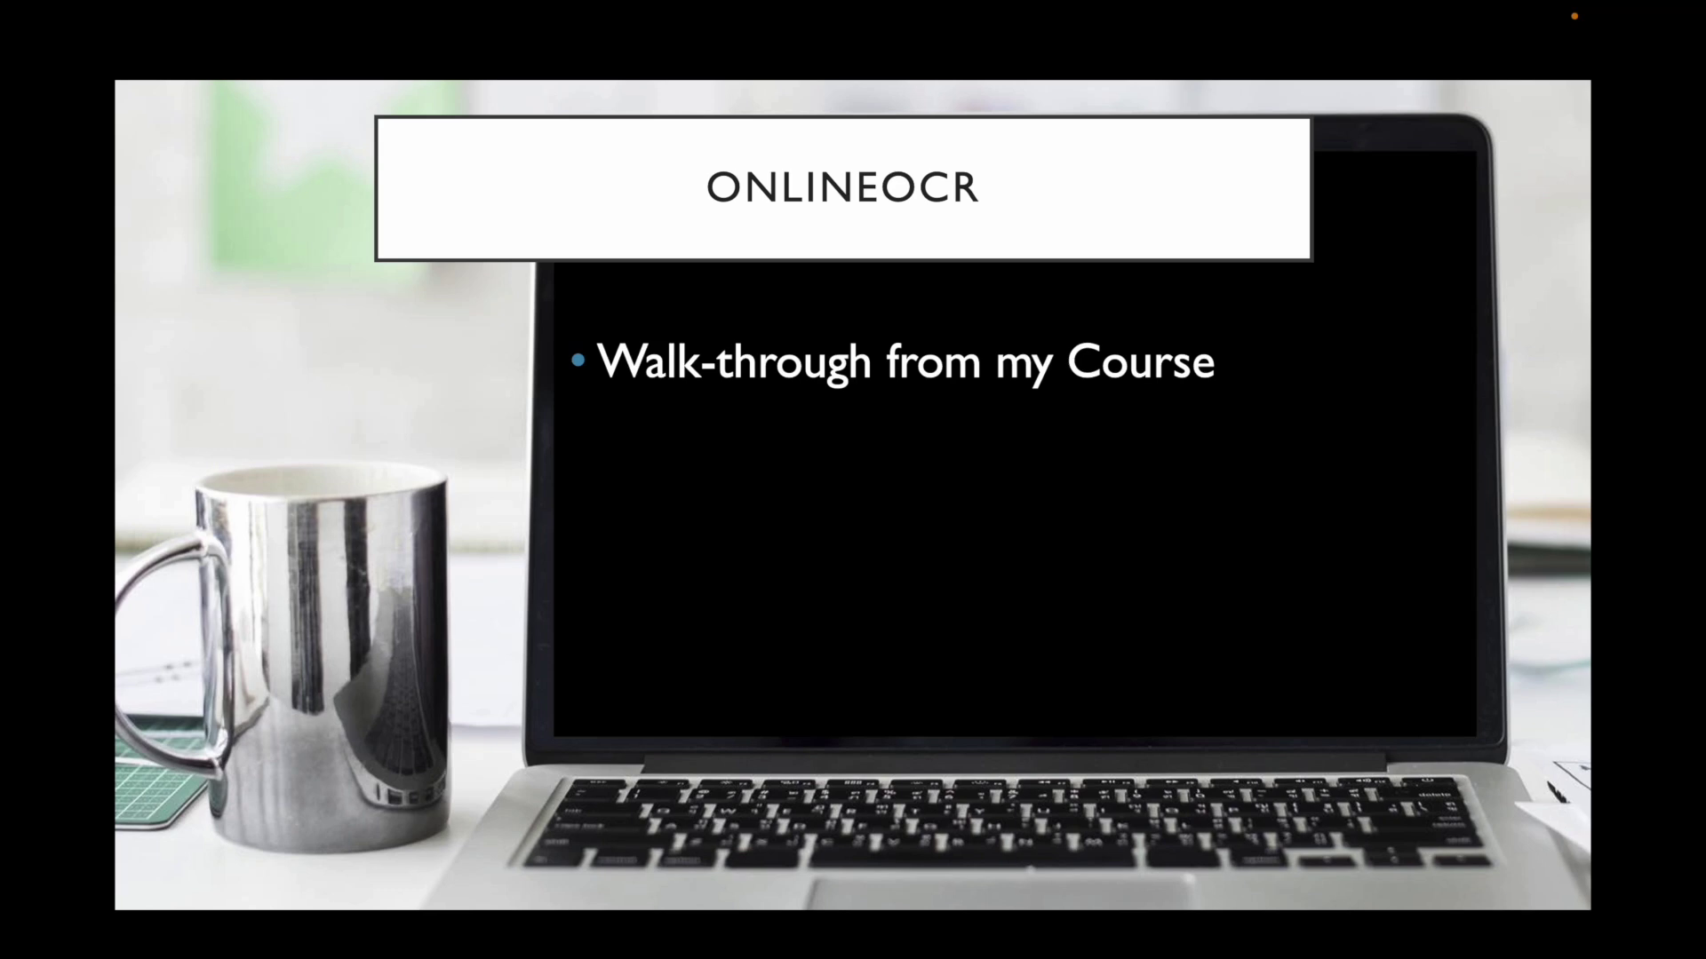
key("Right")
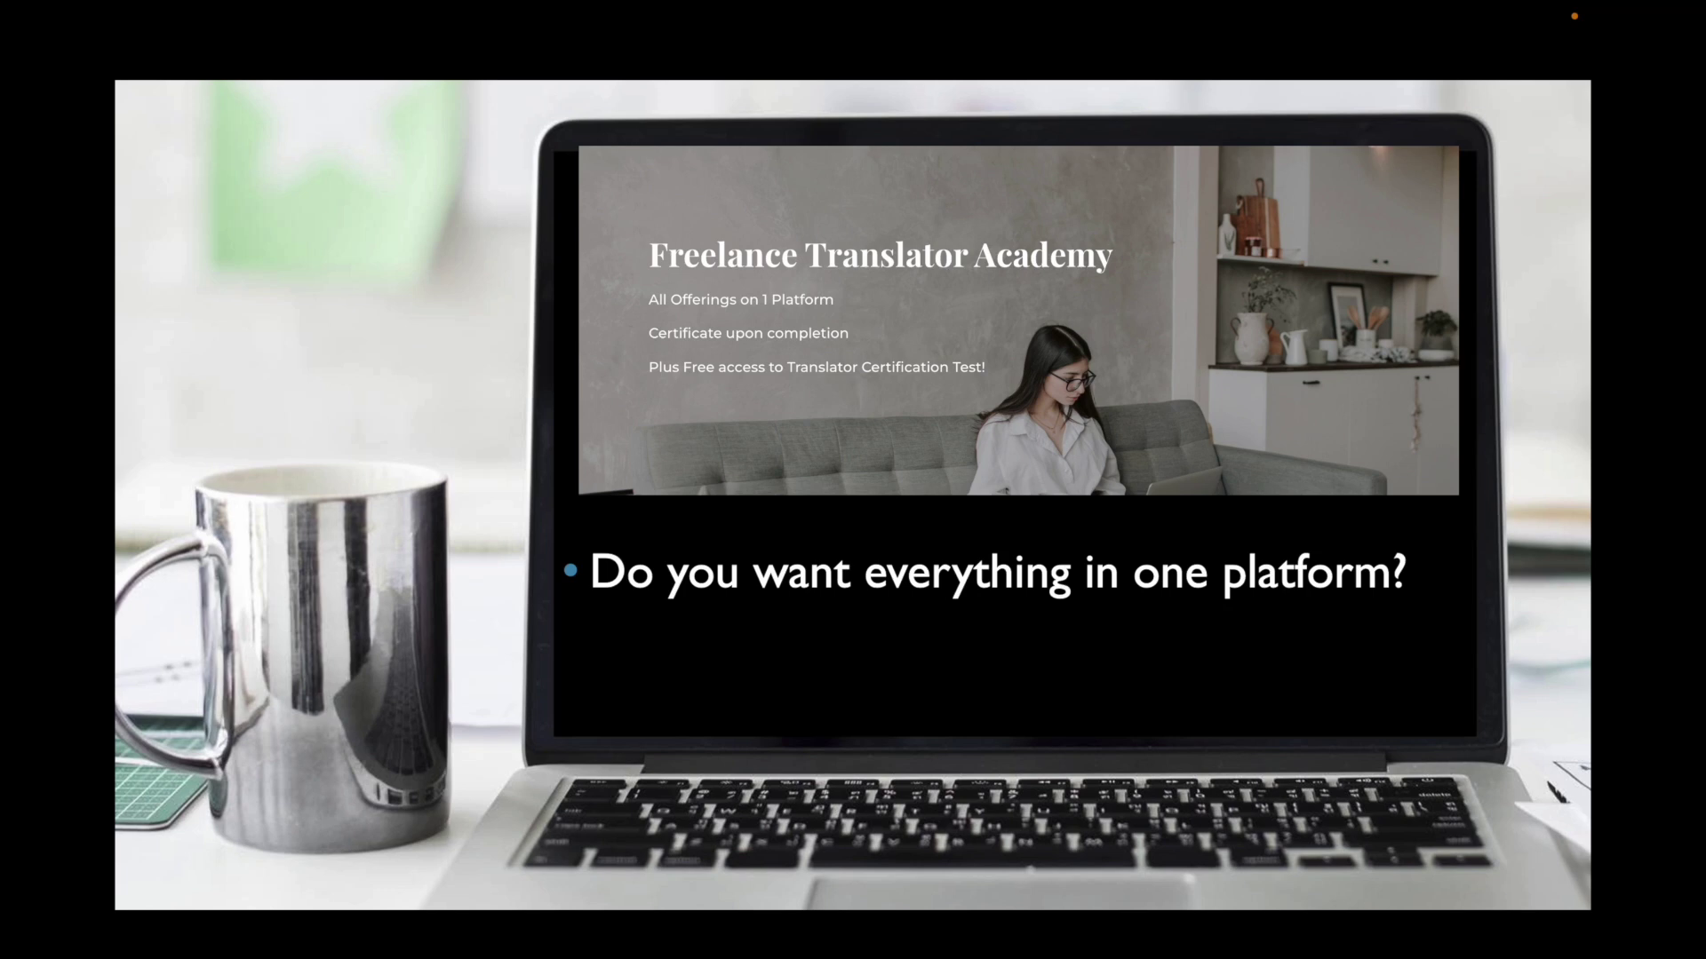
key("Right")
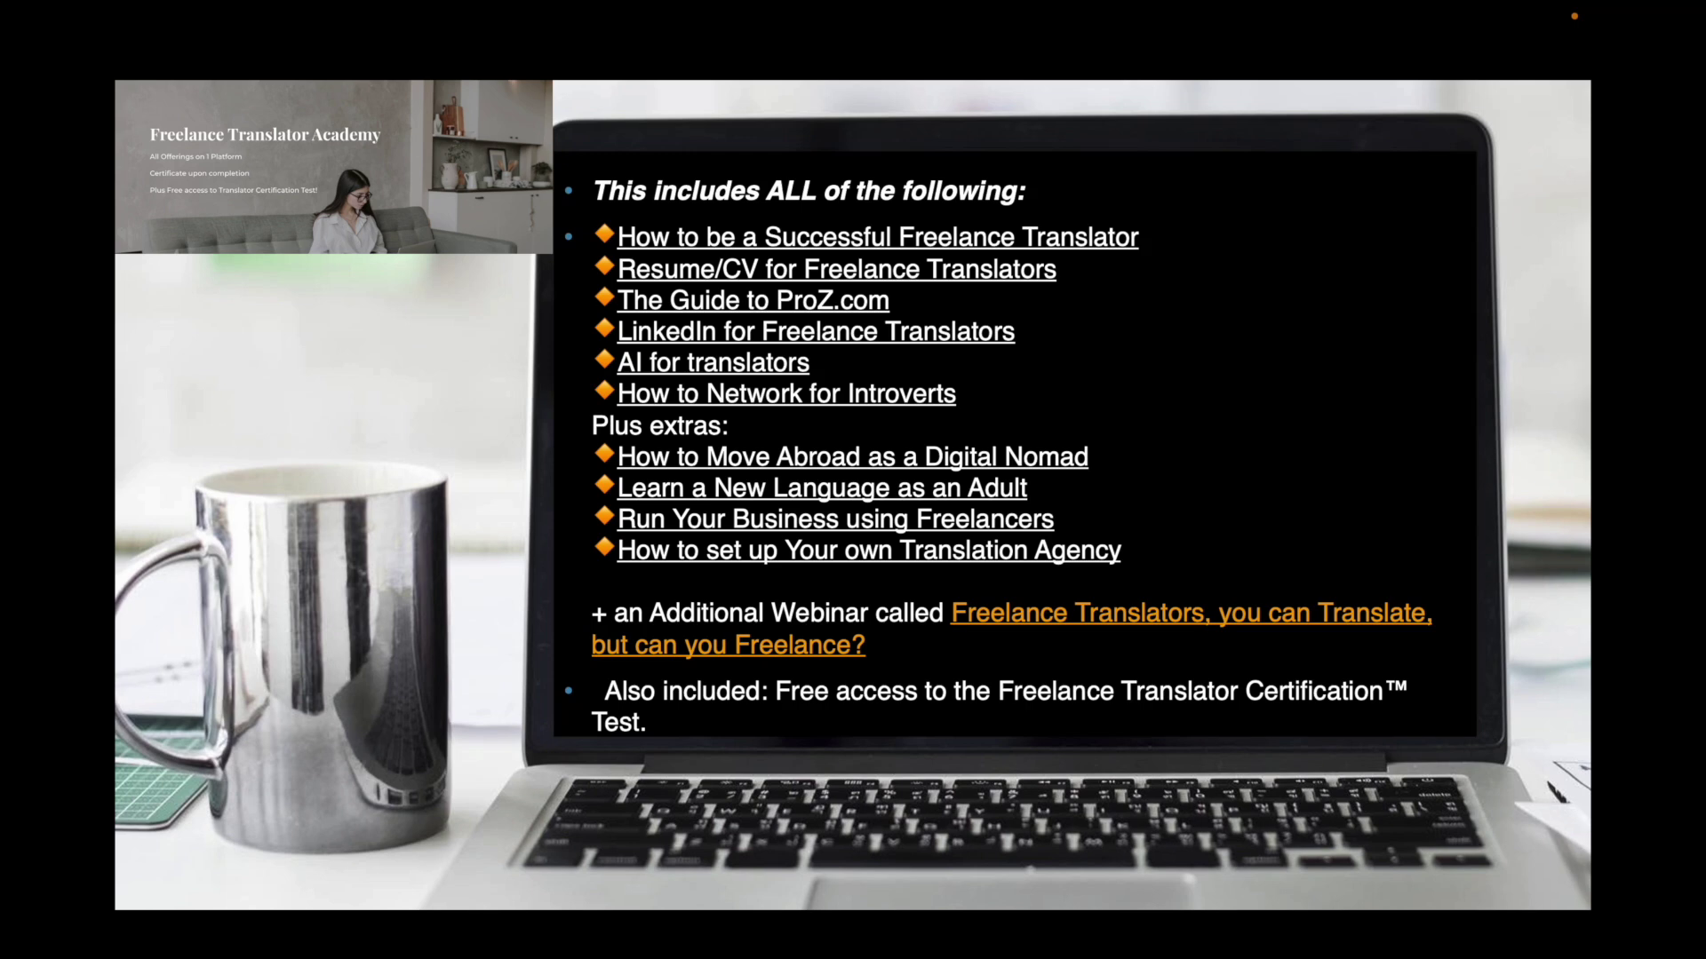